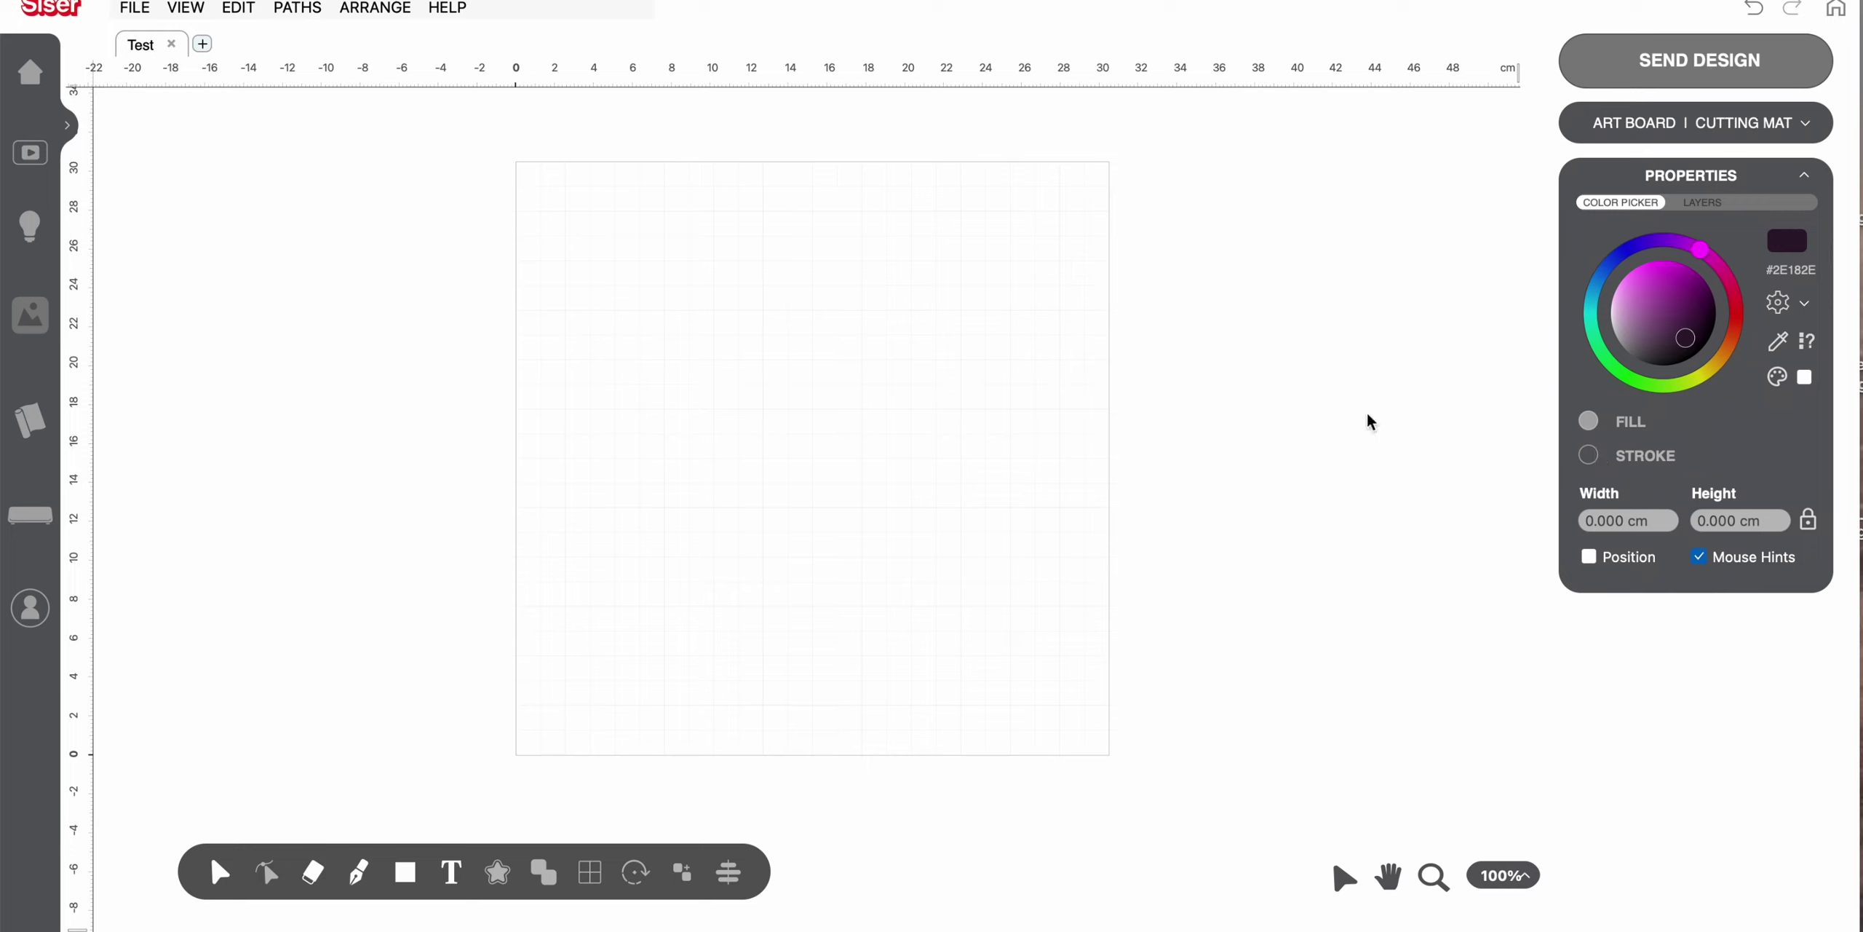
# Turn on wireframe display and draw a tall rectangle about 0.85 cm wide and 24.1 cm high near the page's left edge
pyautogui.click(191, 10)
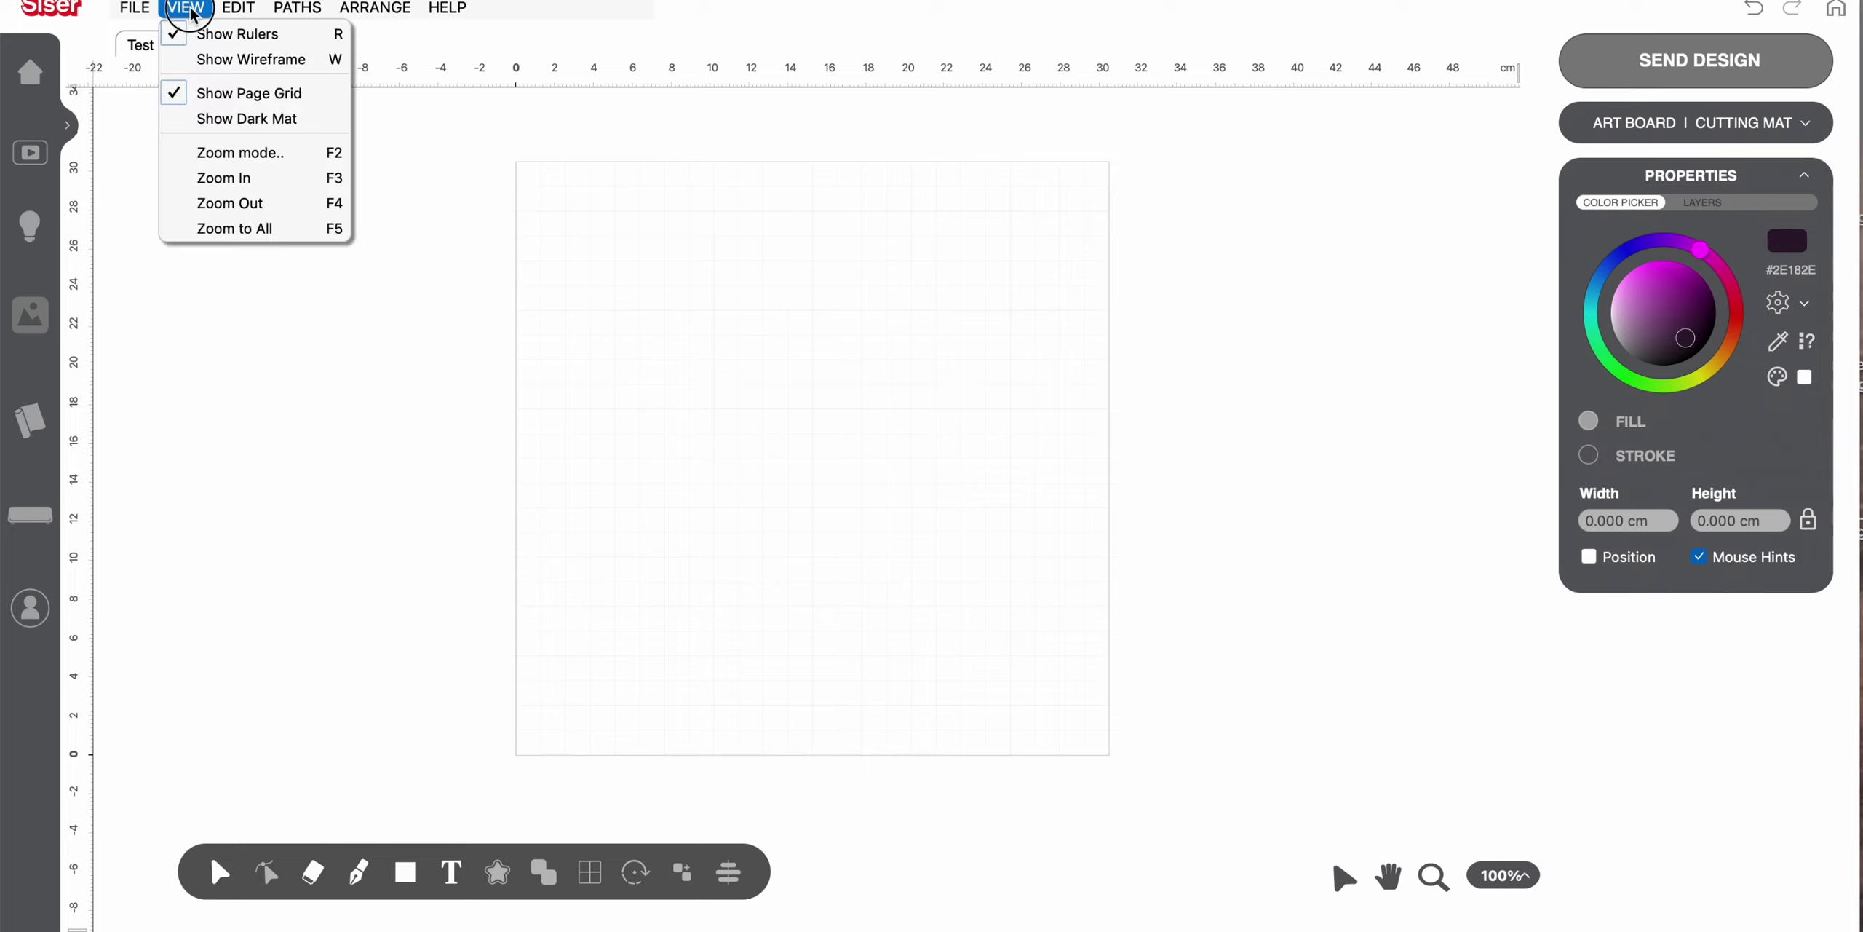
pyautogui.click(206, 61)
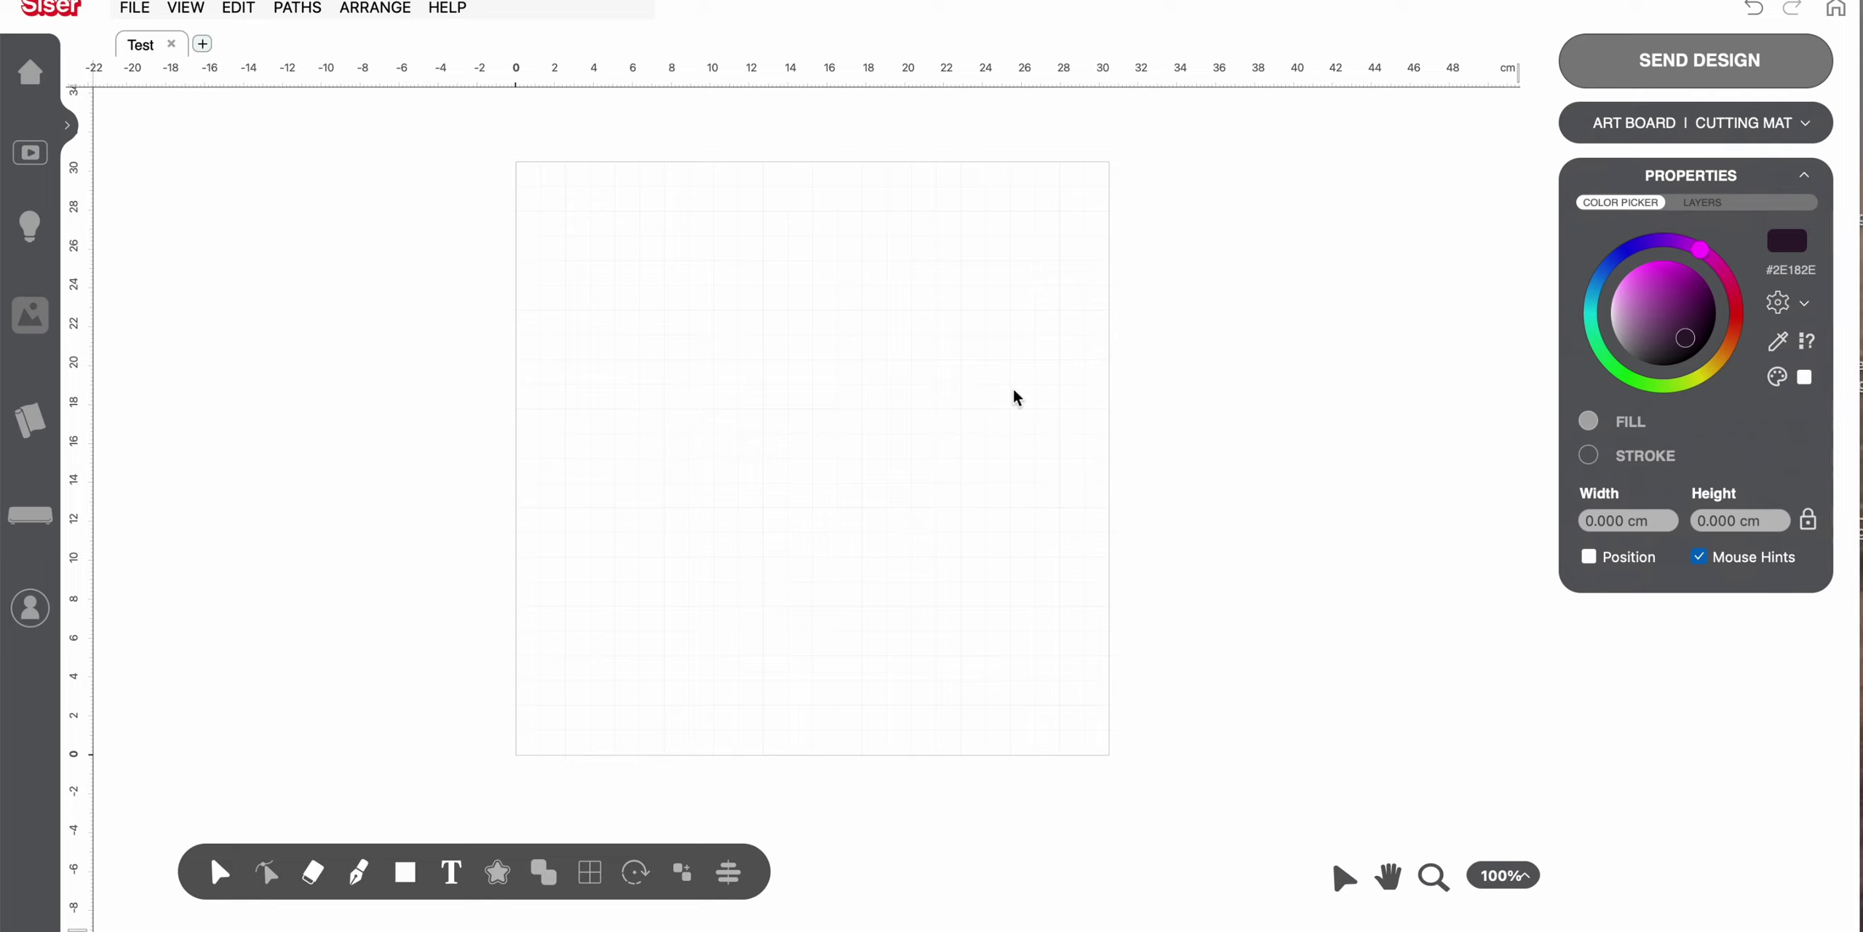
pyautogui.click(404, 874)
pyautogui.click(423, 820)
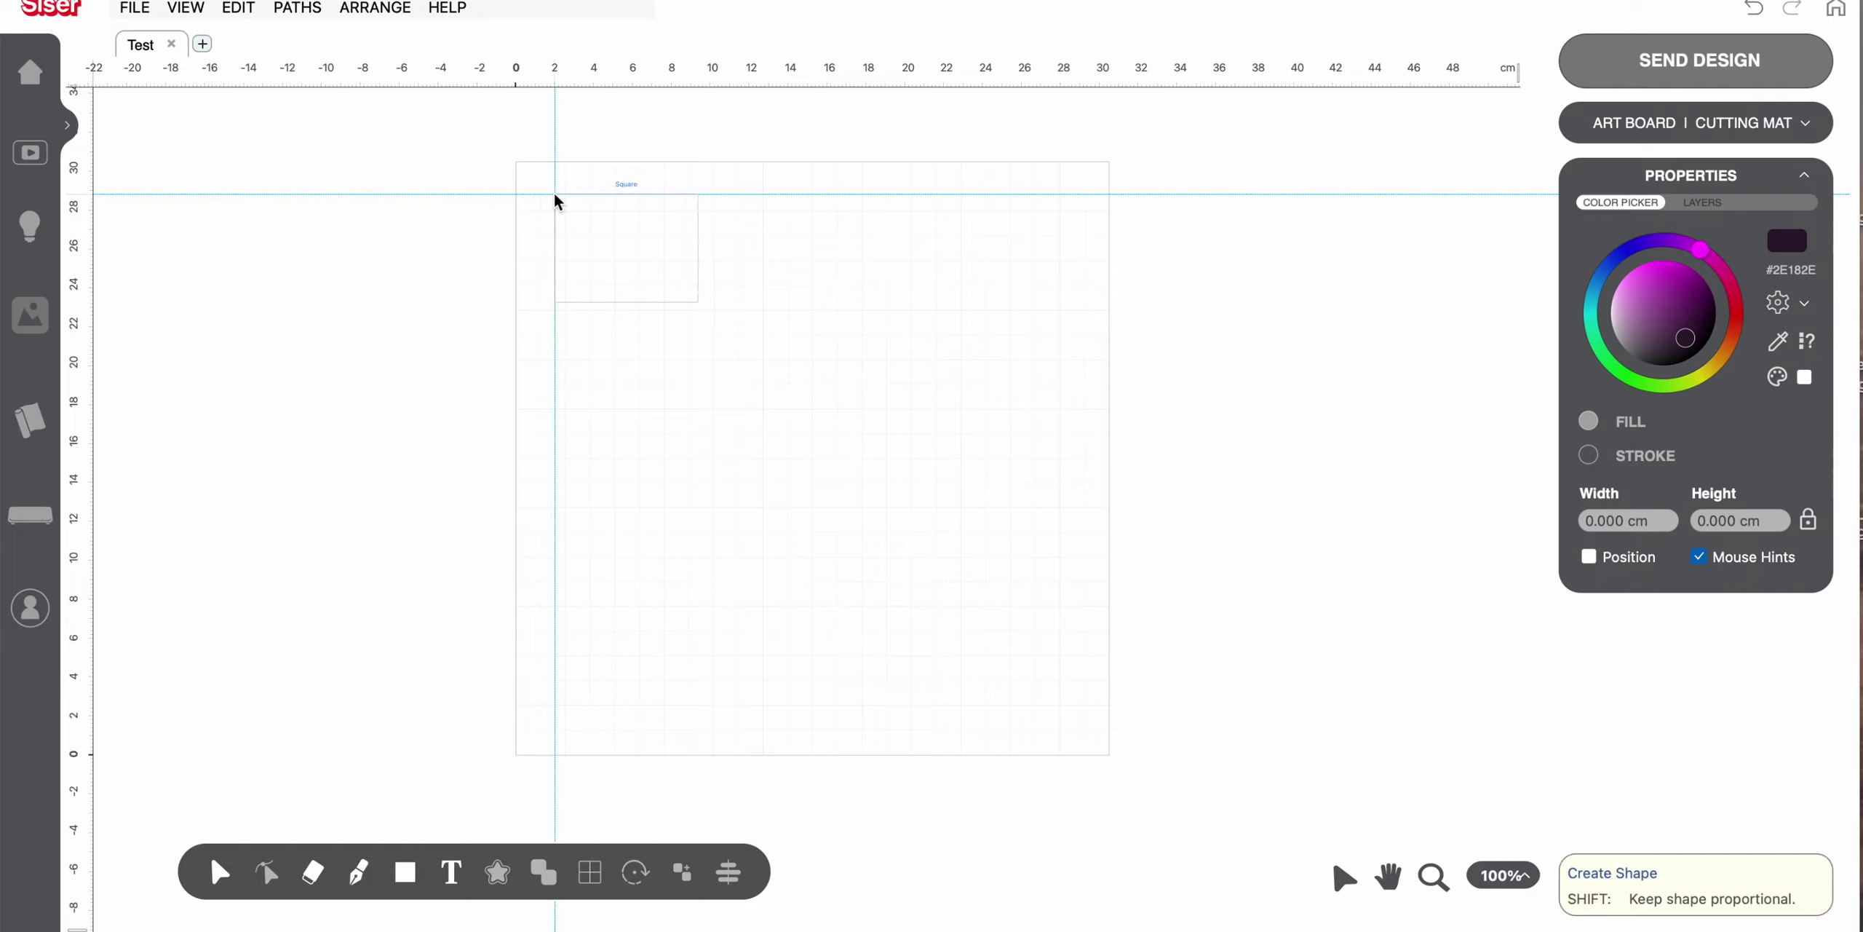
pyautogui.moveTo(551, 191)
pyautogui.mouseDown()
pyautogui.moveTo(582, 205)
pyautogui.moveTo(566, 257)
pyautogui.moveTo(571, 668)
pyautogui.mouseUp()
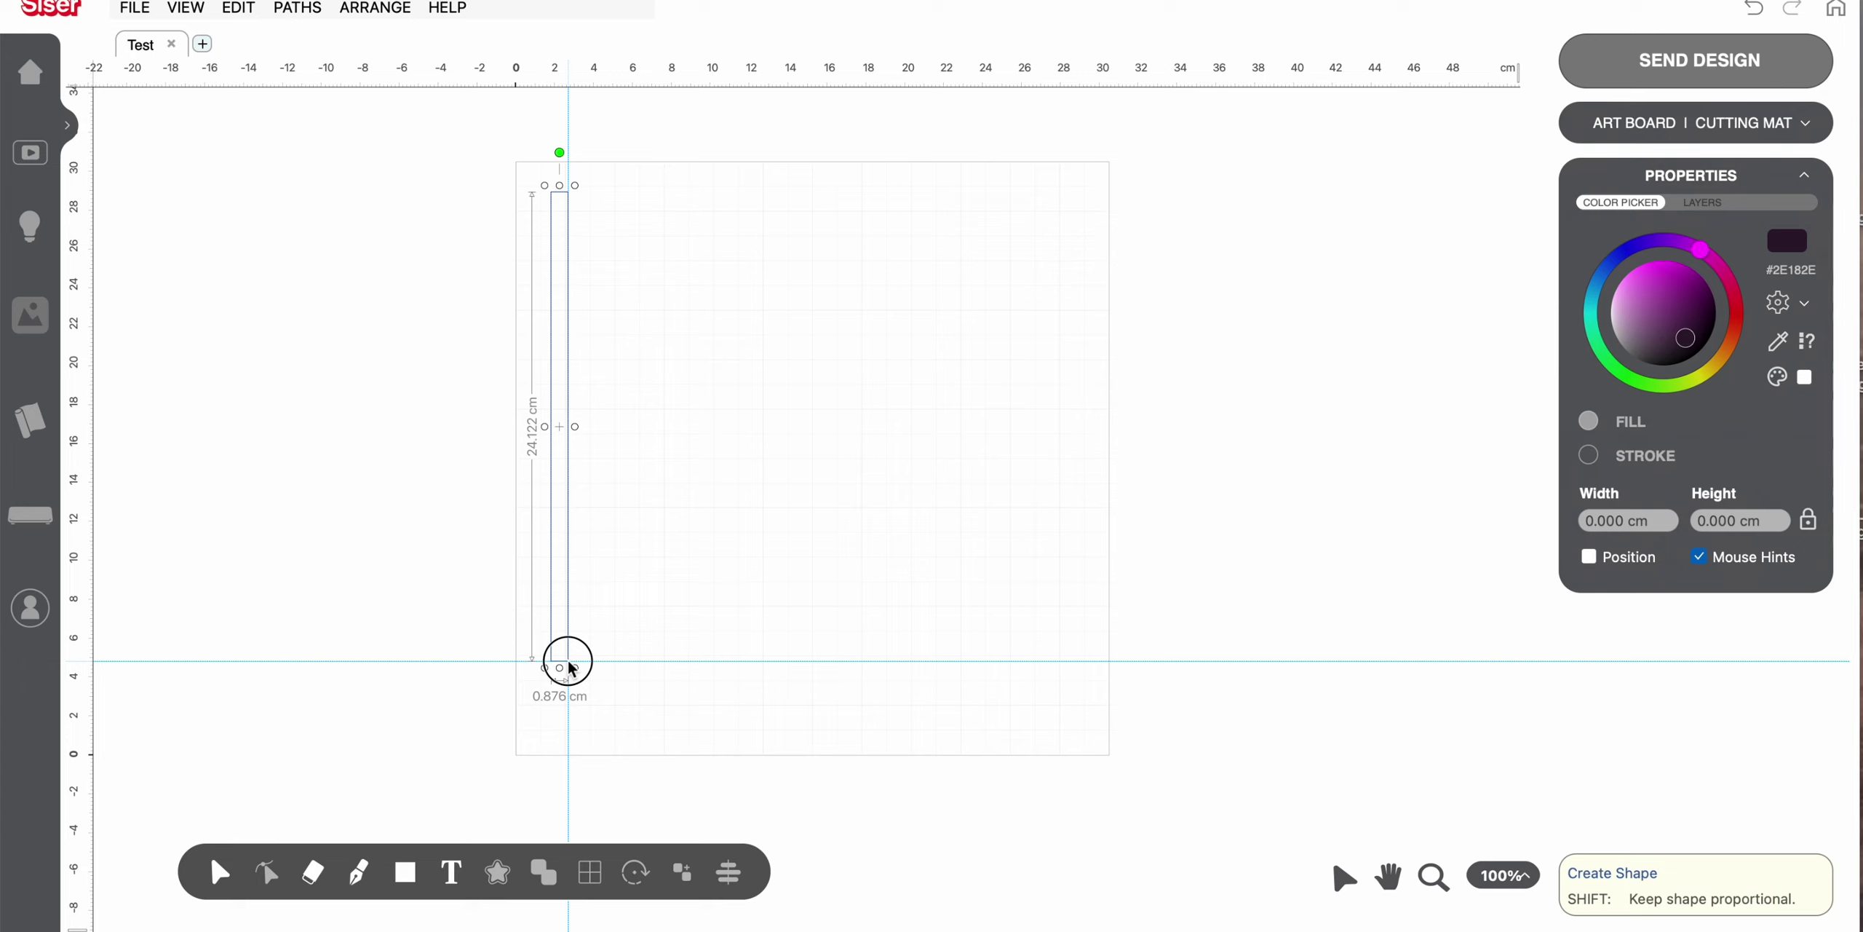
pyautogui.moveTo(569, 662); pyautogui.dragTo(568, 664)
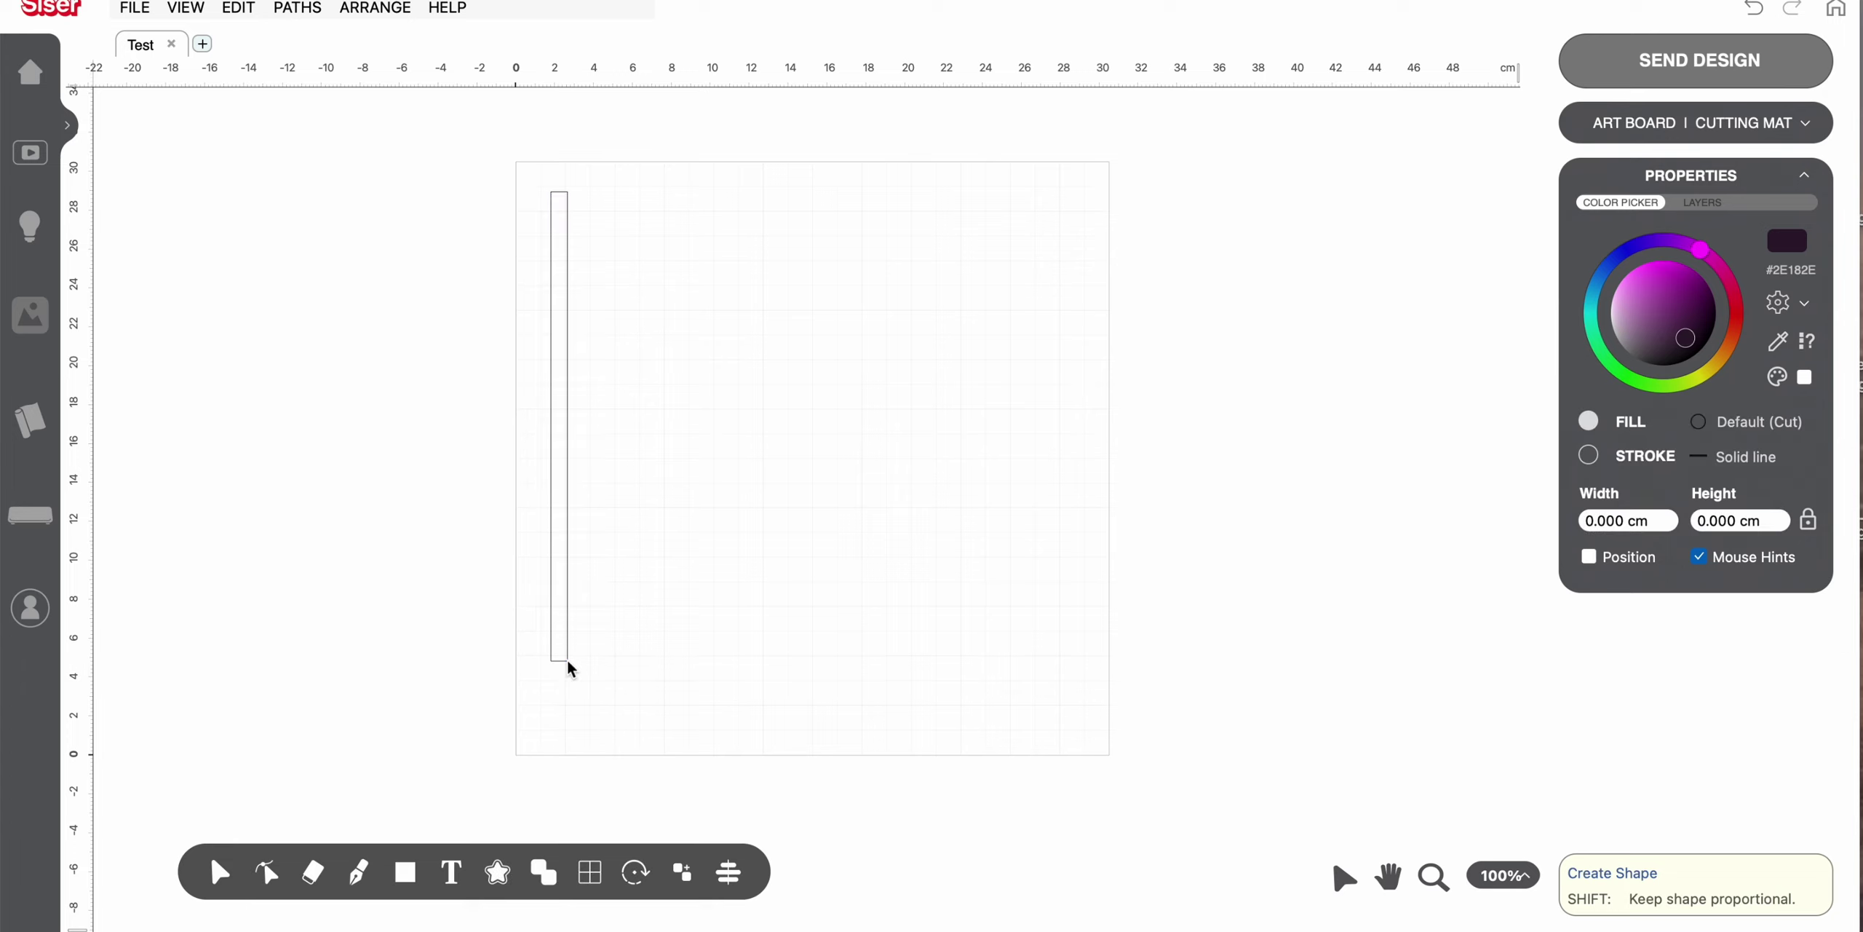
pyautogui.click(220, 873)
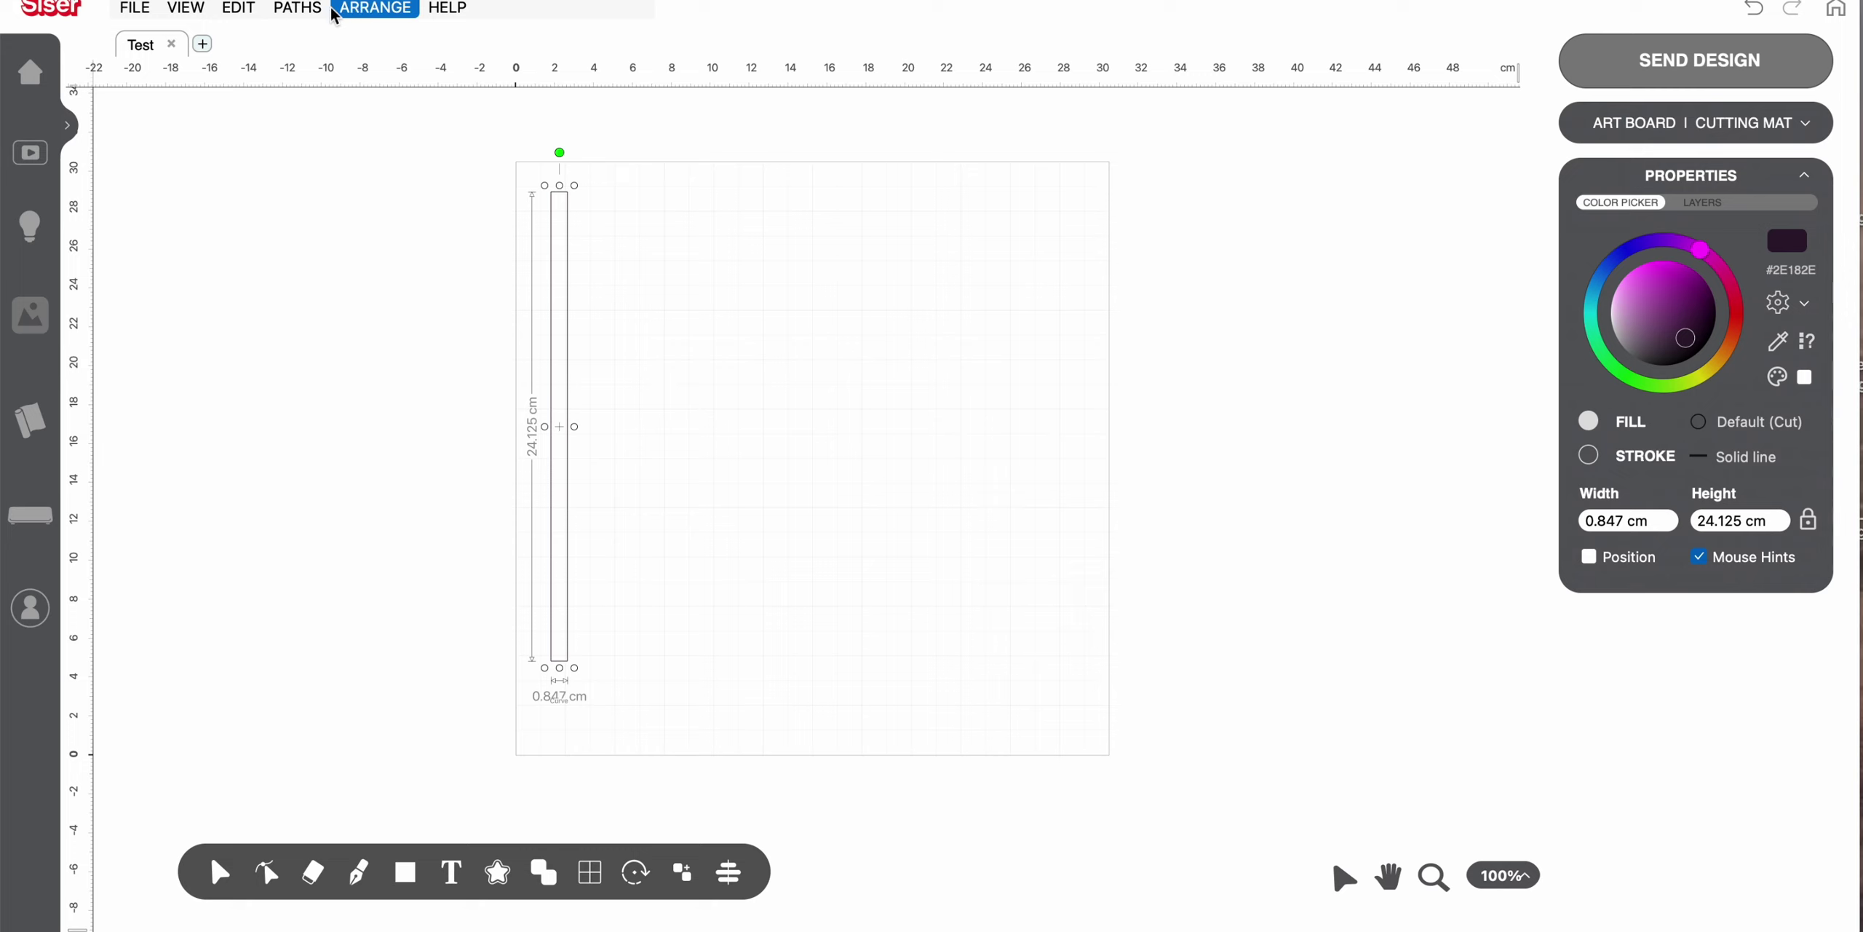
# Add a copy of the rectangle and shift it to the right until it is about 6.5 cm from the original
pyautogui.click(250, 9)
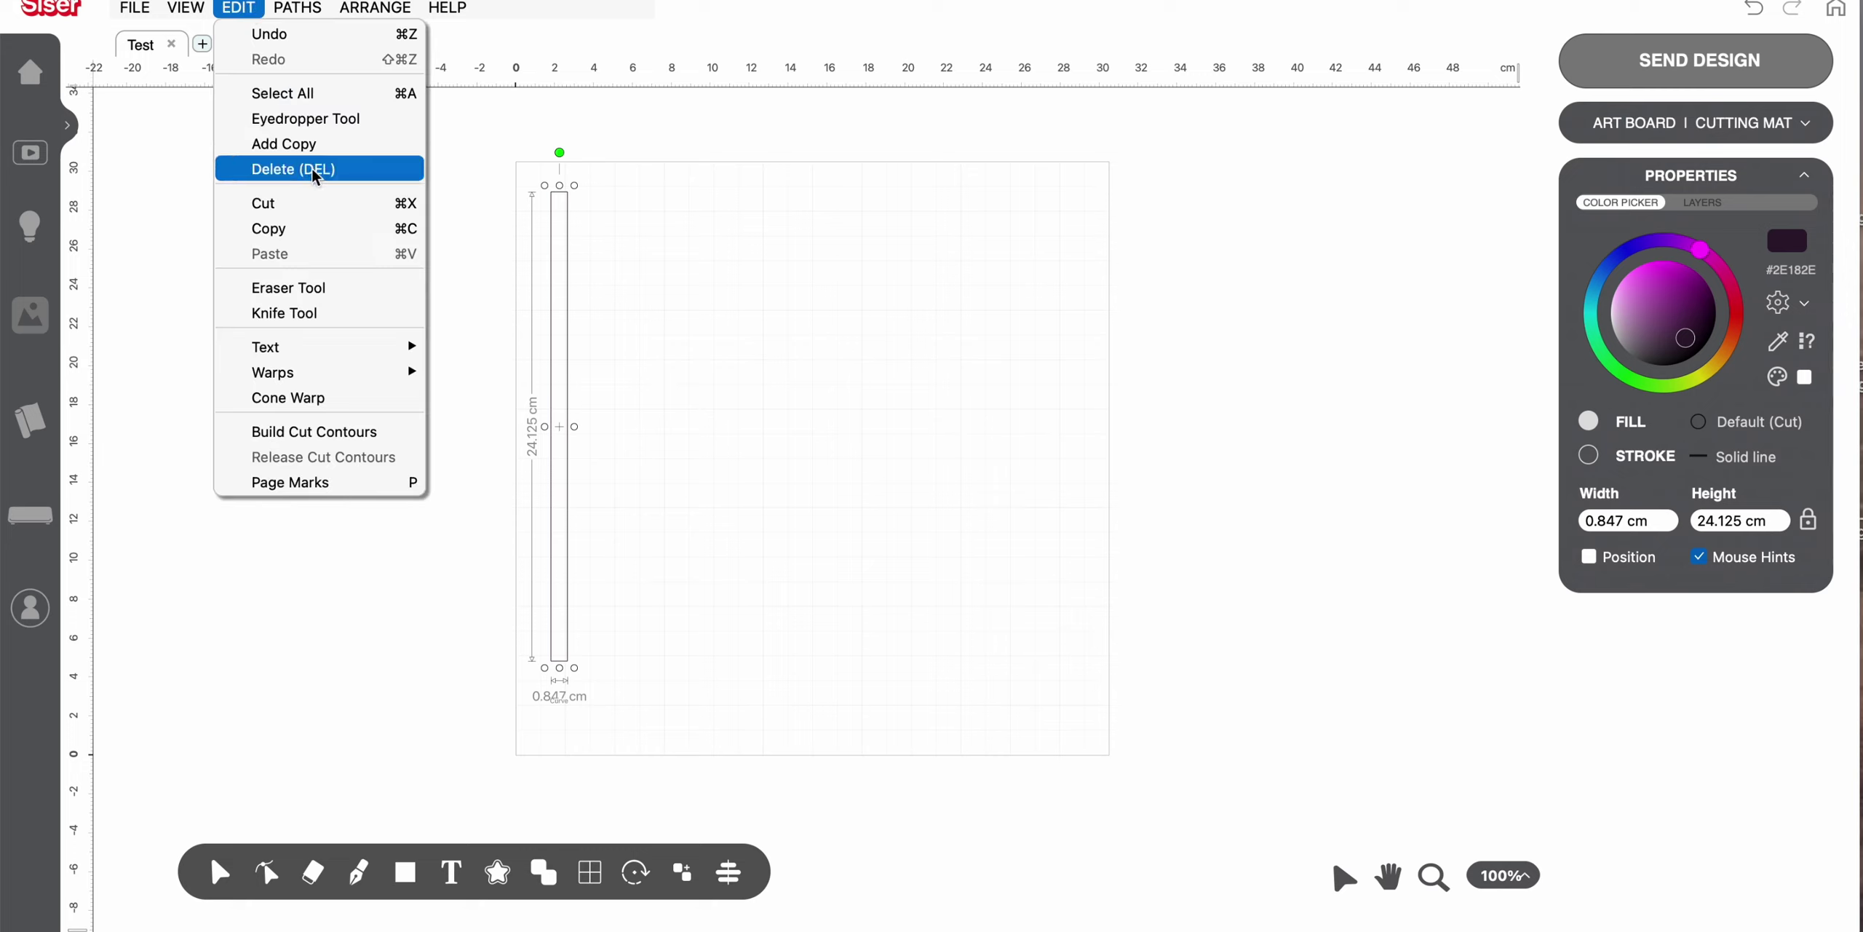
pyautogui.click(291, 144)
pyautogui.press('Right')
pyautogui.press('Right')
pyautogui.press('Right')
pyautogui.press('Right')
pyautogui.press('Right')
pyautogui.press('Right')
pyautogui.press('Right')
pyautogui.press('Right')
pyautogui.press('Right')
pyautogui.press('Right')
pyautogui.press('Right')
pyautogui.press('Right')
pyautogui.press('Right')
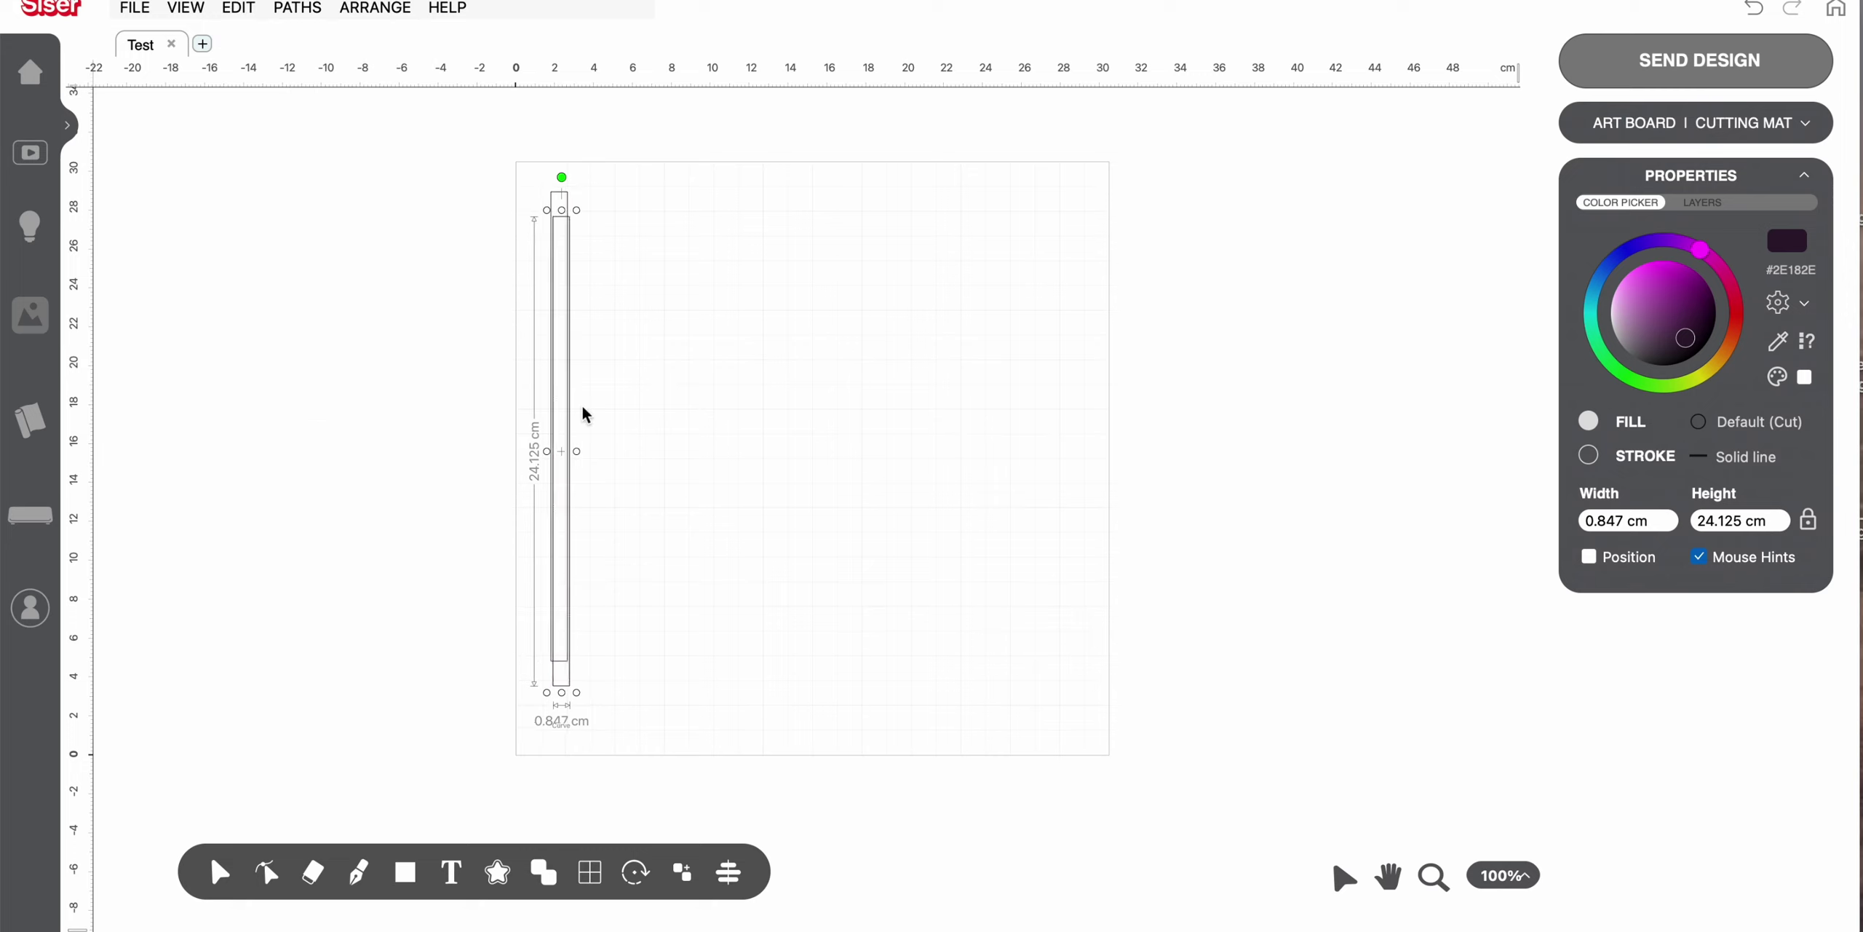
pyautogui.press('Right')
pyautogui.press('Right')
pyautogui.press('Right')
pyautogui.press('Right')
pyautogui.press('Right')
pyautogui.press('Right')
pyautogui.press('Right')
pyautogui.press('Right')
pyautogui.press('Right')
pyautogui.press('Right')
pyautogui.press('Right')
pyautogui.press('Right')
pyautogui.press('Right')
pyautogui.press('Right')
pyautogui.press('Right')
pyautogui.press('Right')
pyautogui.press('Right')
pyautogui.press('Right')
pyautogui.press('Right')
pyautogui.press('Right')
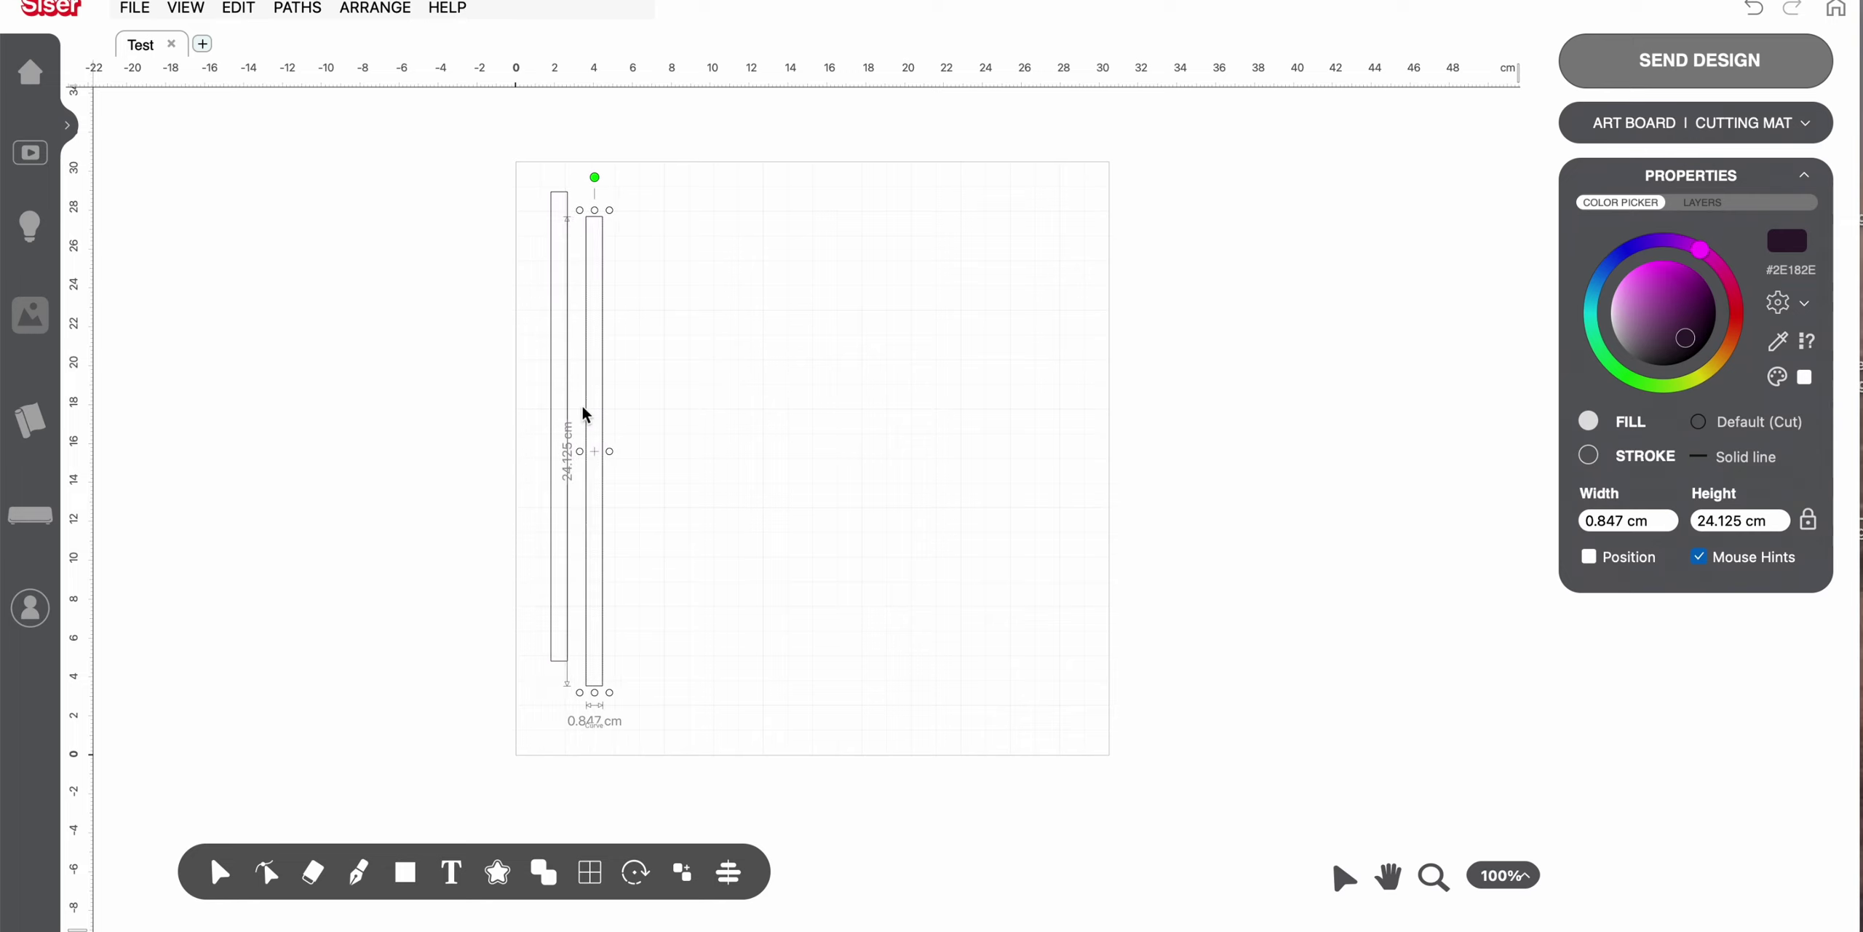
pyautogui.press('Right')
pyautogui.press('Right')
pyautogui.press('Right')
pyautogui.press('Right')
pyautogui.press('Right')
pyautogui.press('Right')
pyautogui.press('Right')
pyautogui.press('Right')
pyautogui.press('Right')
pyautogui.press('Right')
pyautogui.press('Right')
pyautogui.press('Right')
pyautogui.press('Right')
pyautogui.press('Right')
pyautogui.press('Right')
pyautogui.press('Right')
pyautogui.press('Right')
pyautogui.press('Right')
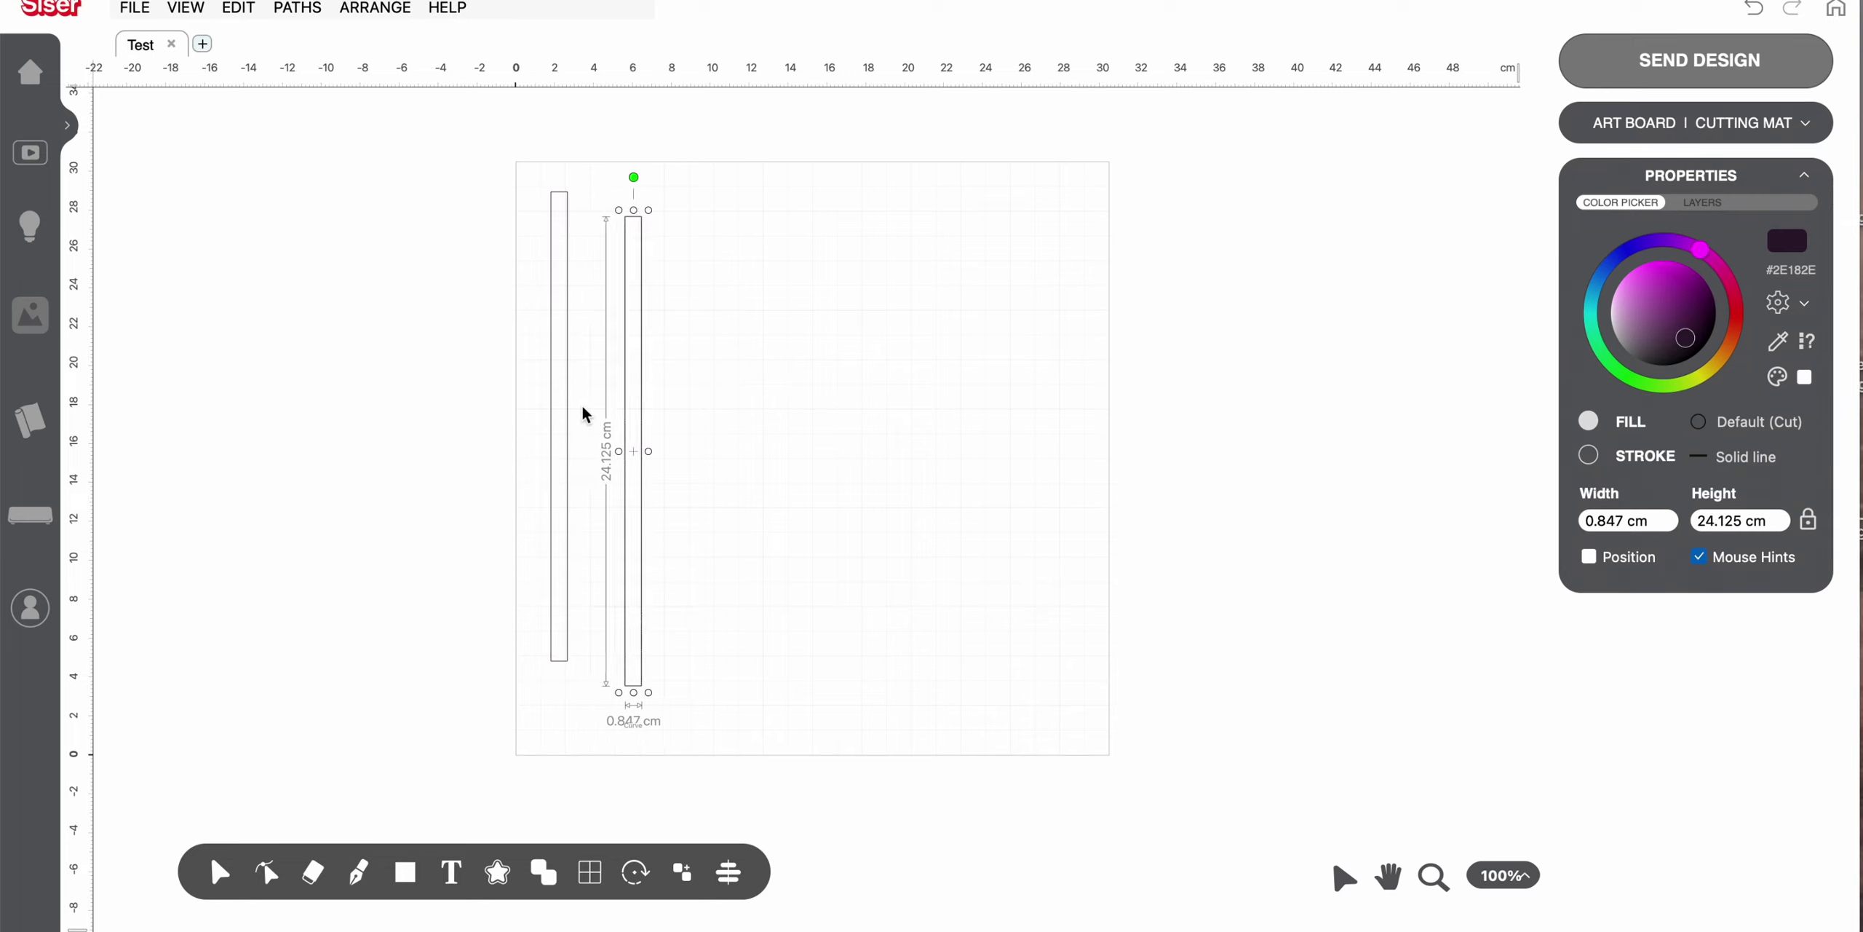
pyautogui.press('Right')
pyautogui.press('Right')
pyautogui.press('Right')
pyautogui.press('Right')
pyautogui.press('Right')
pyautogui.press('Right')
pyautogui.press('Right')
pyautogui.press('Right')
pyautogui.press('Right')
pyautogui.press('Right')
pyautogui.press('Right')
pyautogui.press('Right')
pyautogui.press('Right')
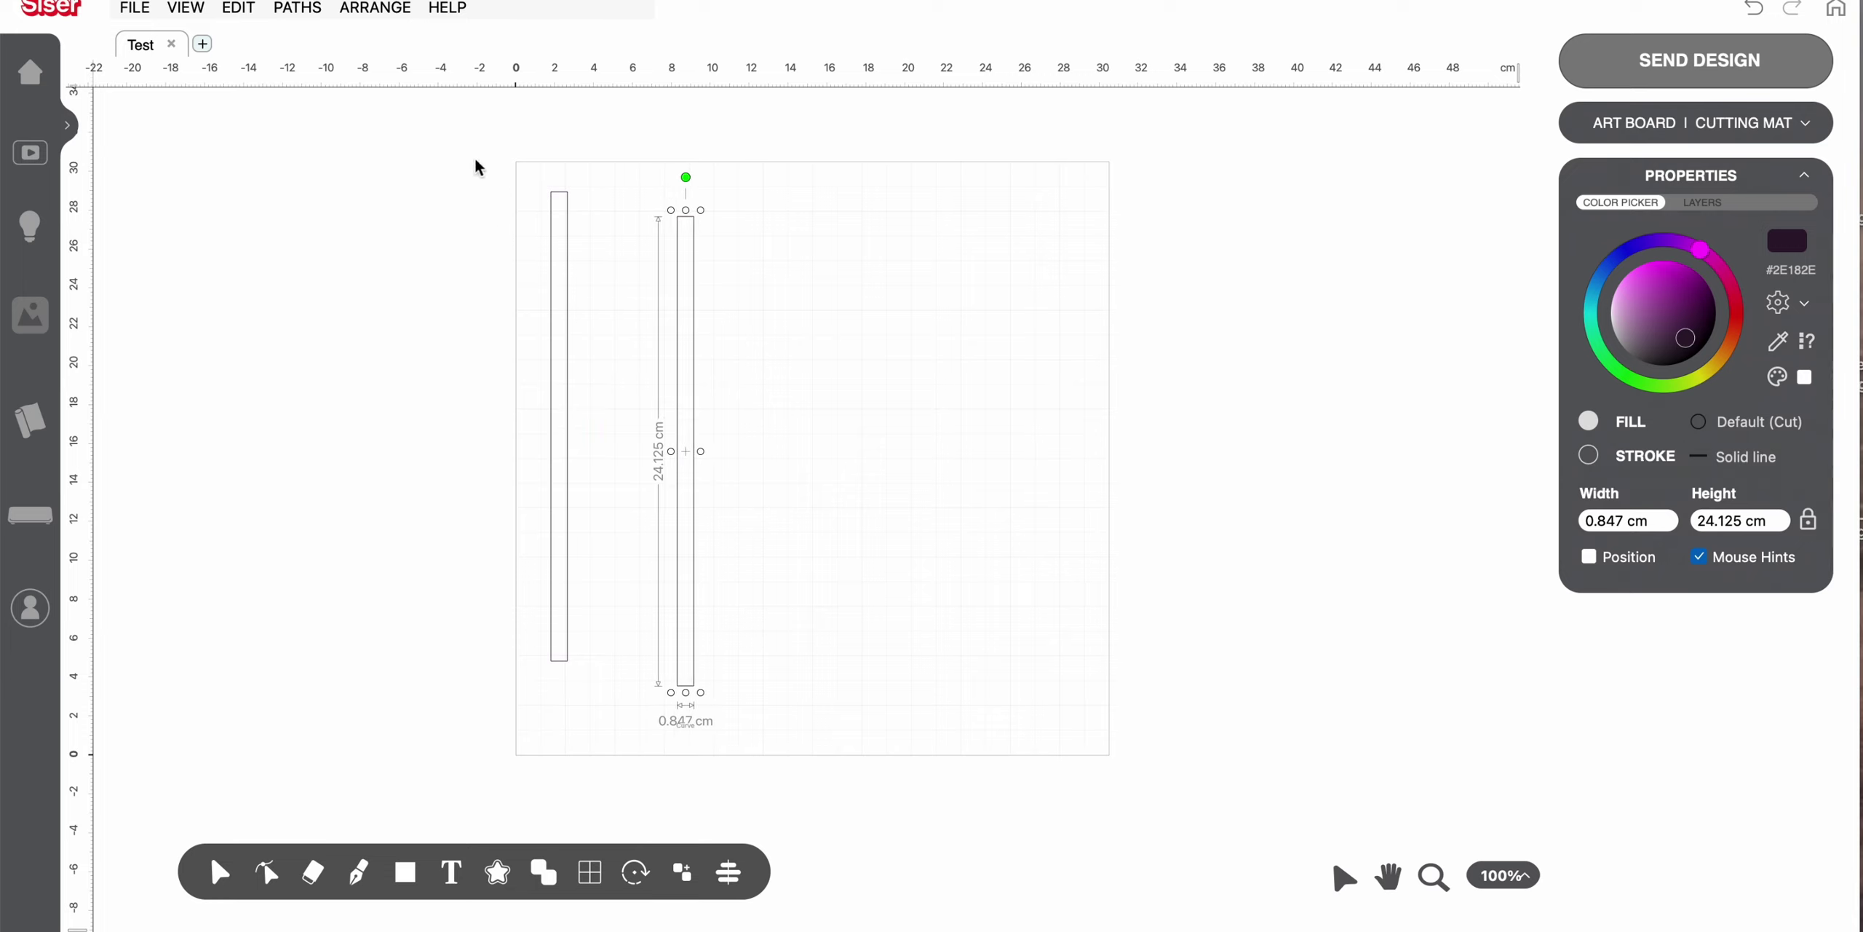
# Align the two rectangles along their top edges
pyautogui.moveTo(474, 154); pyautogui.dragTo(793, 770)
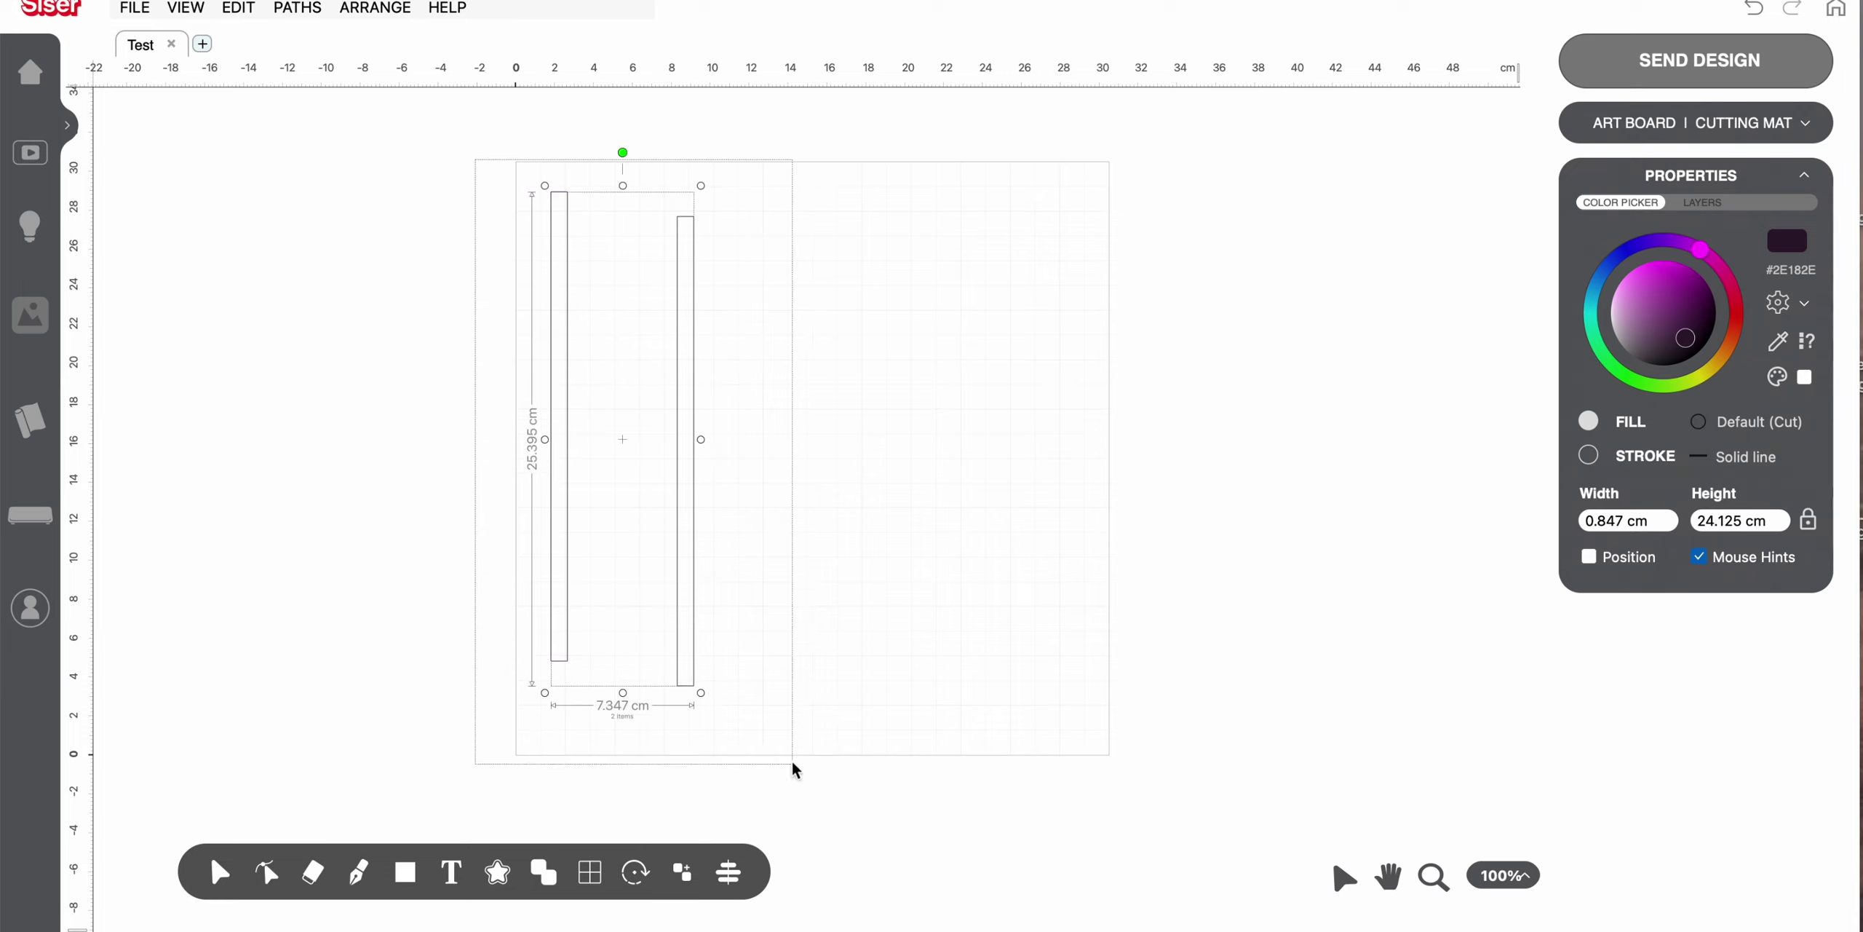
pyautogui.click(730, 873)
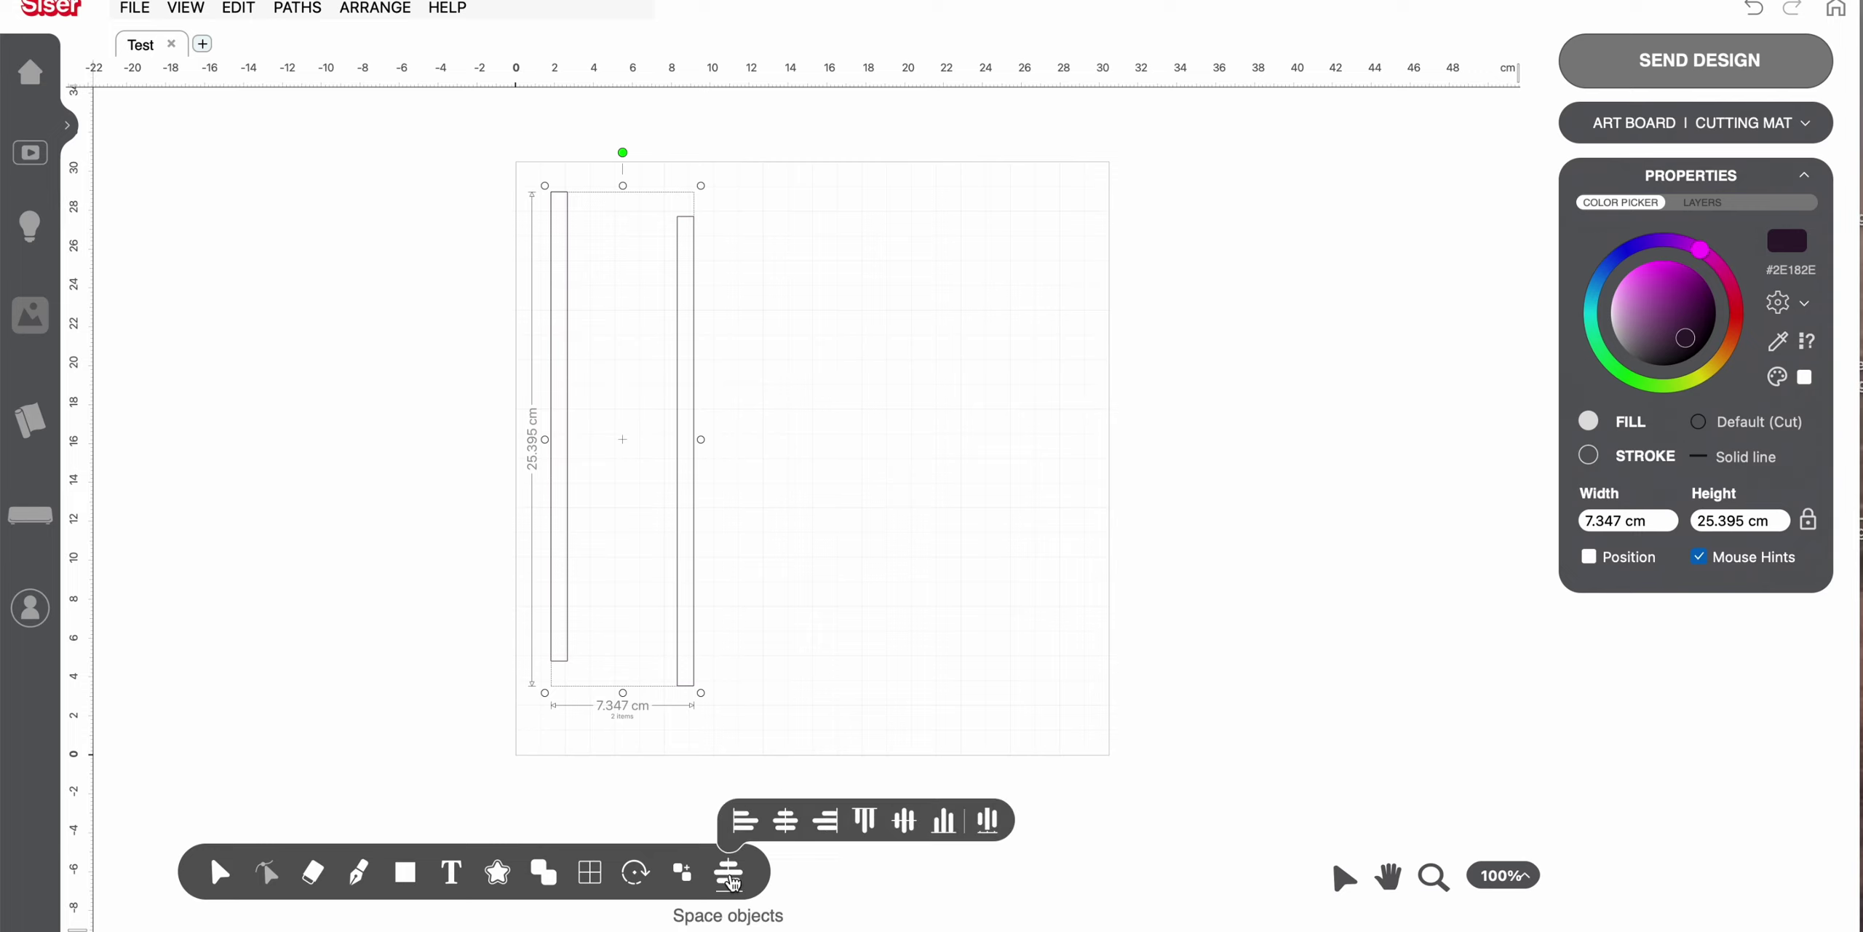
pyautogui.click(866, 825)
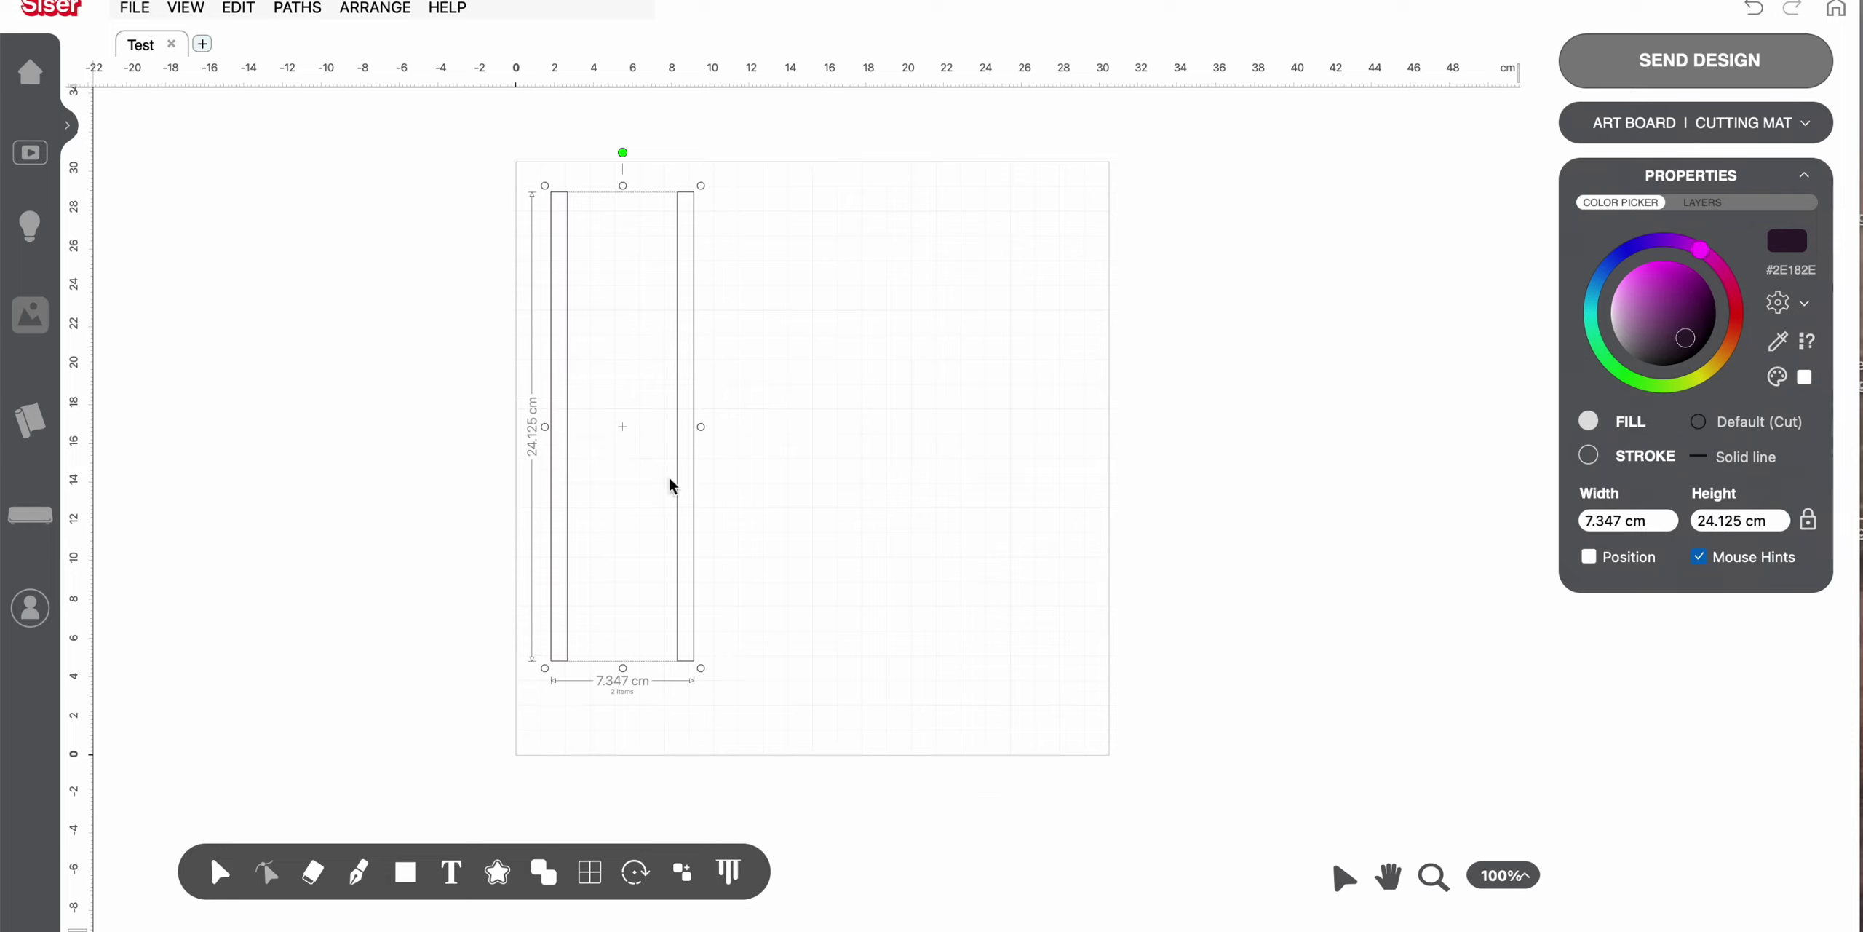
pyautogui.click(465, 410)
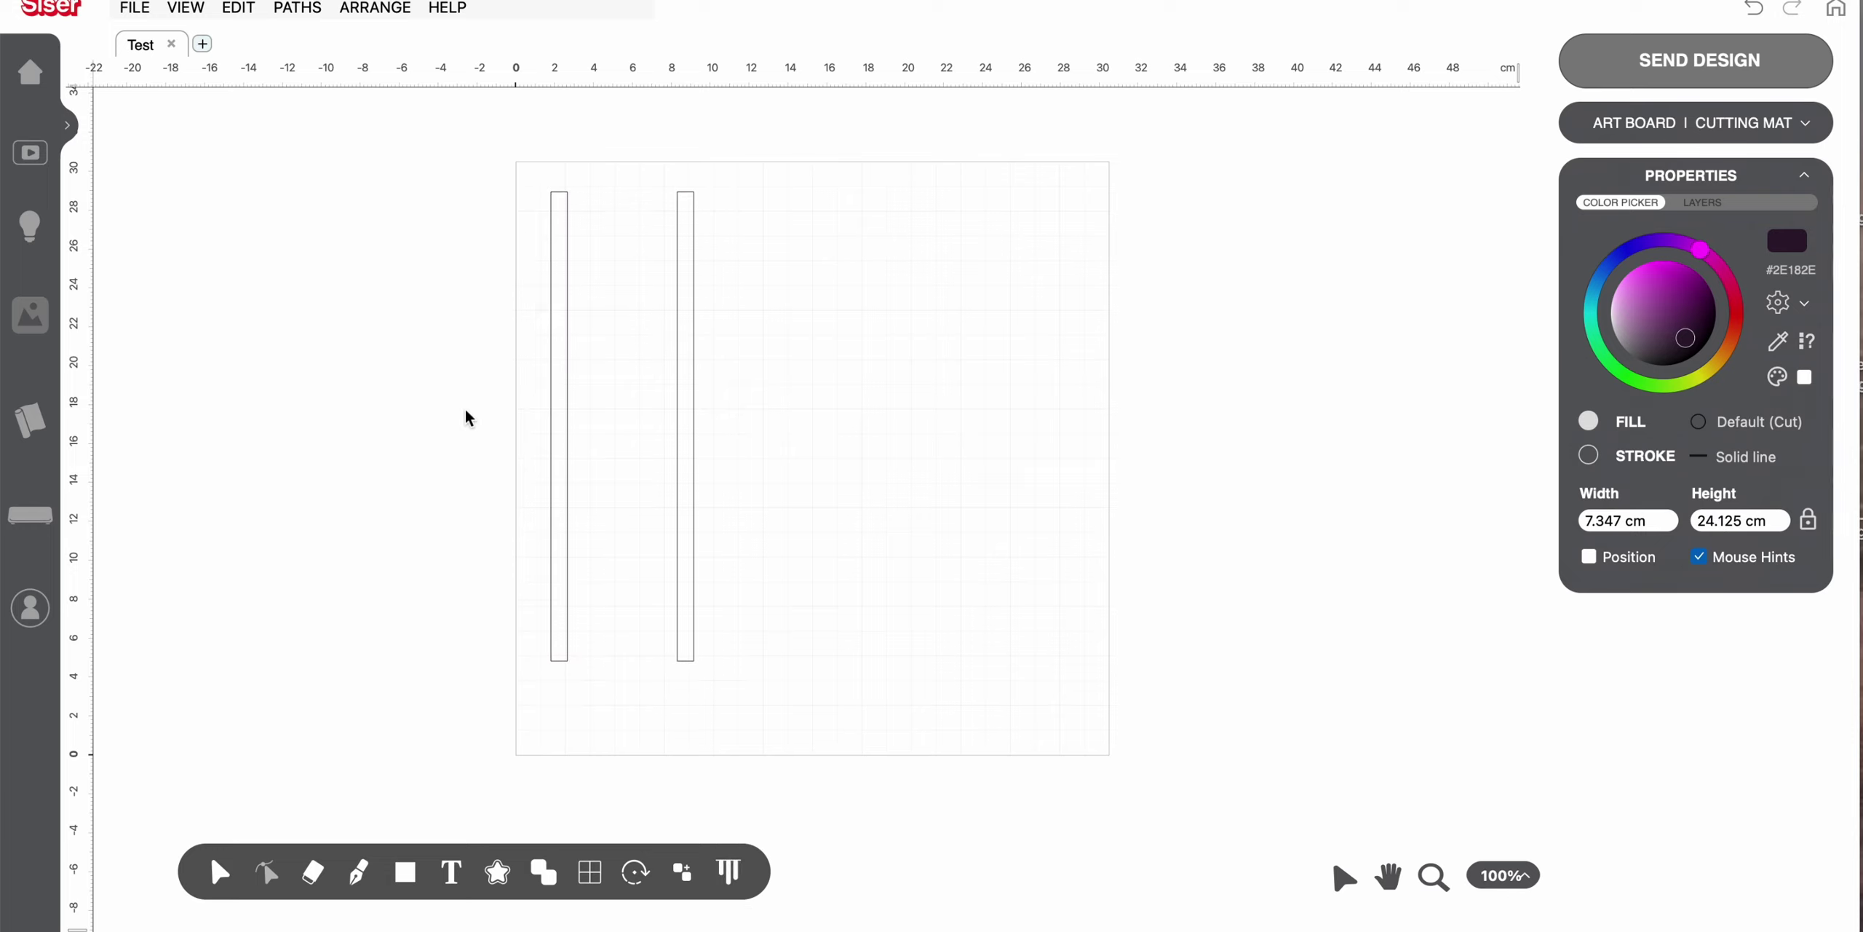
# Move the right rectangle about 4.7 cm further right, to roughly the 13 cm ruler mark
pyautogui.click(688, 411)
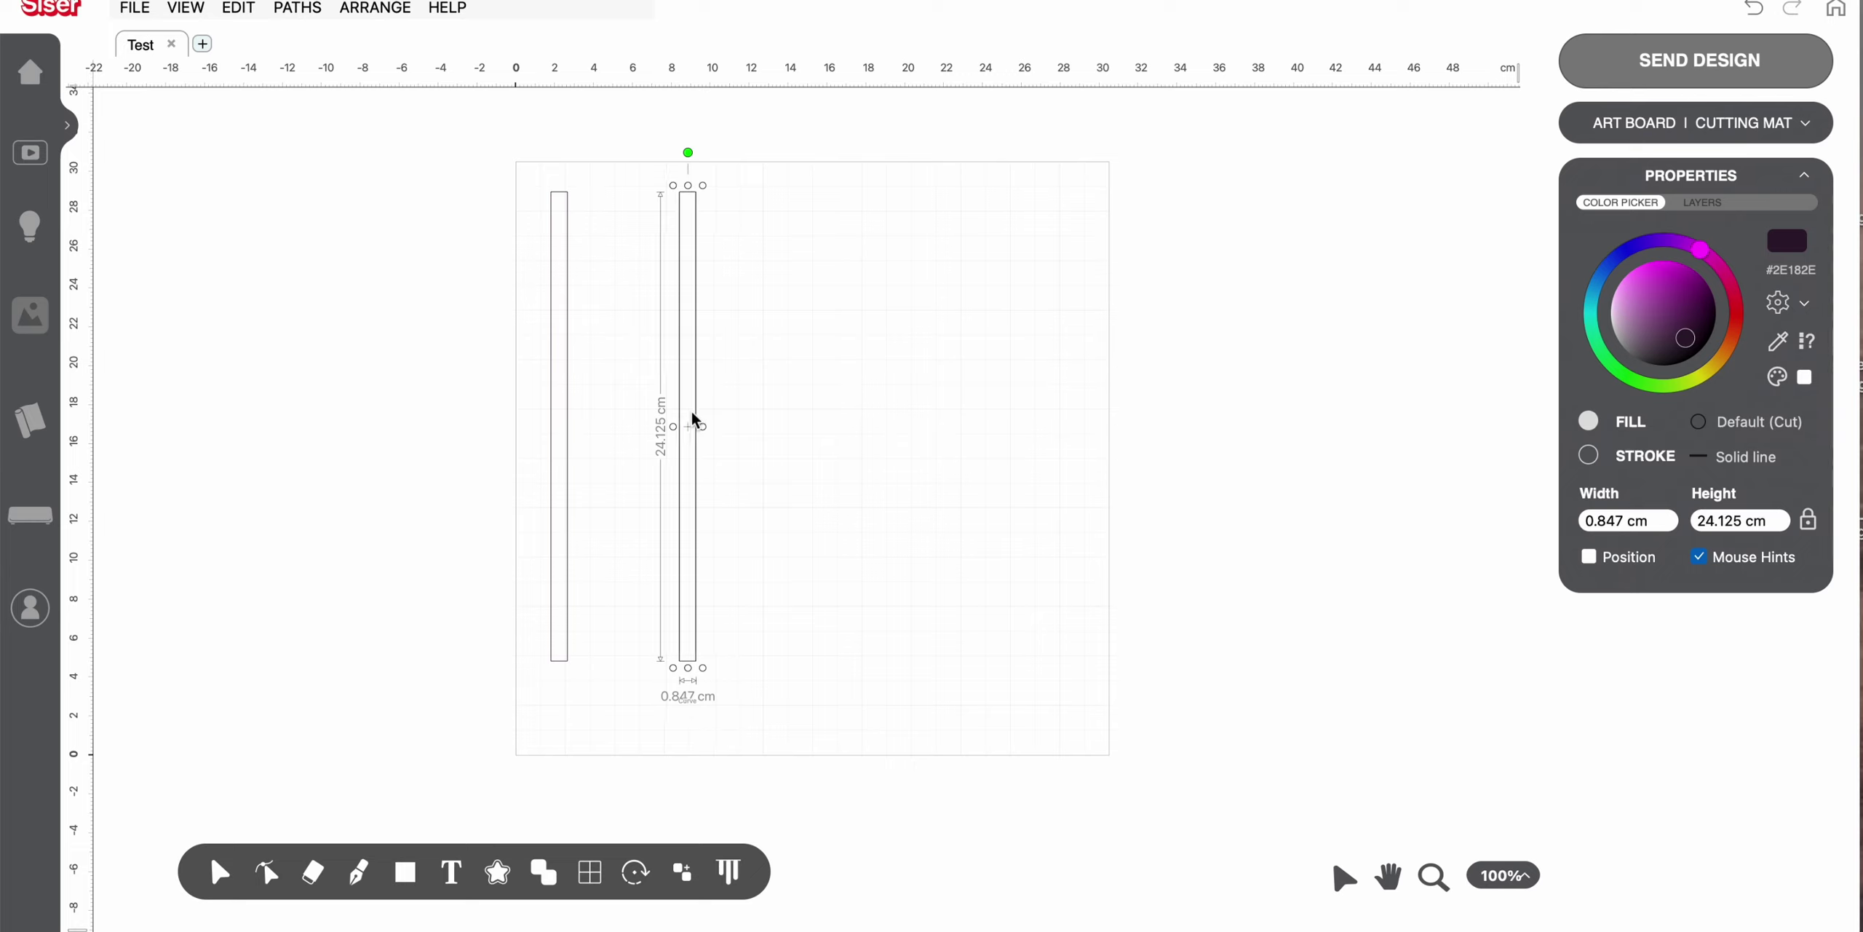
pyautogui.press('Right')
pyautogui.press('Right')
pyautogui.press('Right')
pyautogui.press('Right')
pyautogui.press('Right')
pyautogui.press('Right')
pyautogui.press('Right')
pyautogui.press('Right')
pyautogui.press('Right')
pyautogui.press('Right')
pyautogui.press('Right')
pyautogui.press('Right')
pyautogui.press('Right')
pyautogui.press('Right')
pyautogui.press('Right')
pyautogui.press('Right')
pyautogui.press('Right')
pyautogui.press('Right')
pyautogui.press('Right')
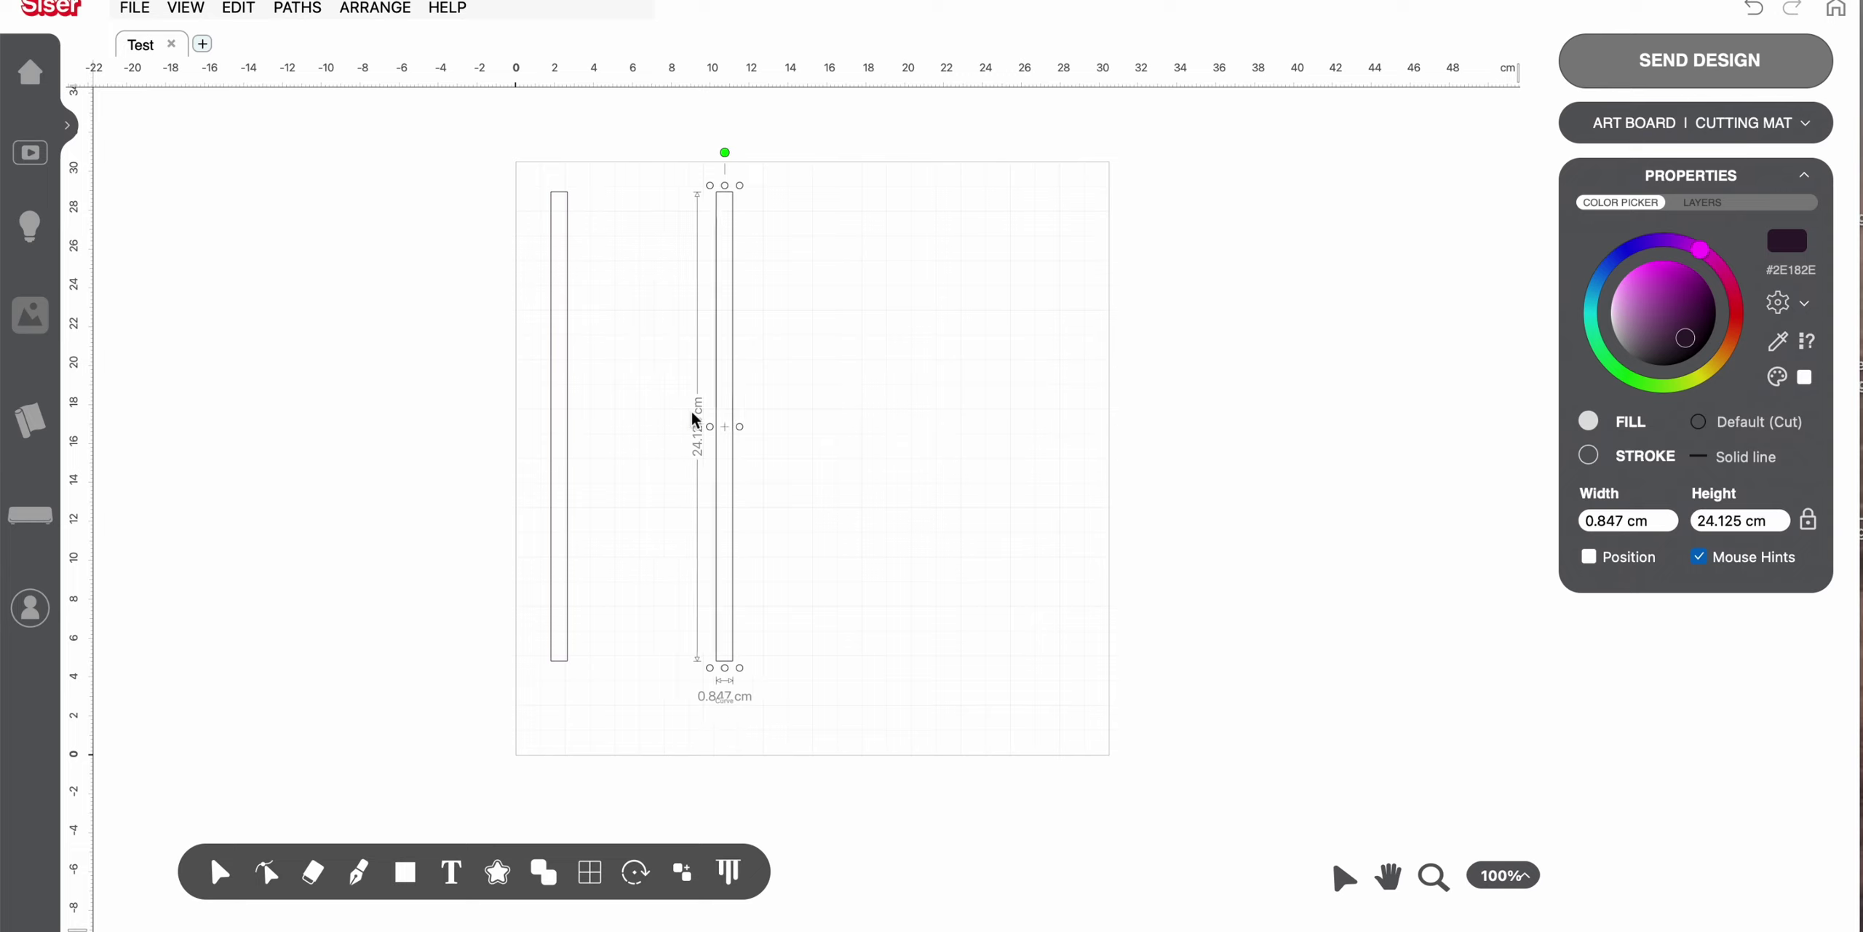
pyautogui.press('Right')
pyautogui.press('Right')
pyautogui.press('Right')
pyautogui.press('Right')
pyautogui.press('Right')
pyautogui.press('Right')
pyautogui.press('Right')
pyautogui.press('Right')
pyautogui.press('Right')
pyautogui.press('Right')
pyautogui.press('Right')
pyautogui.press('Right')
pyautogui.press('Right')
pyautogui.press('Right')
pyautogui.press('Right')
pyautogui.press('Right')
pyautogui.press('Right')
pyautogui.press('Right')
pyautogui.press('Right')
pyautogui.press('Right')
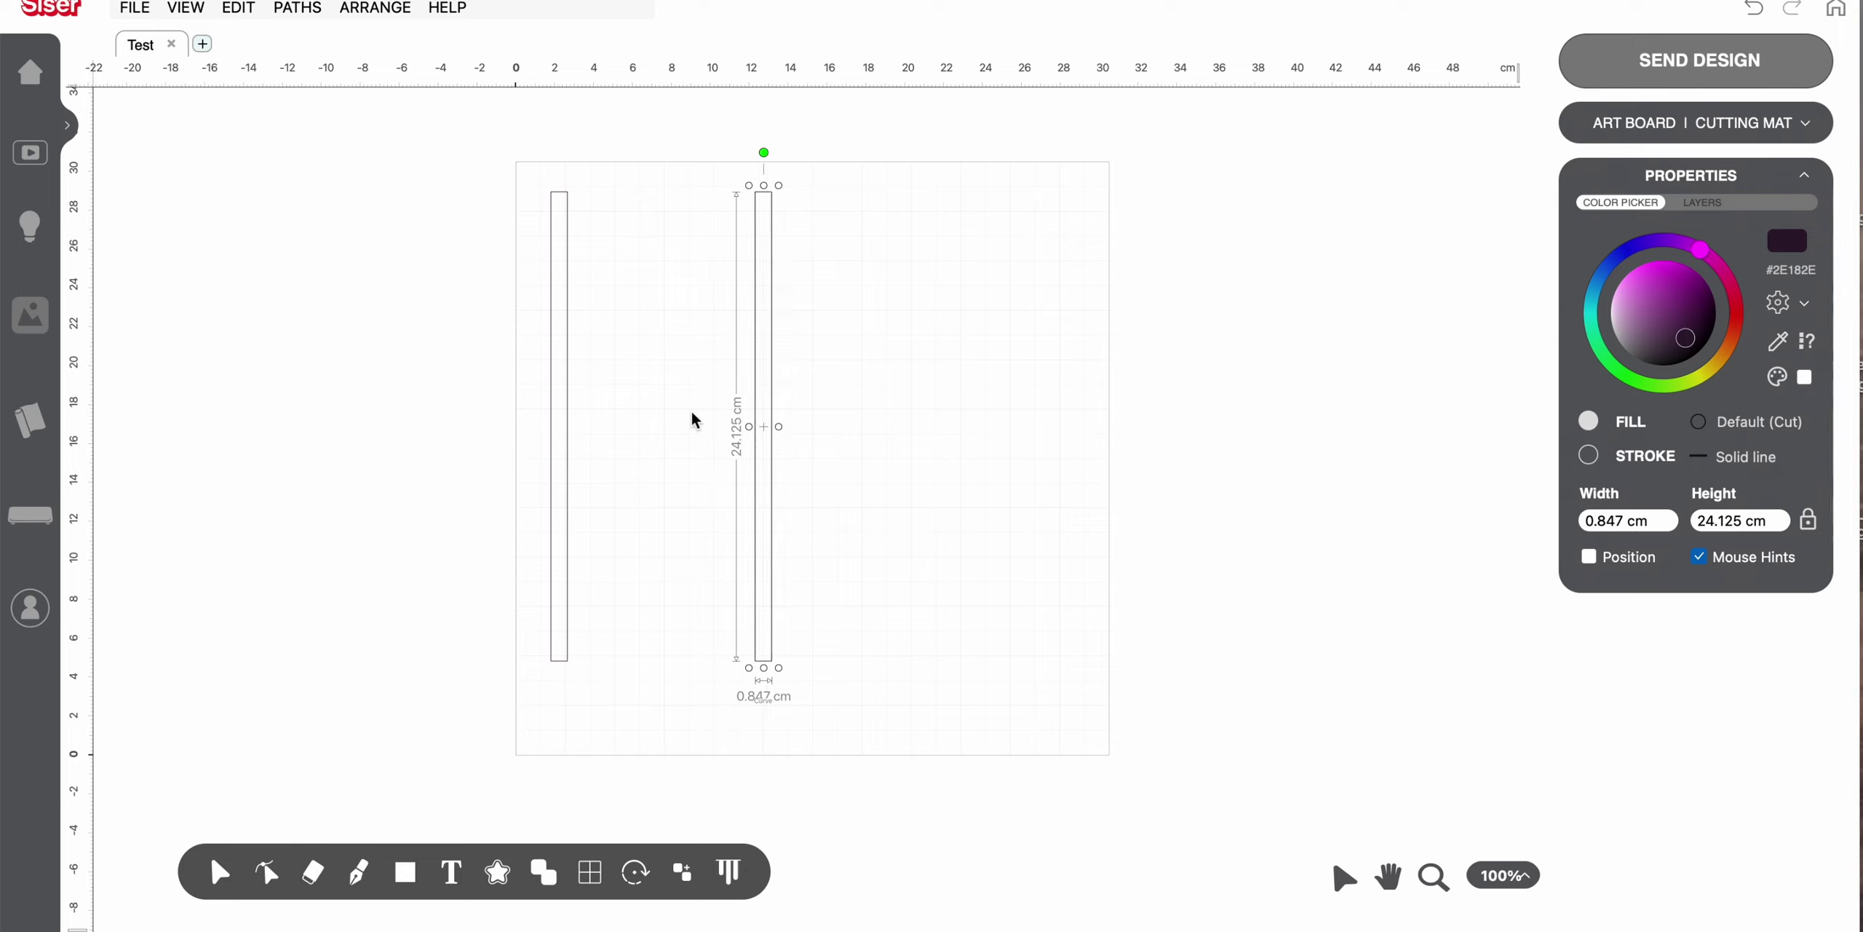
pyautogui.press('Right')
pyautogui.press('Right')
pyautogui.press('Right')
pyautogui.press('Right')
pyautogui.press('Right')
pyautogui.press('Right')
pyautogui.press('Right')
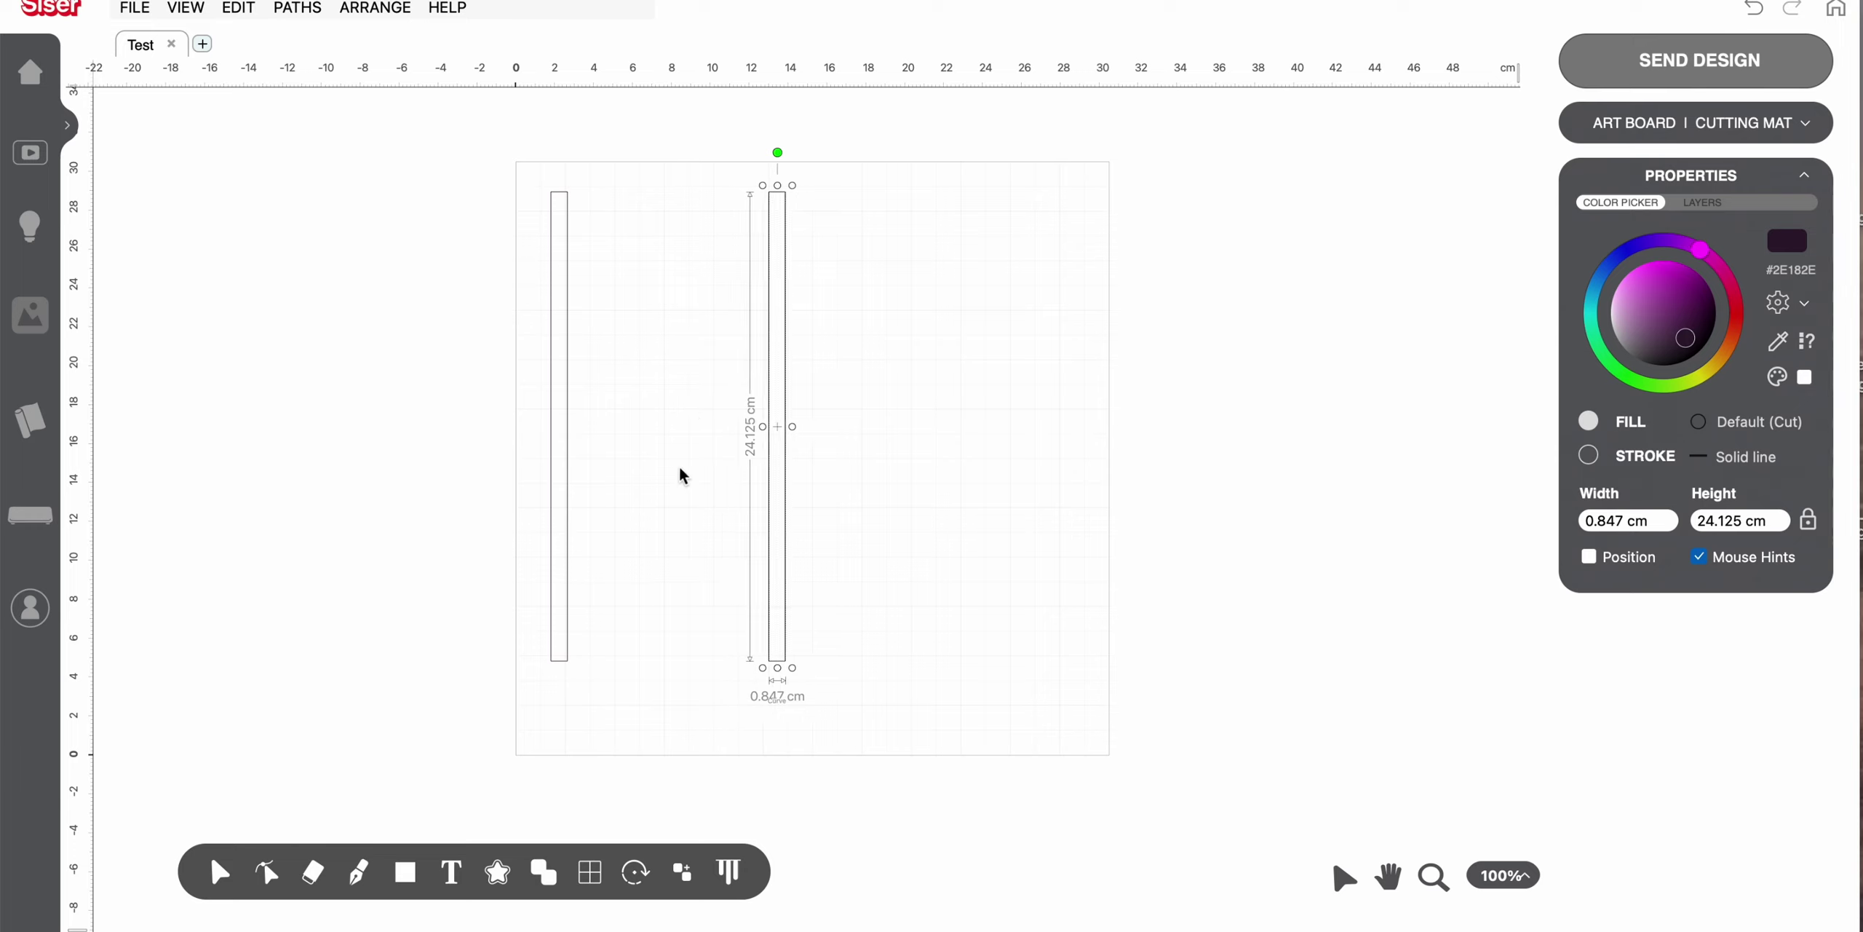
# Insert the snowflake glyph with six round-tipped arms from the DH Snowflakes font as a text object
pyautogui.click(452, 872)
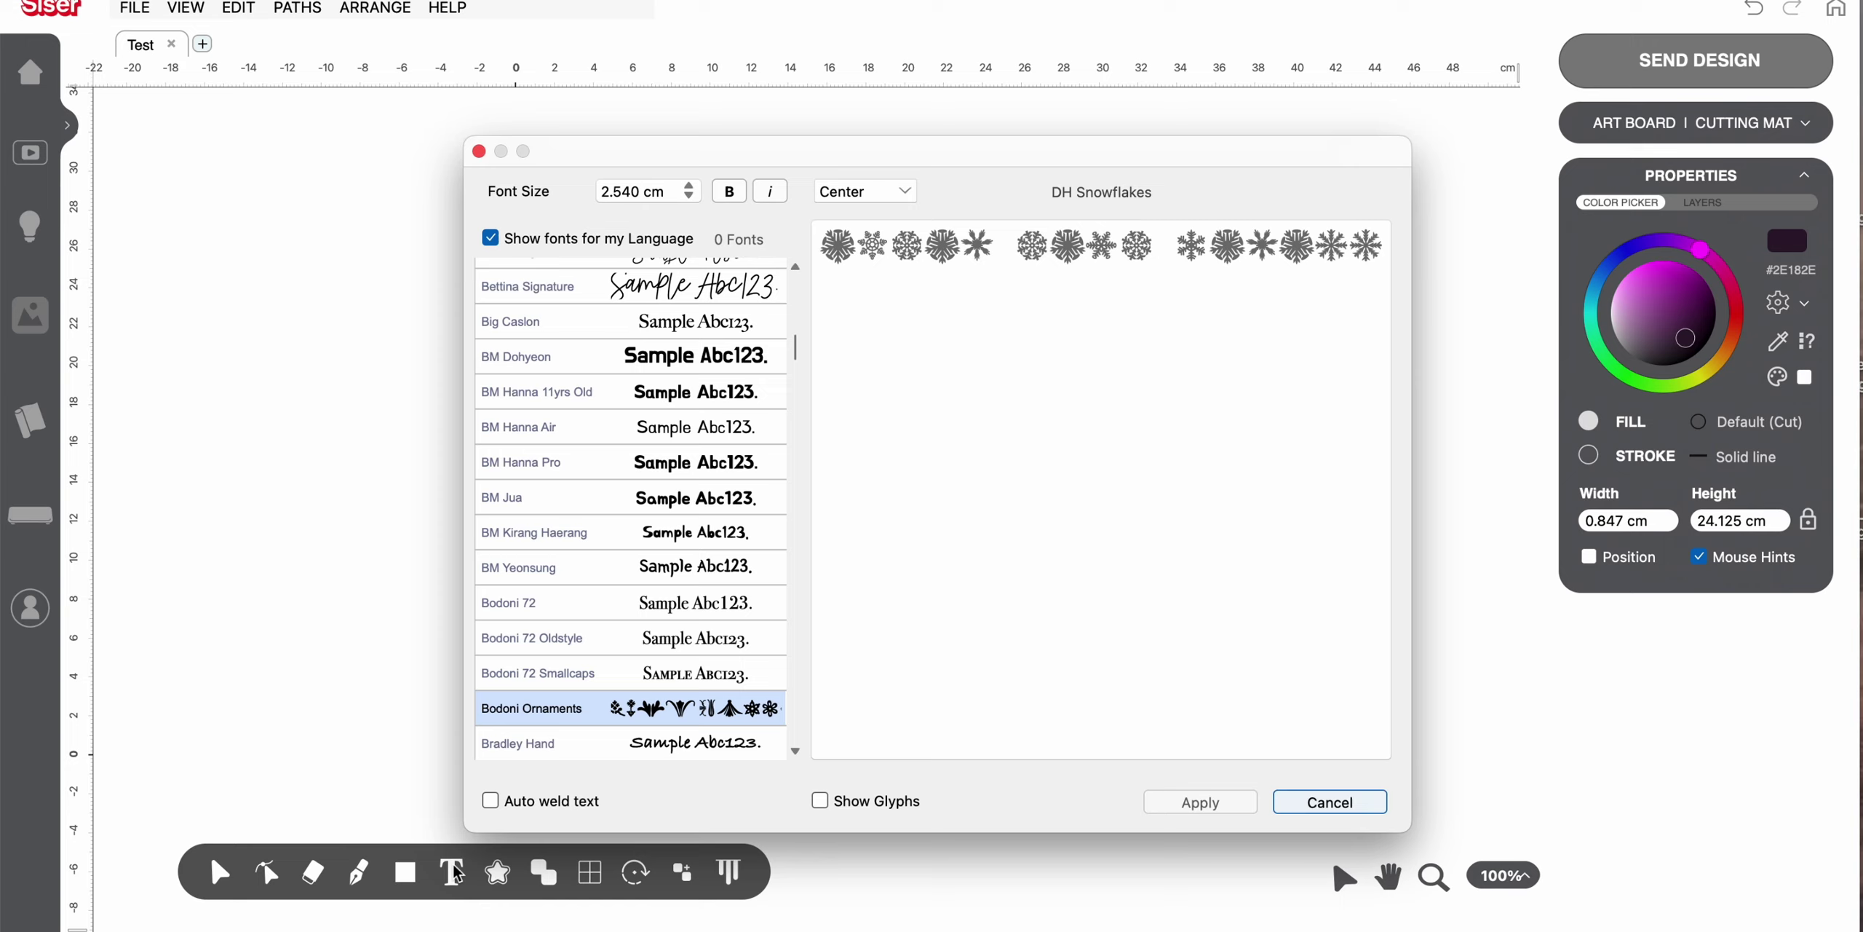
pyautogui.click(818, 799)
pyautogui.scroll(-3, 819, 428)
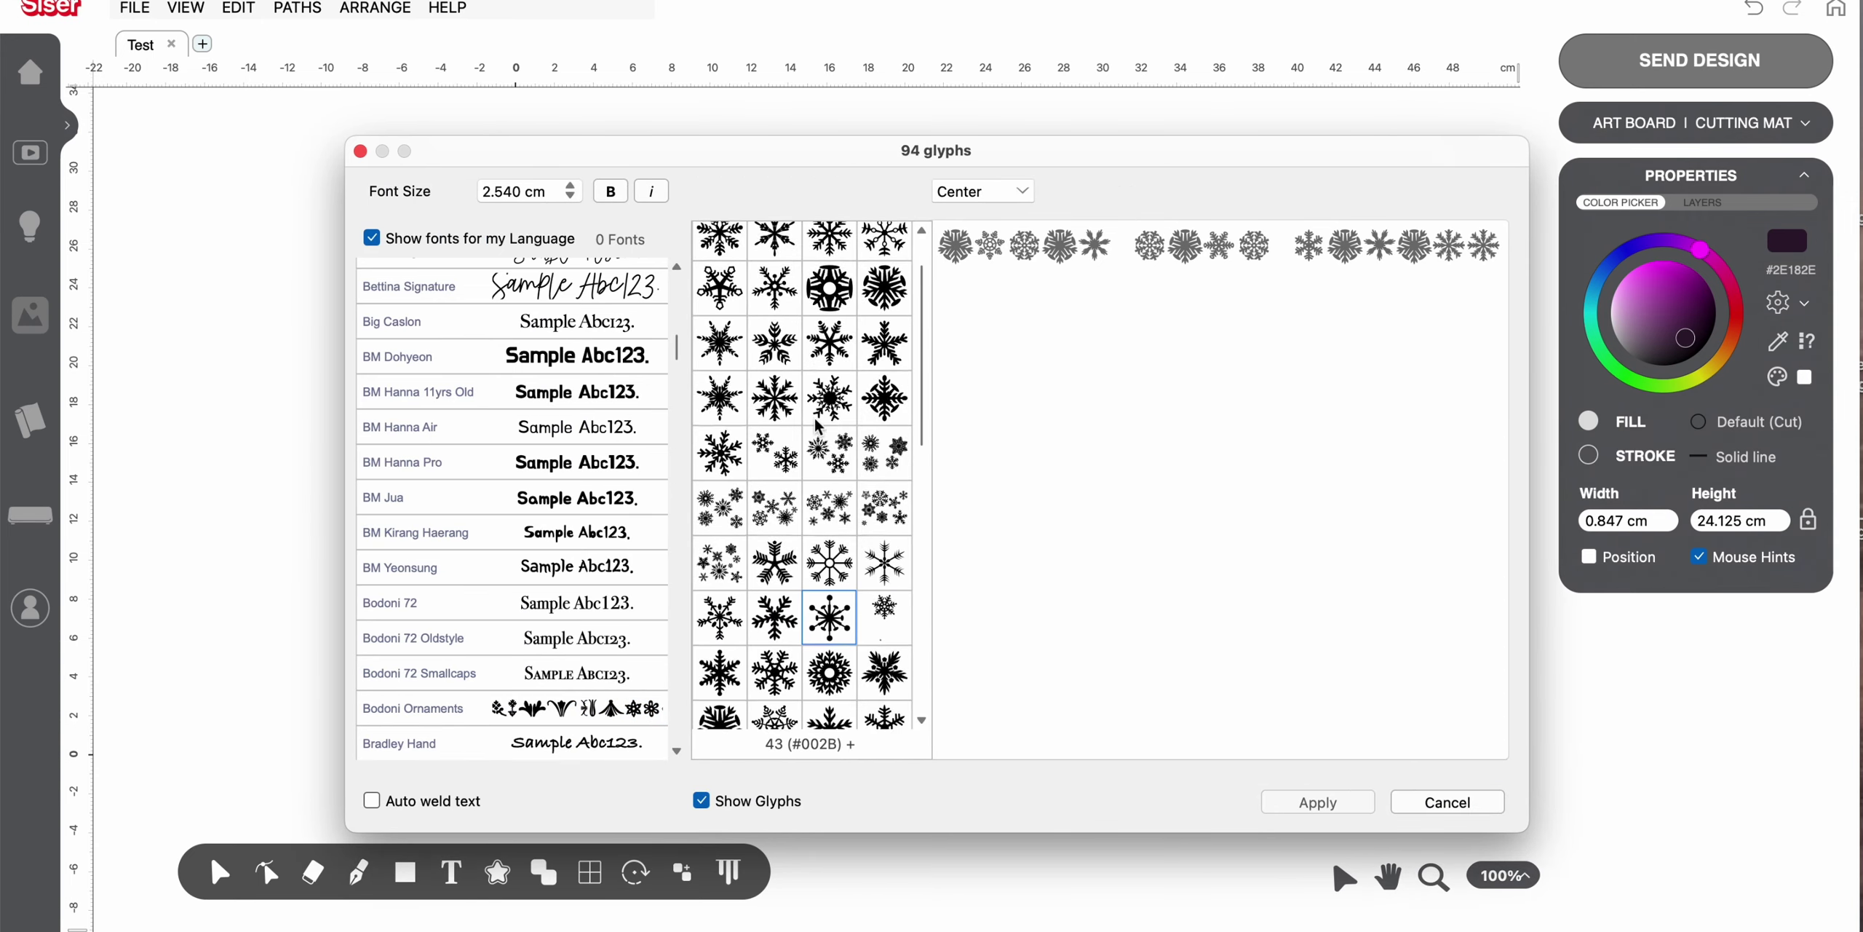
pyautogui.scroll(-10, 819, 428)
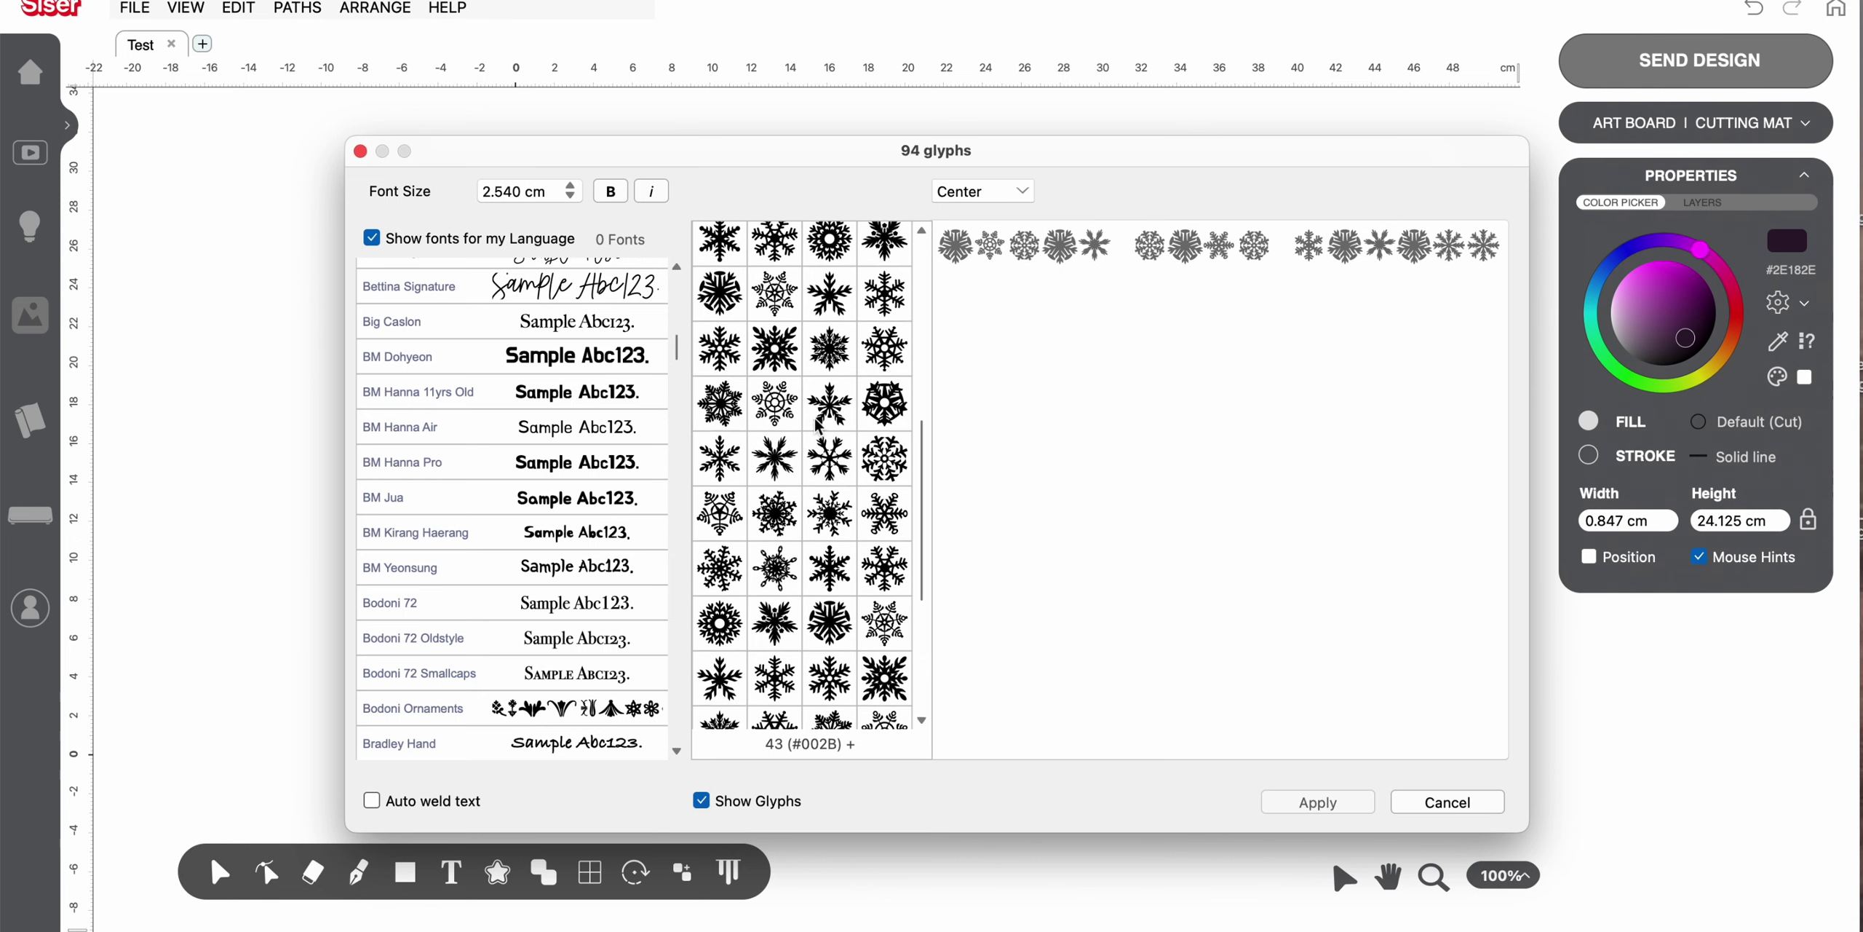
pyautogui.scroll(5, 819, 428)
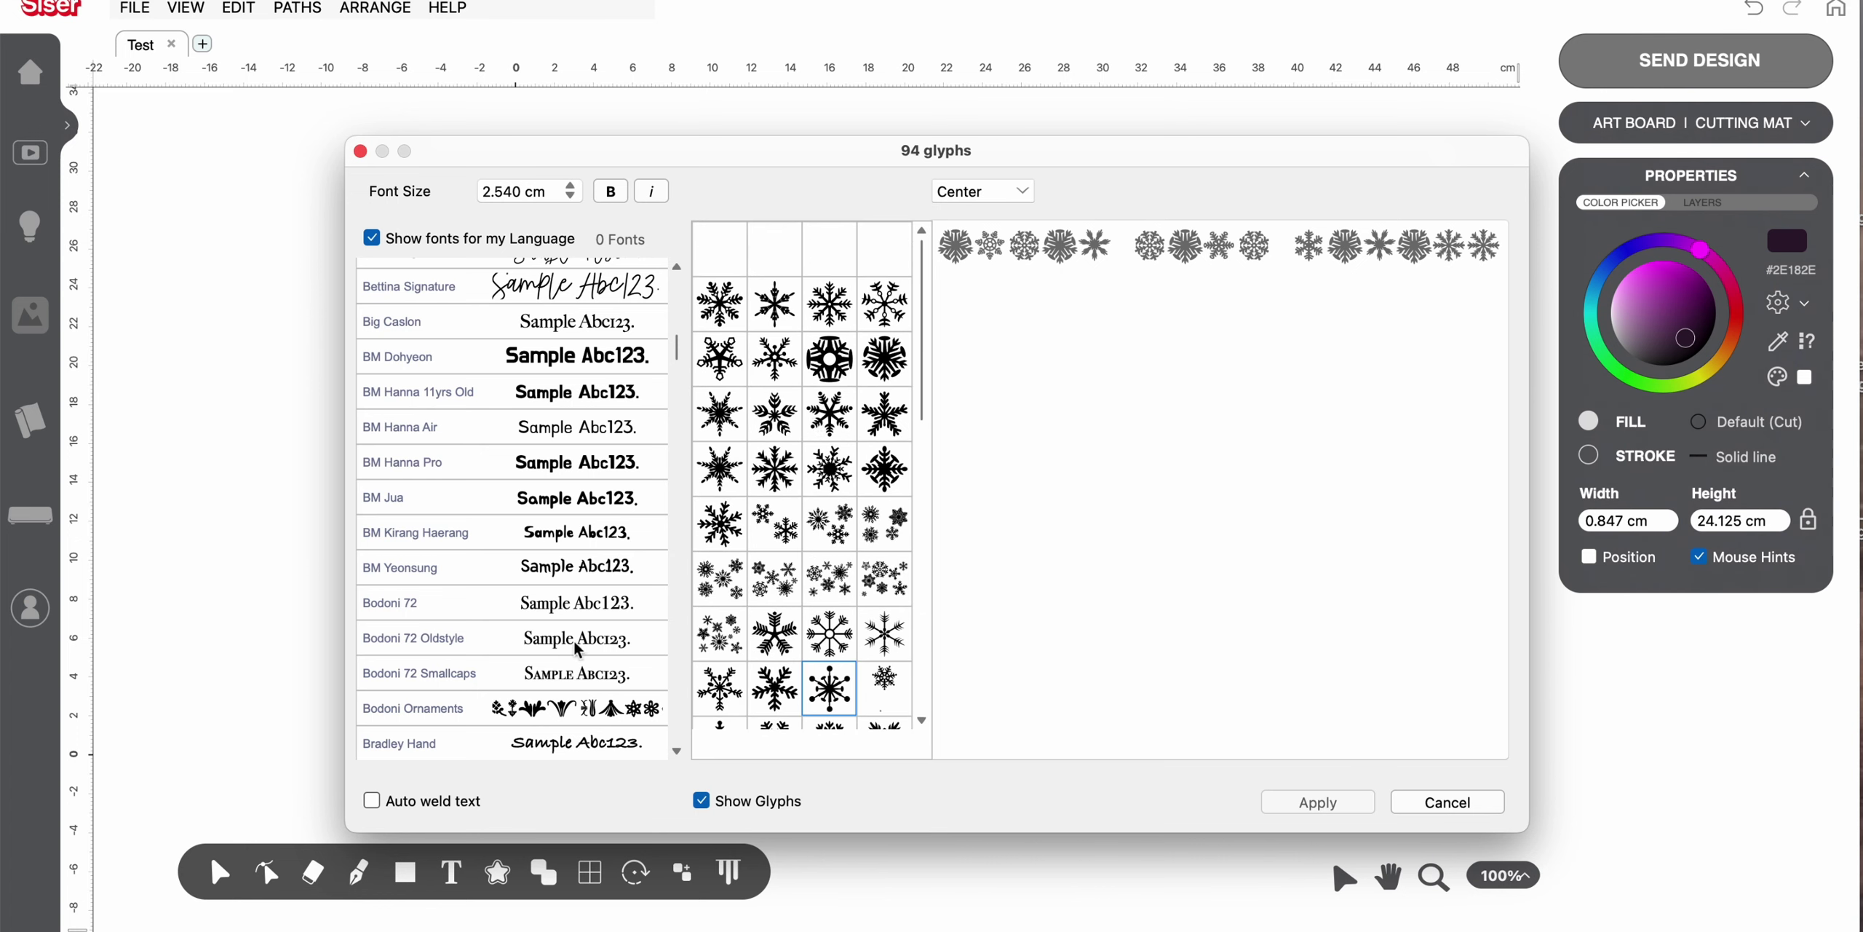
pyautogui.scroll(-1, 833, 489)
pyautogui.scroll(-2, 833, 489)
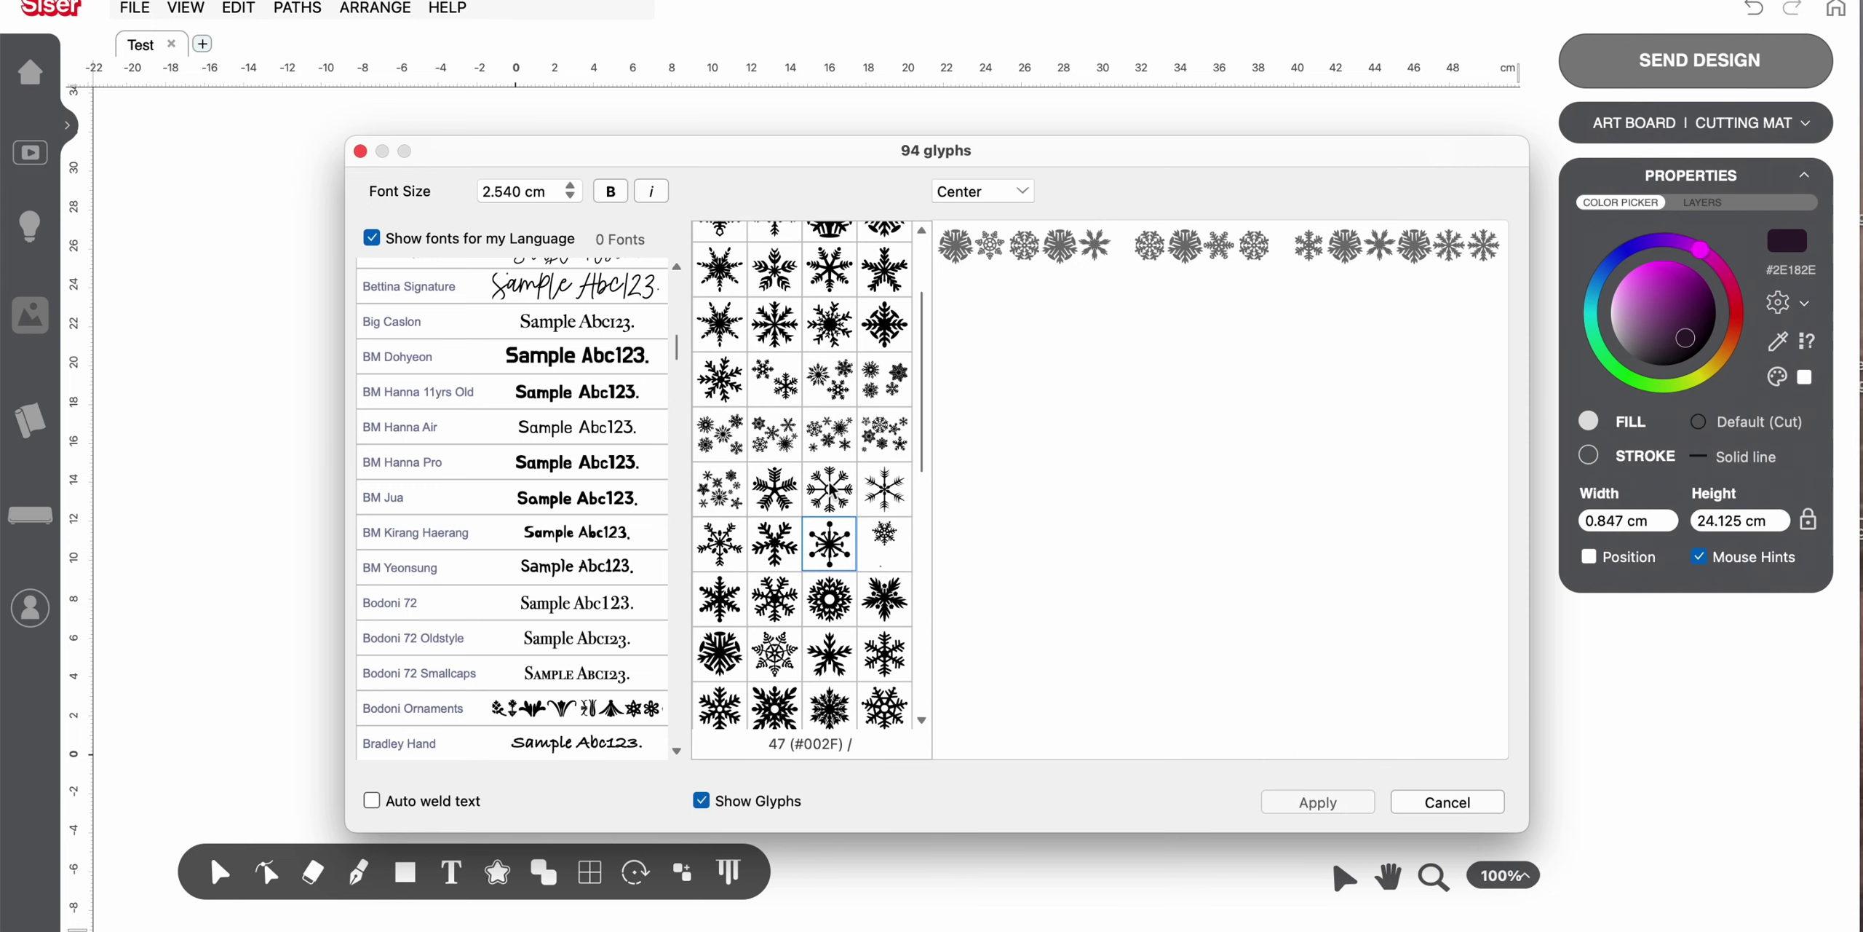
pyautogui.scroll(-2, 832, 488)
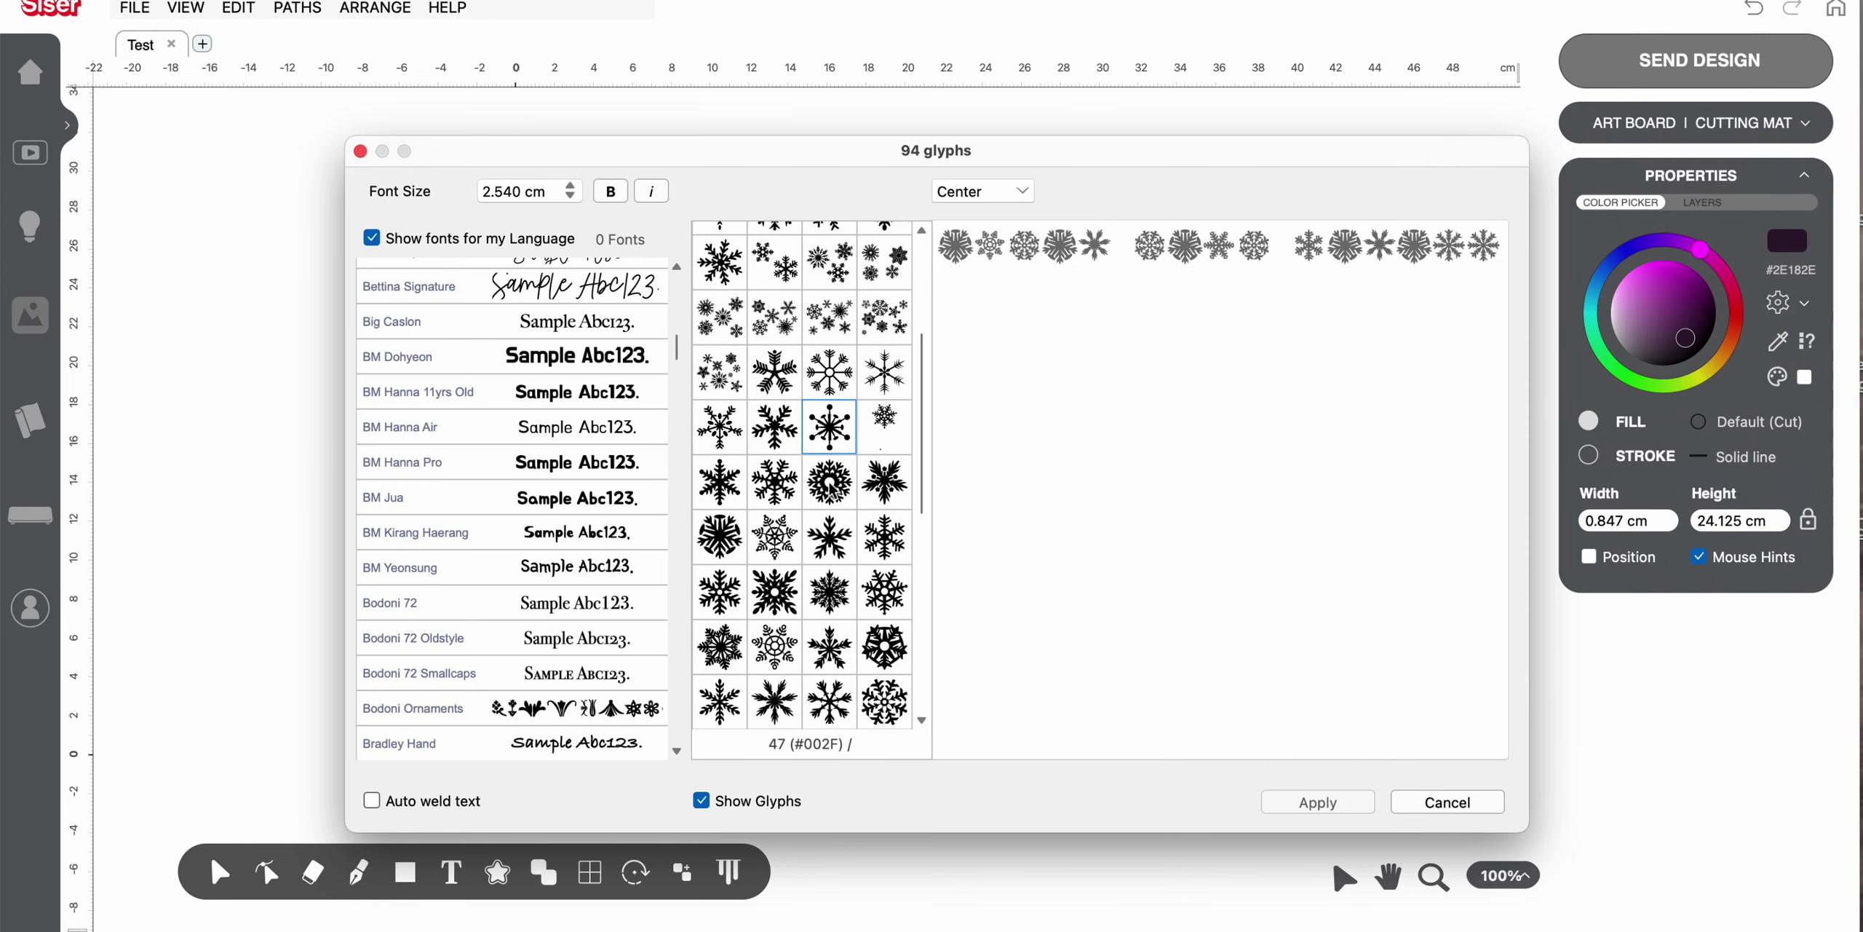
pyautogui.click(832, 438)
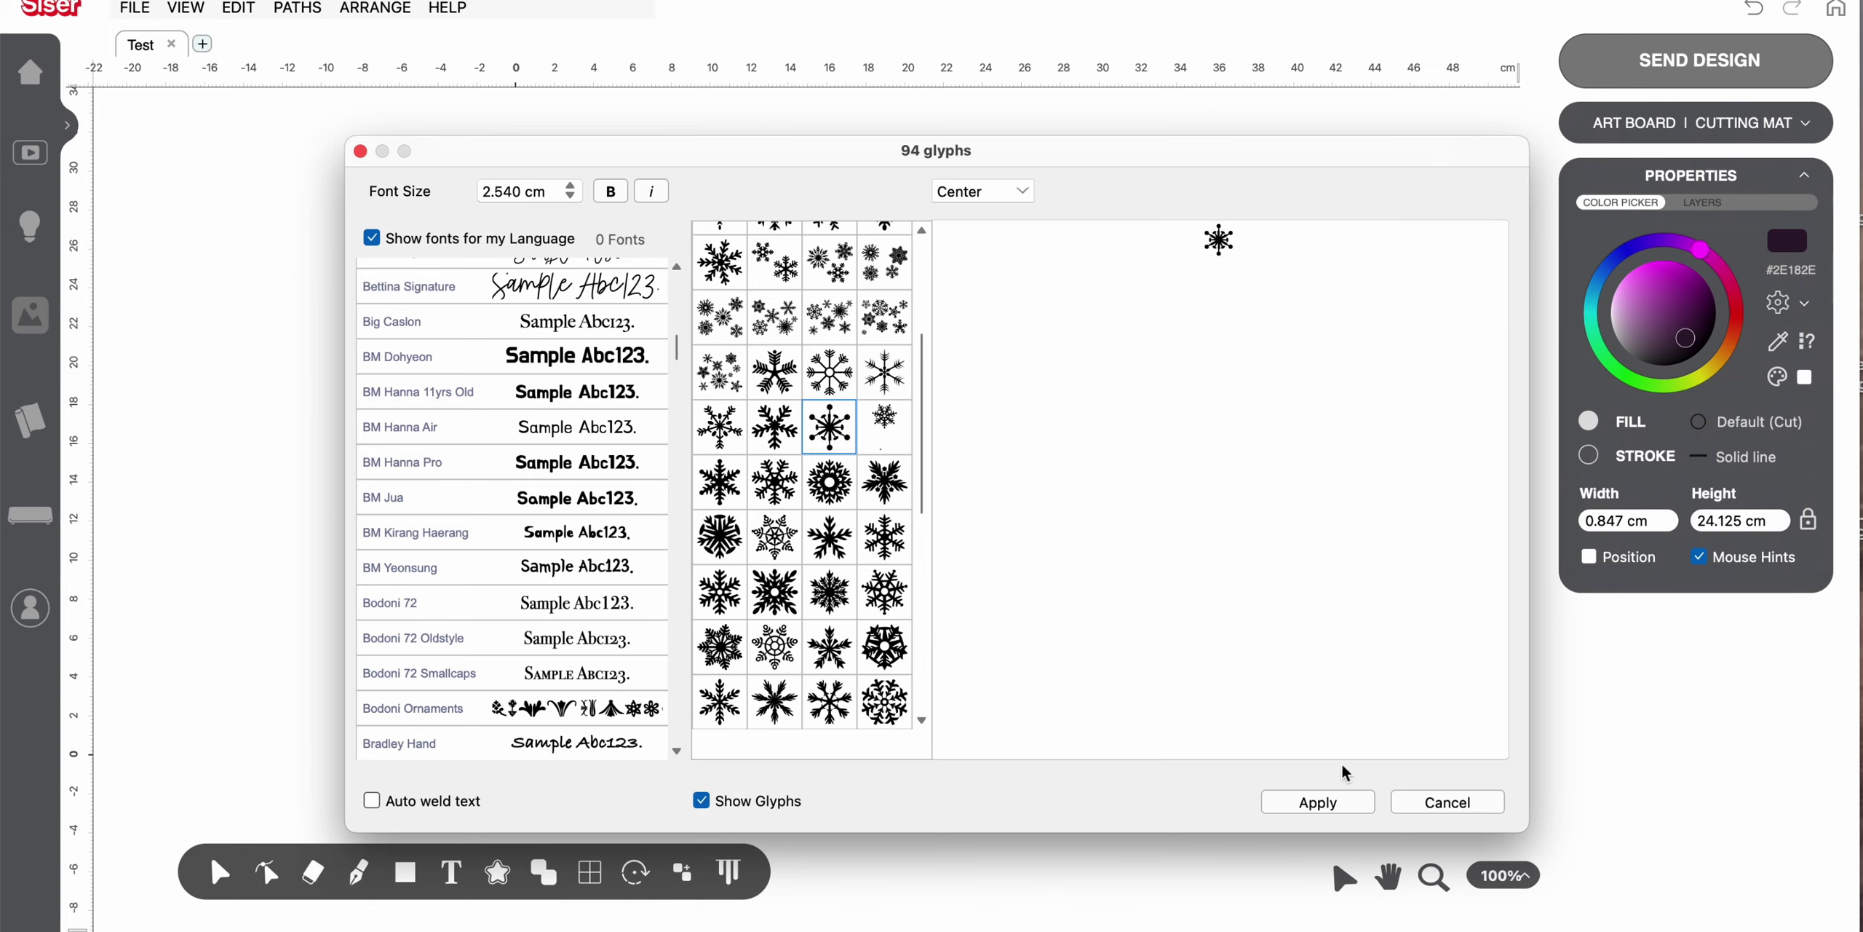
pyautogui.click(1317, 803)
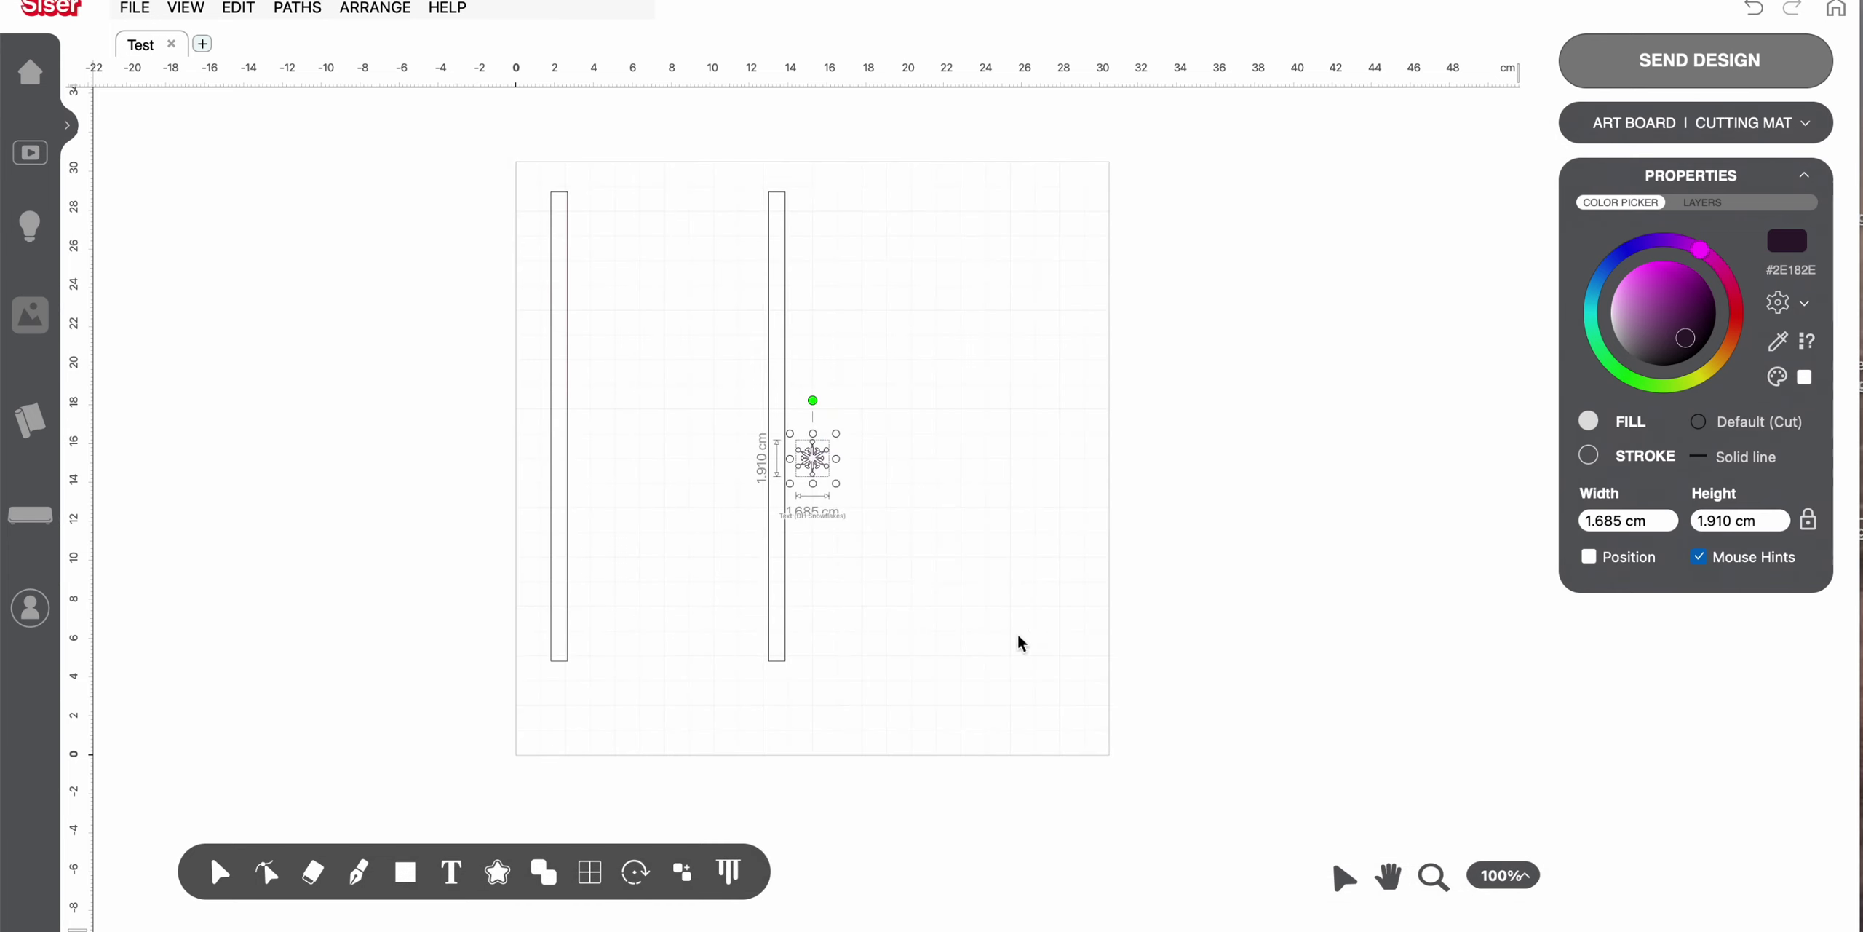
# Enlarge the snowflake to about 4.4 × 5 cm and place a pasted copy between the two rectangles near their upper ends
pyautogui.moveTo(836, 483); pyautogui.dragTo(905, 530)
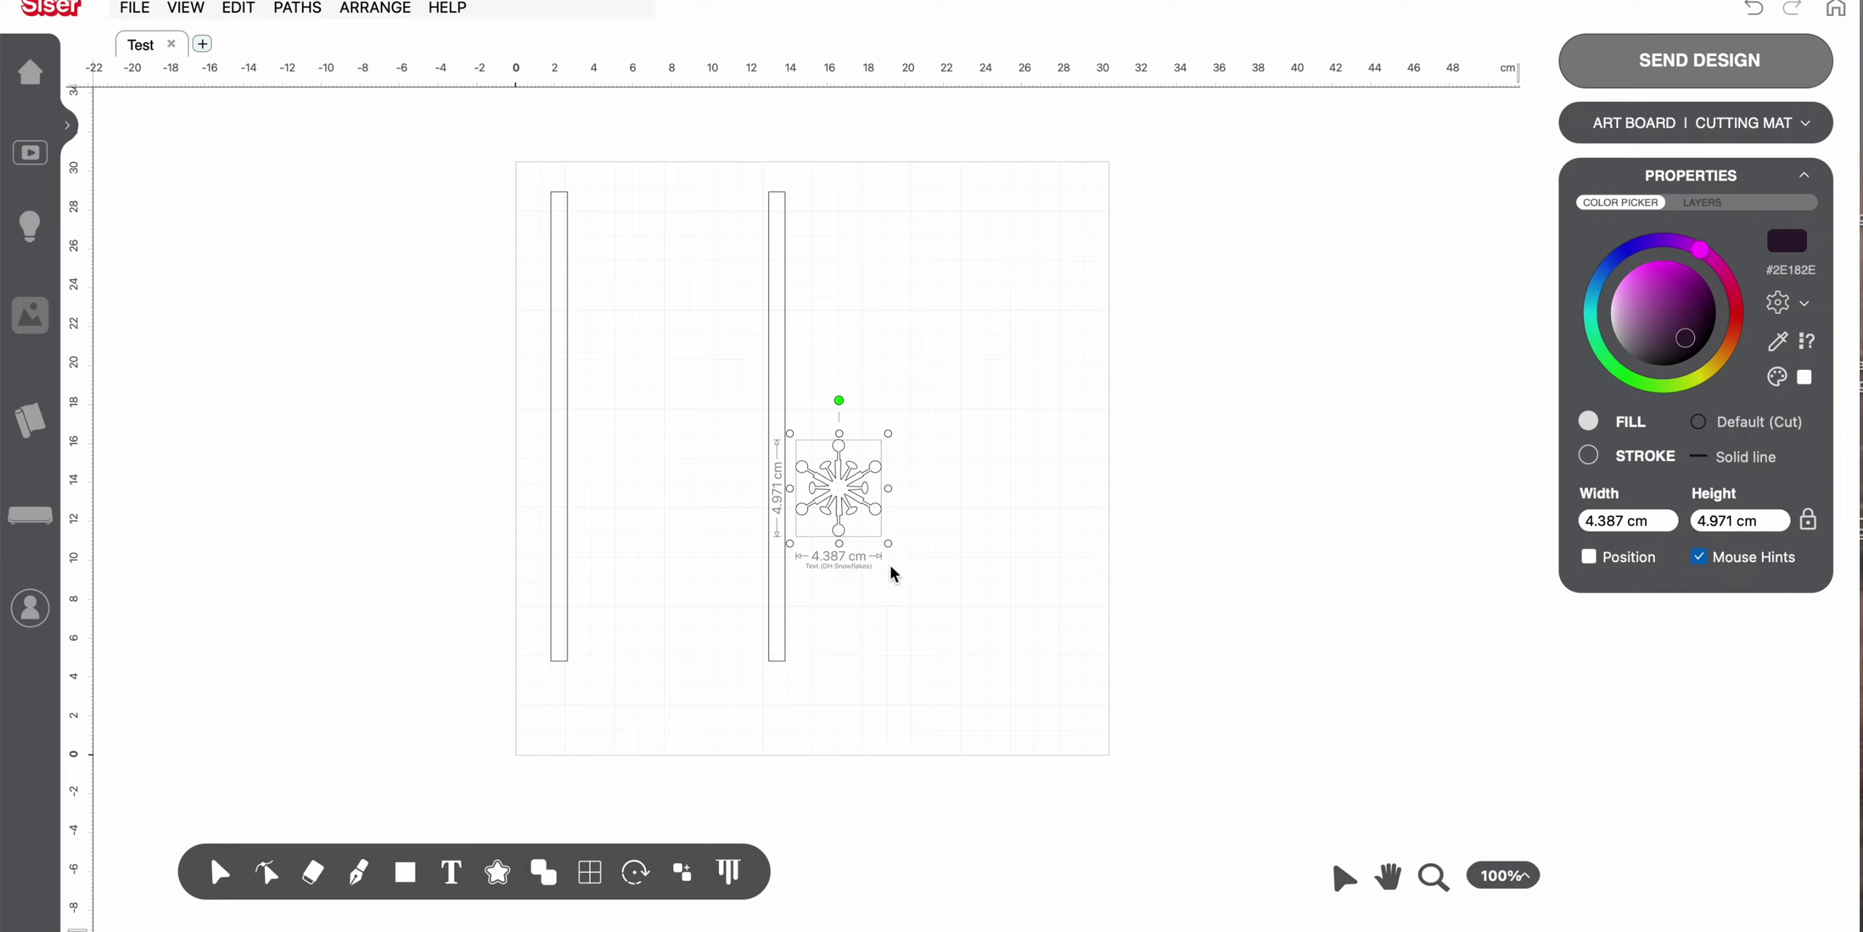
pyautogui.hotkey('ctrl', 'v')
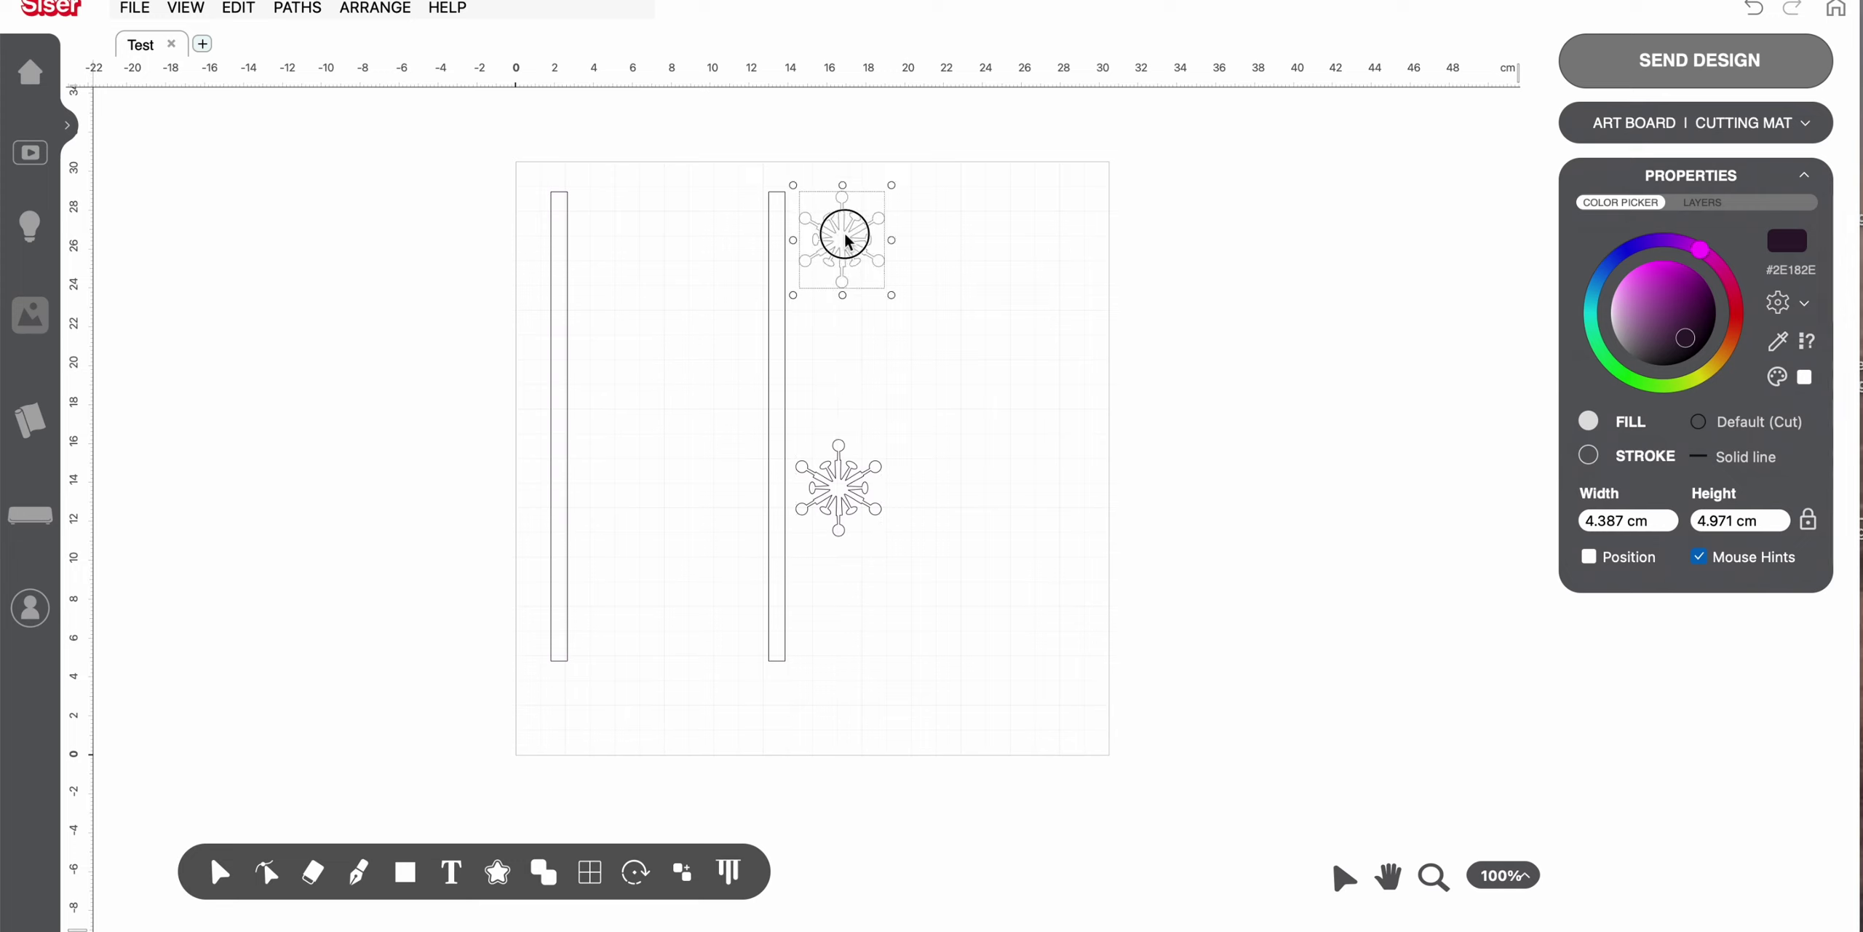
pyautogui.moveTo(845, 229); pyautogui.dragTo(665, 227)
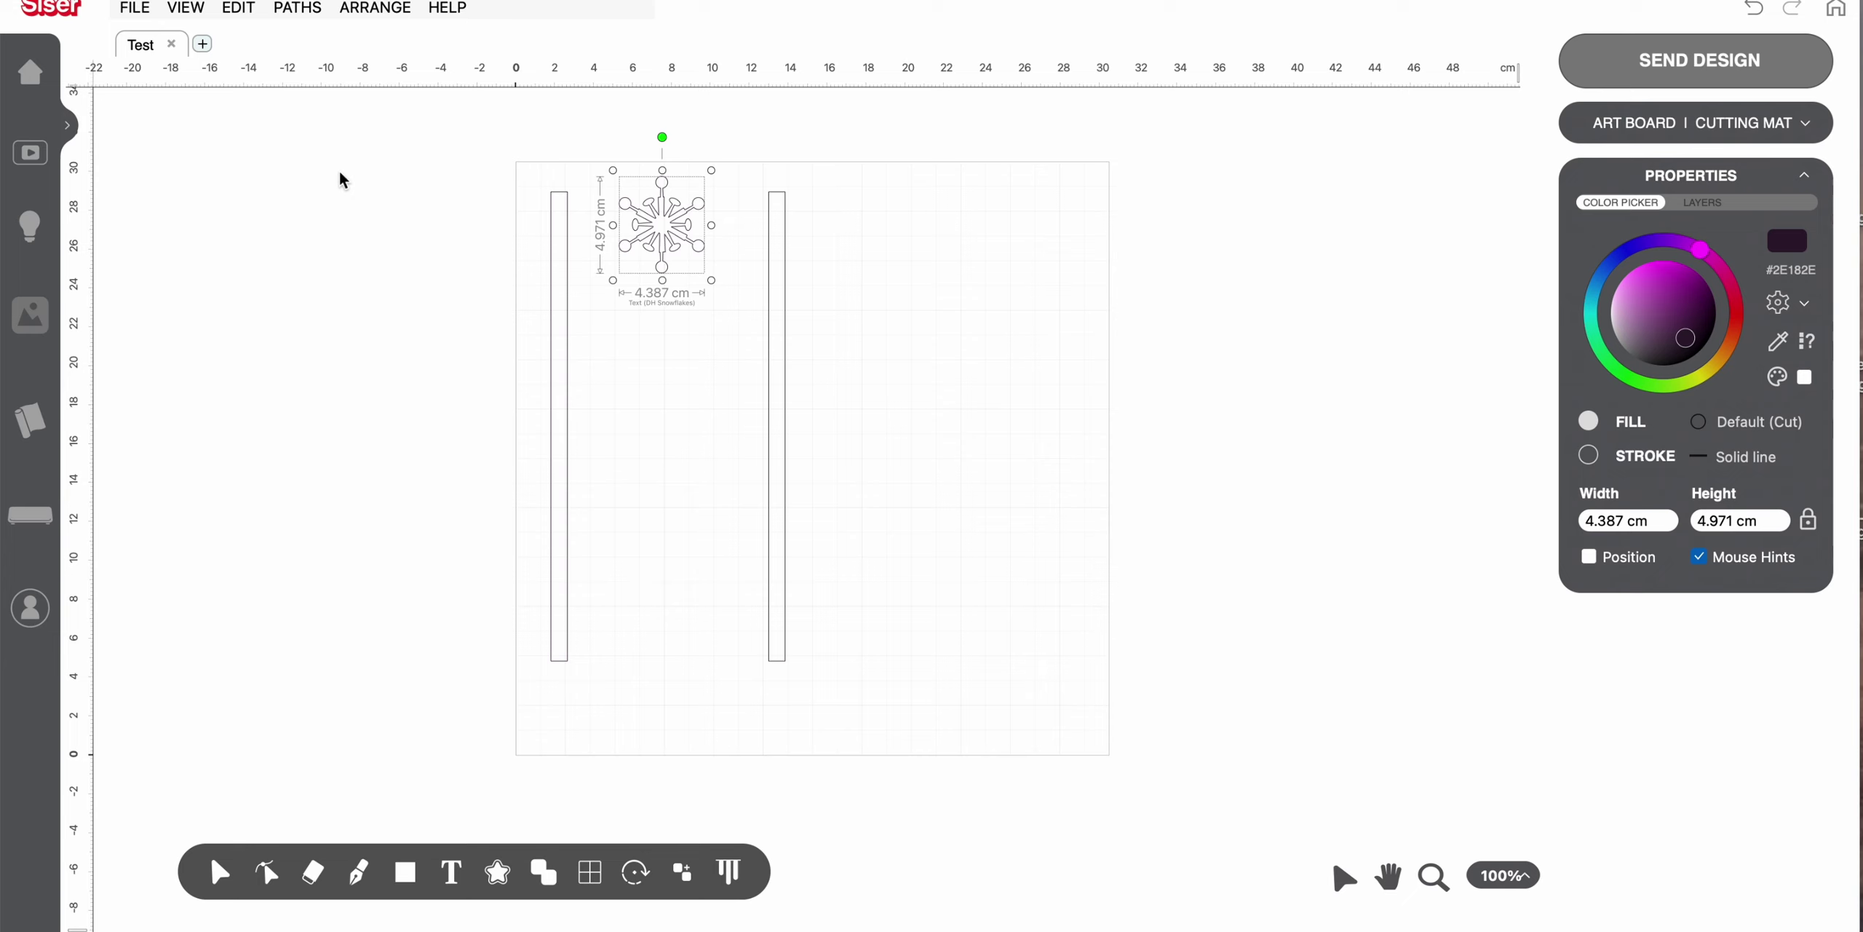
# Duplicate the snowflake as a tile array with a quantity of 1 horizontally and 5 vertically, with 0 cm vertical spacing
pyautogui.click(375, 8)
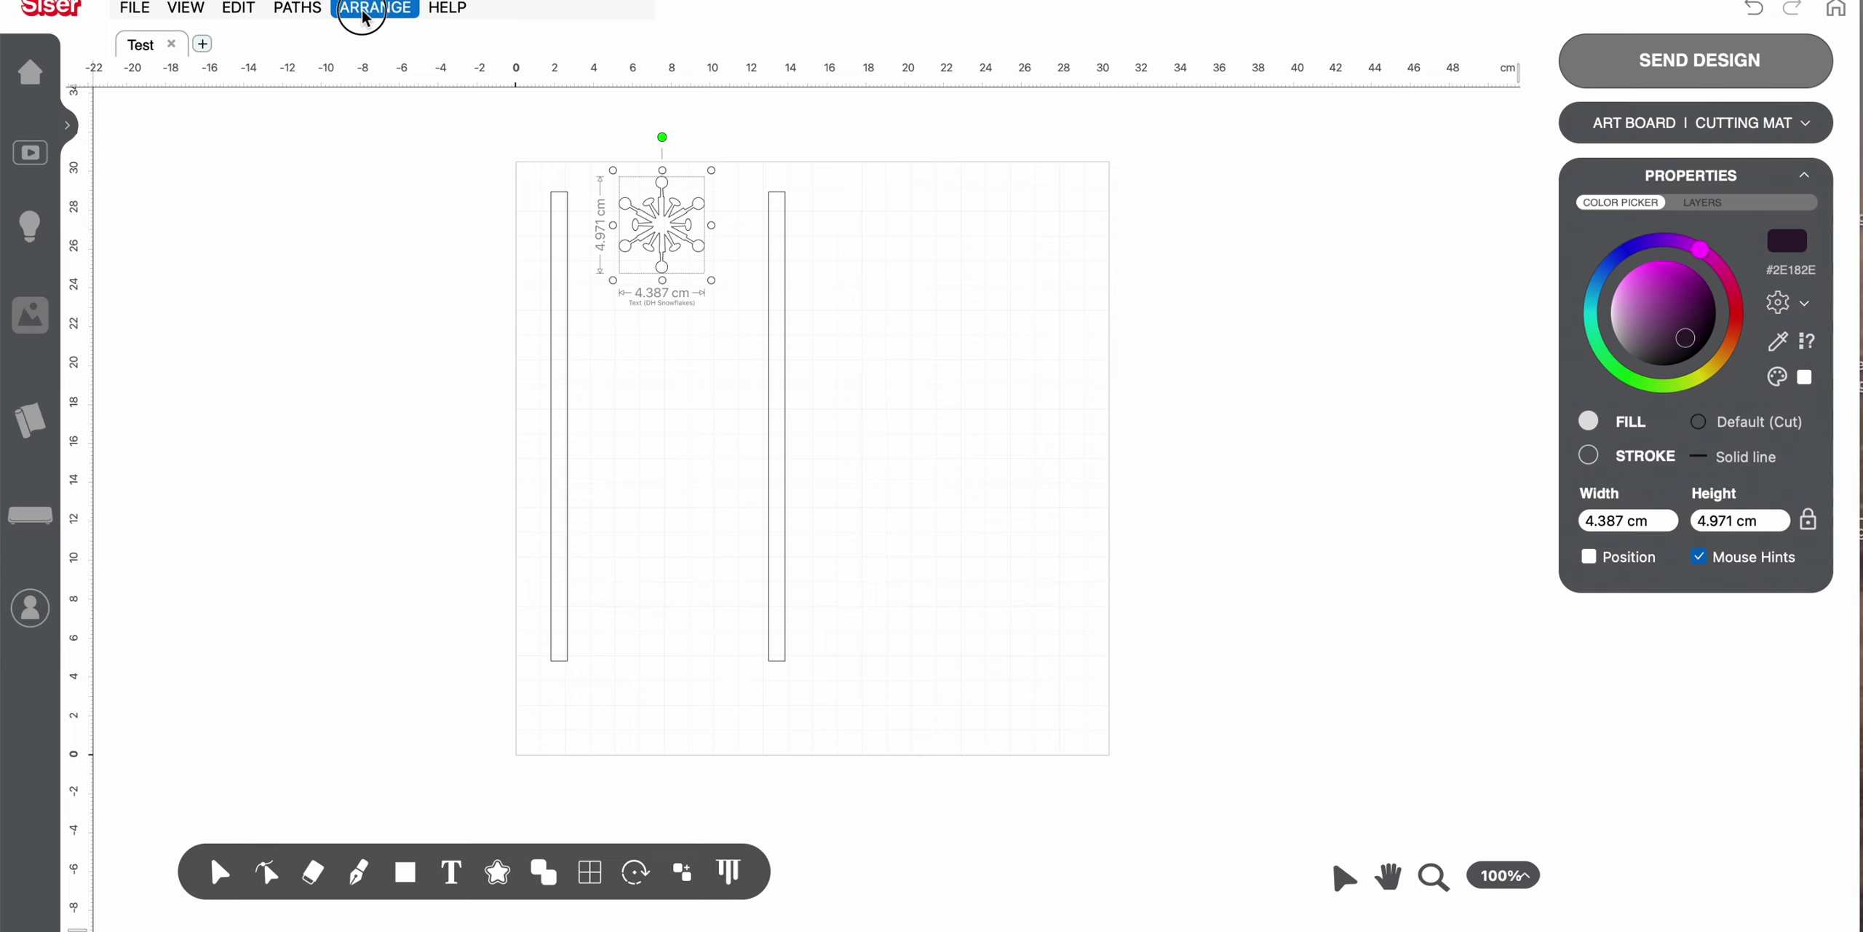
pyautogui.click(388, 296)
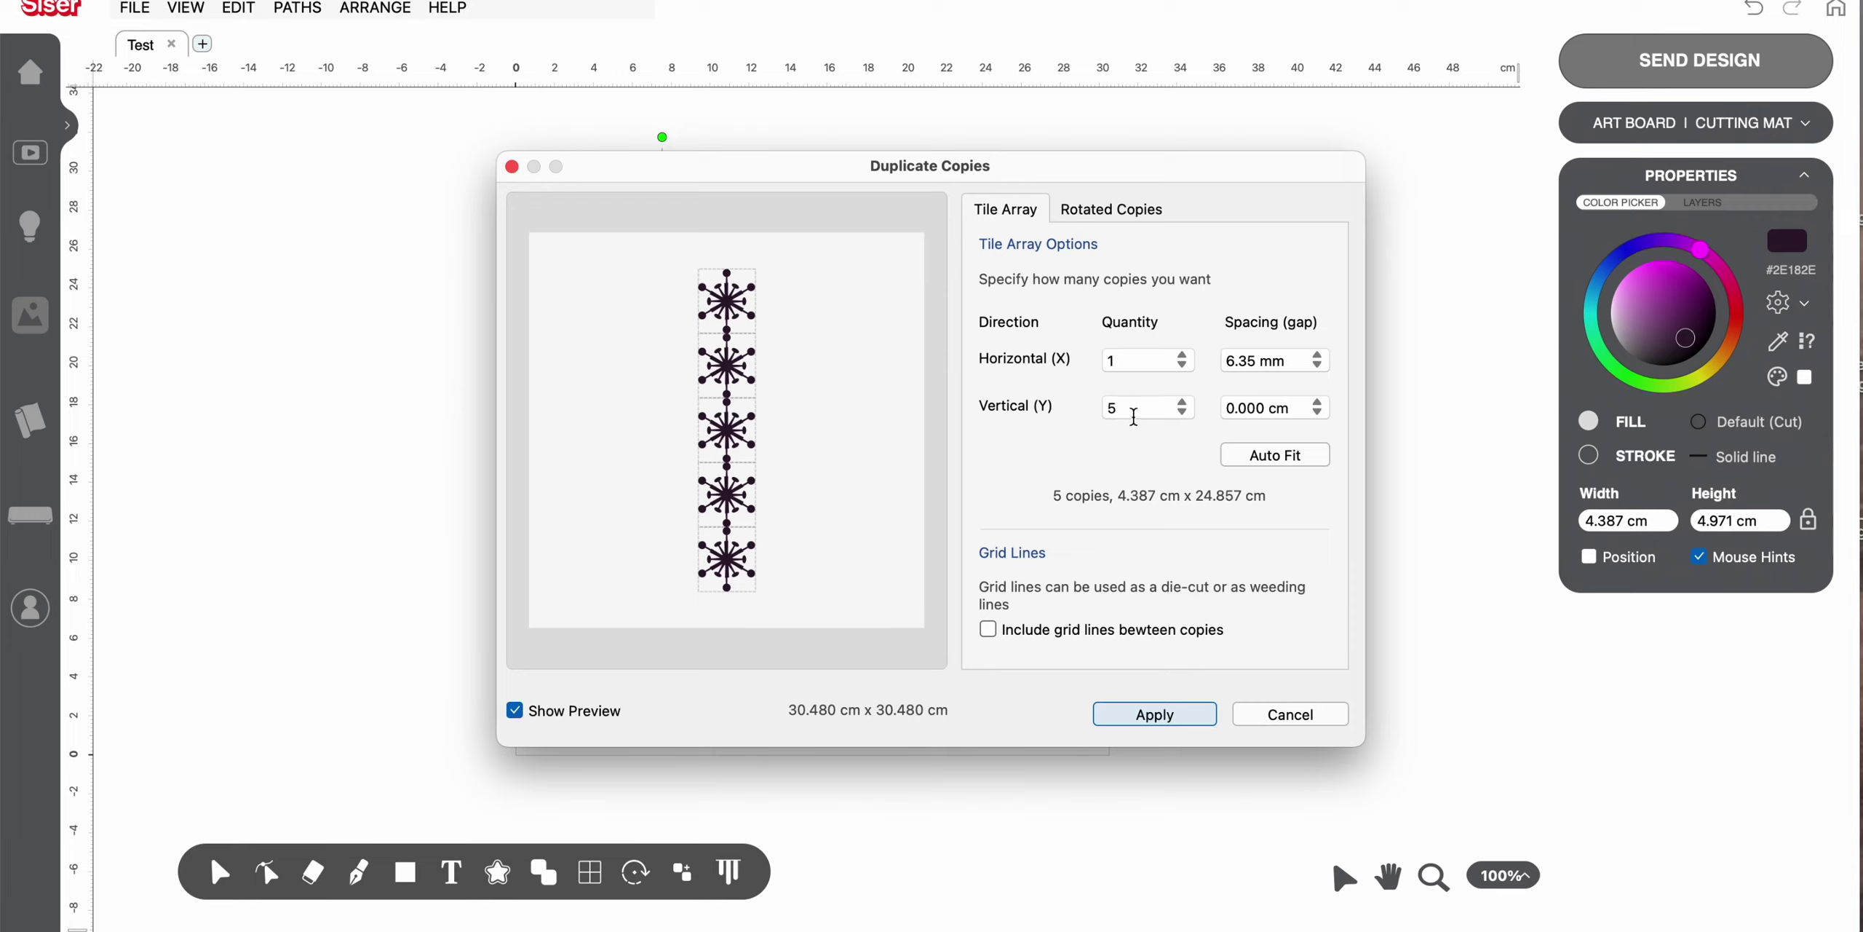
pyautogui.click(1159, 715)
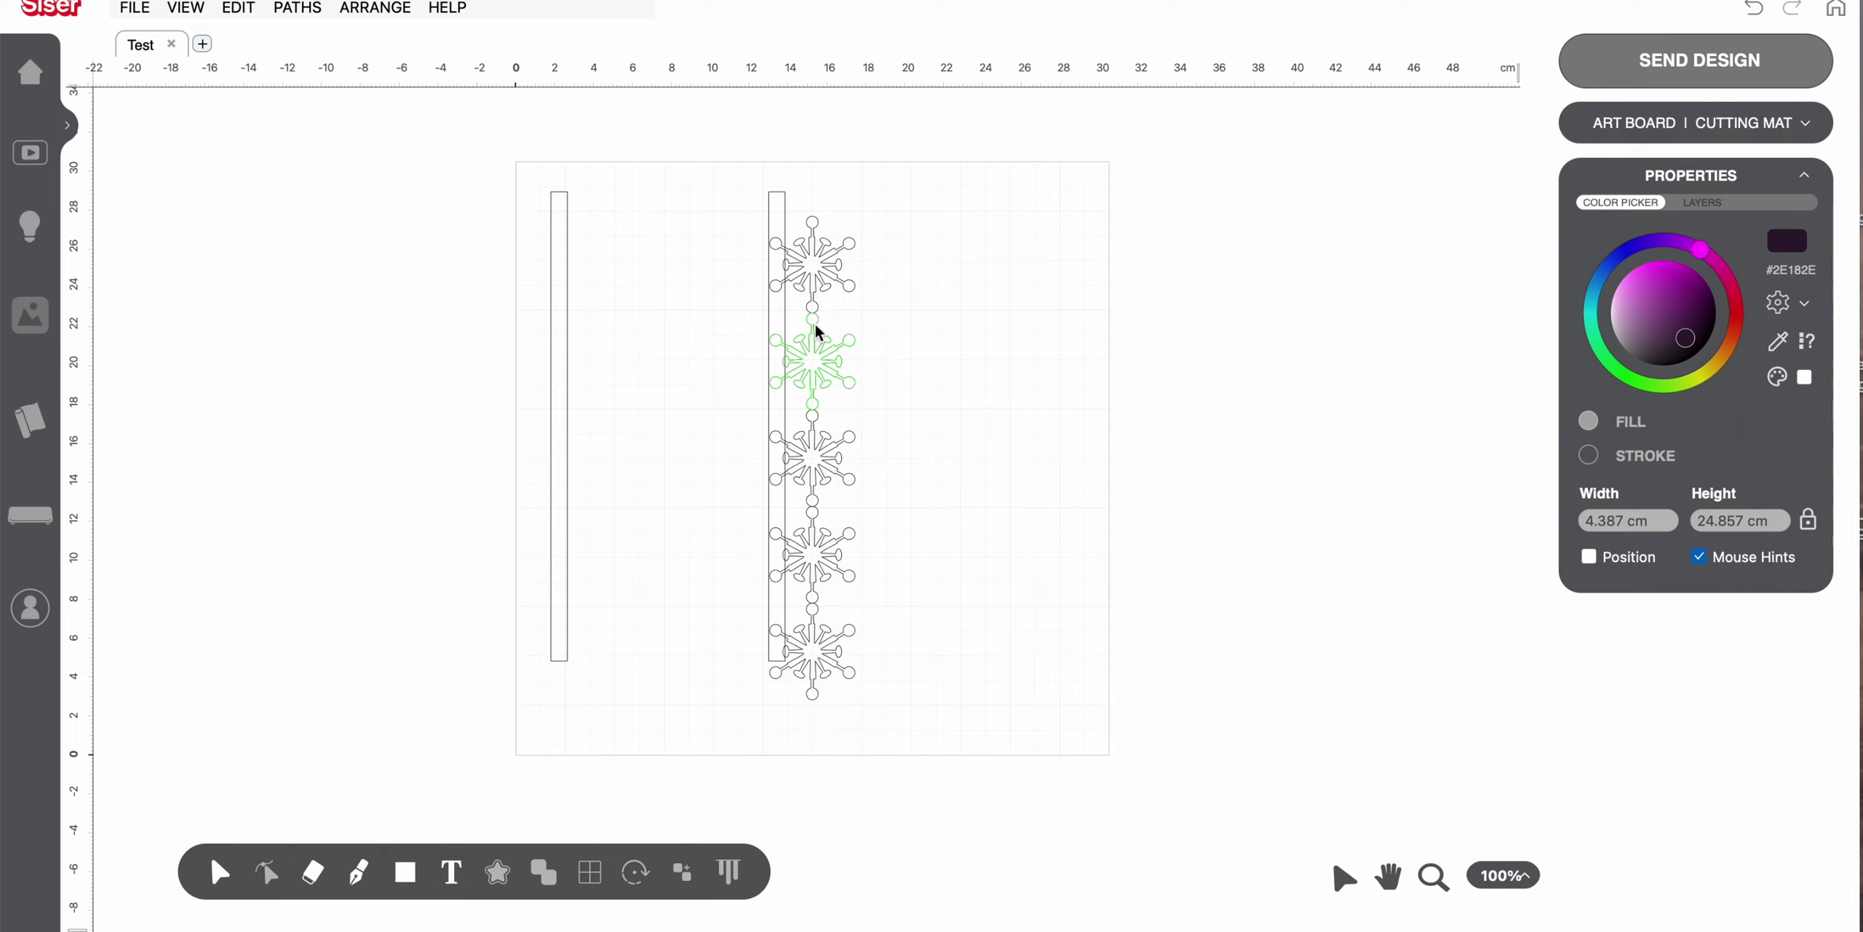
# Move all five snowflakes left together, centring the column between the two bars at about the 8 cm ruler mark
pyautogui.moveTo(845, 259); pyautogui.dragTo(842, 651)
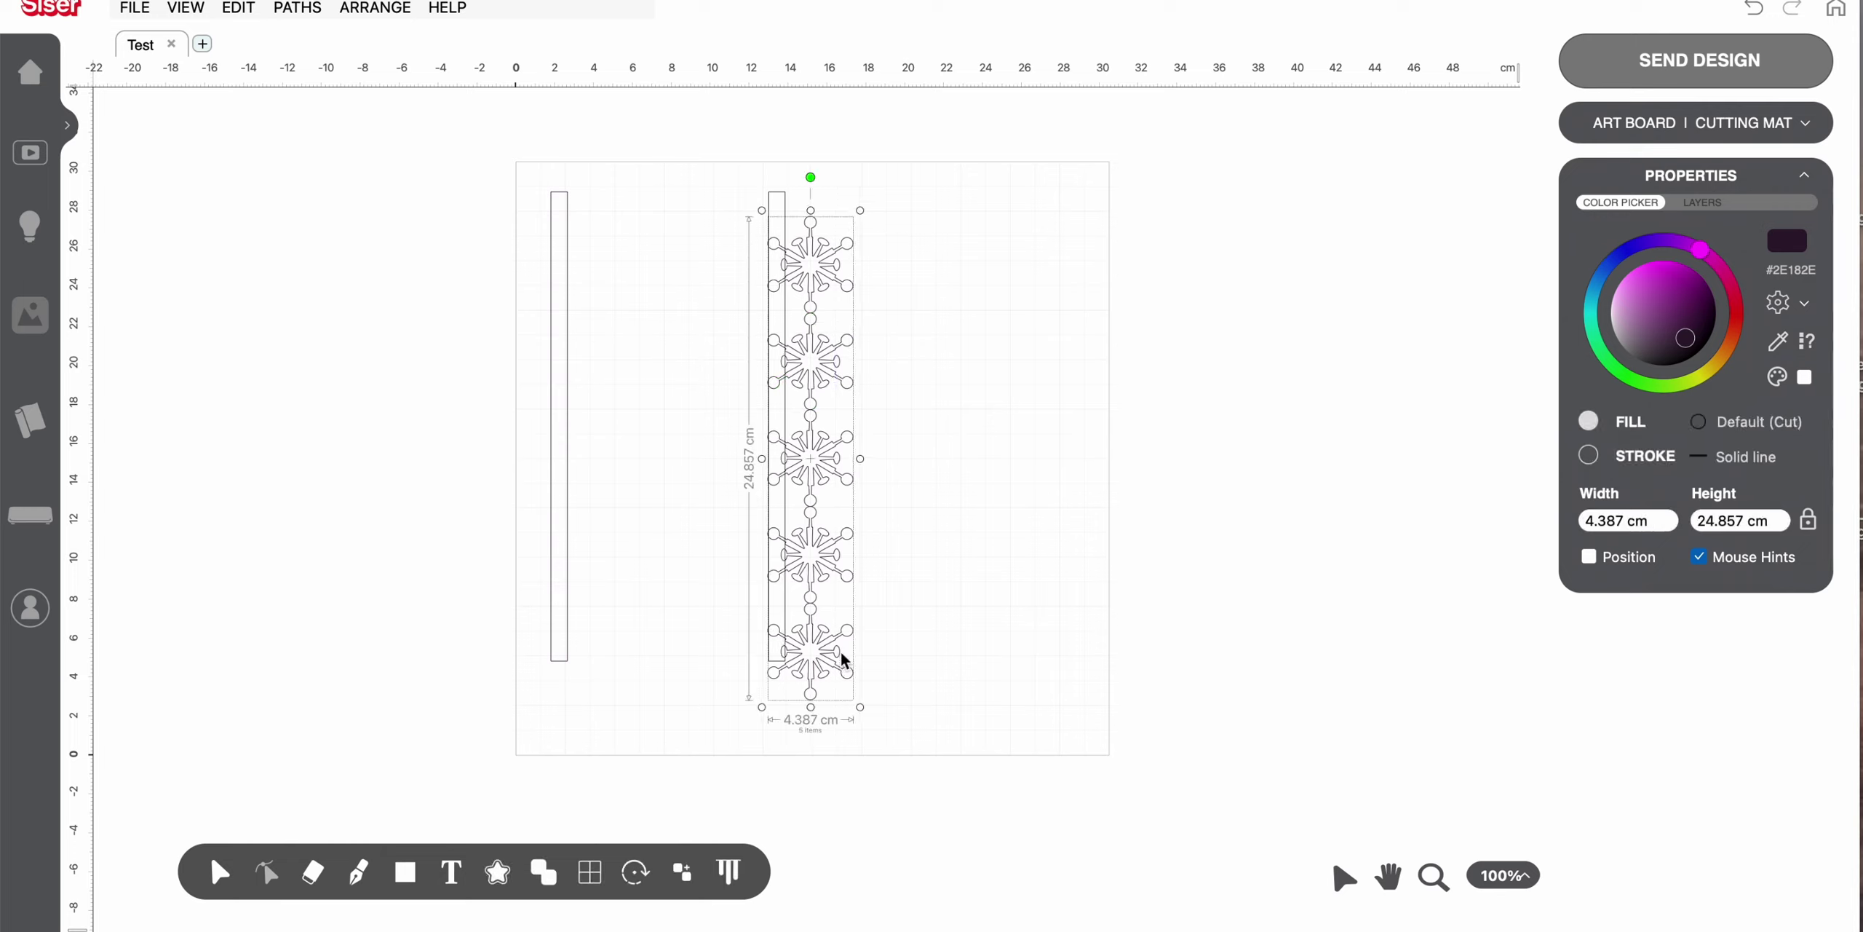
pyautogui.press('Left')
pyautogui.press('Left')
pyautogui.press('Left')
pyautogui.press('Left')
pyautogui.press('Left')
pyautogui.press('Left')
pyautogui.press('Left')
pyautogui.press('Left')
pyautogui.press('Left')
pyautogui.press('Left')
pyautogui.press('Left')
pyautogui.press('Left')
pyautogui.press('Left')
pyautogui.press('Left')
pyautogui.press('Left')
pyautogui.press('Left')
pyautogui.press('Left')
pyautogui.press('Left')
pyautogui.press('Left')
pyautogui.press('Left')
pyautogui.press('Left')
pyautogui.press('Left')
pyautogui.press('Left')
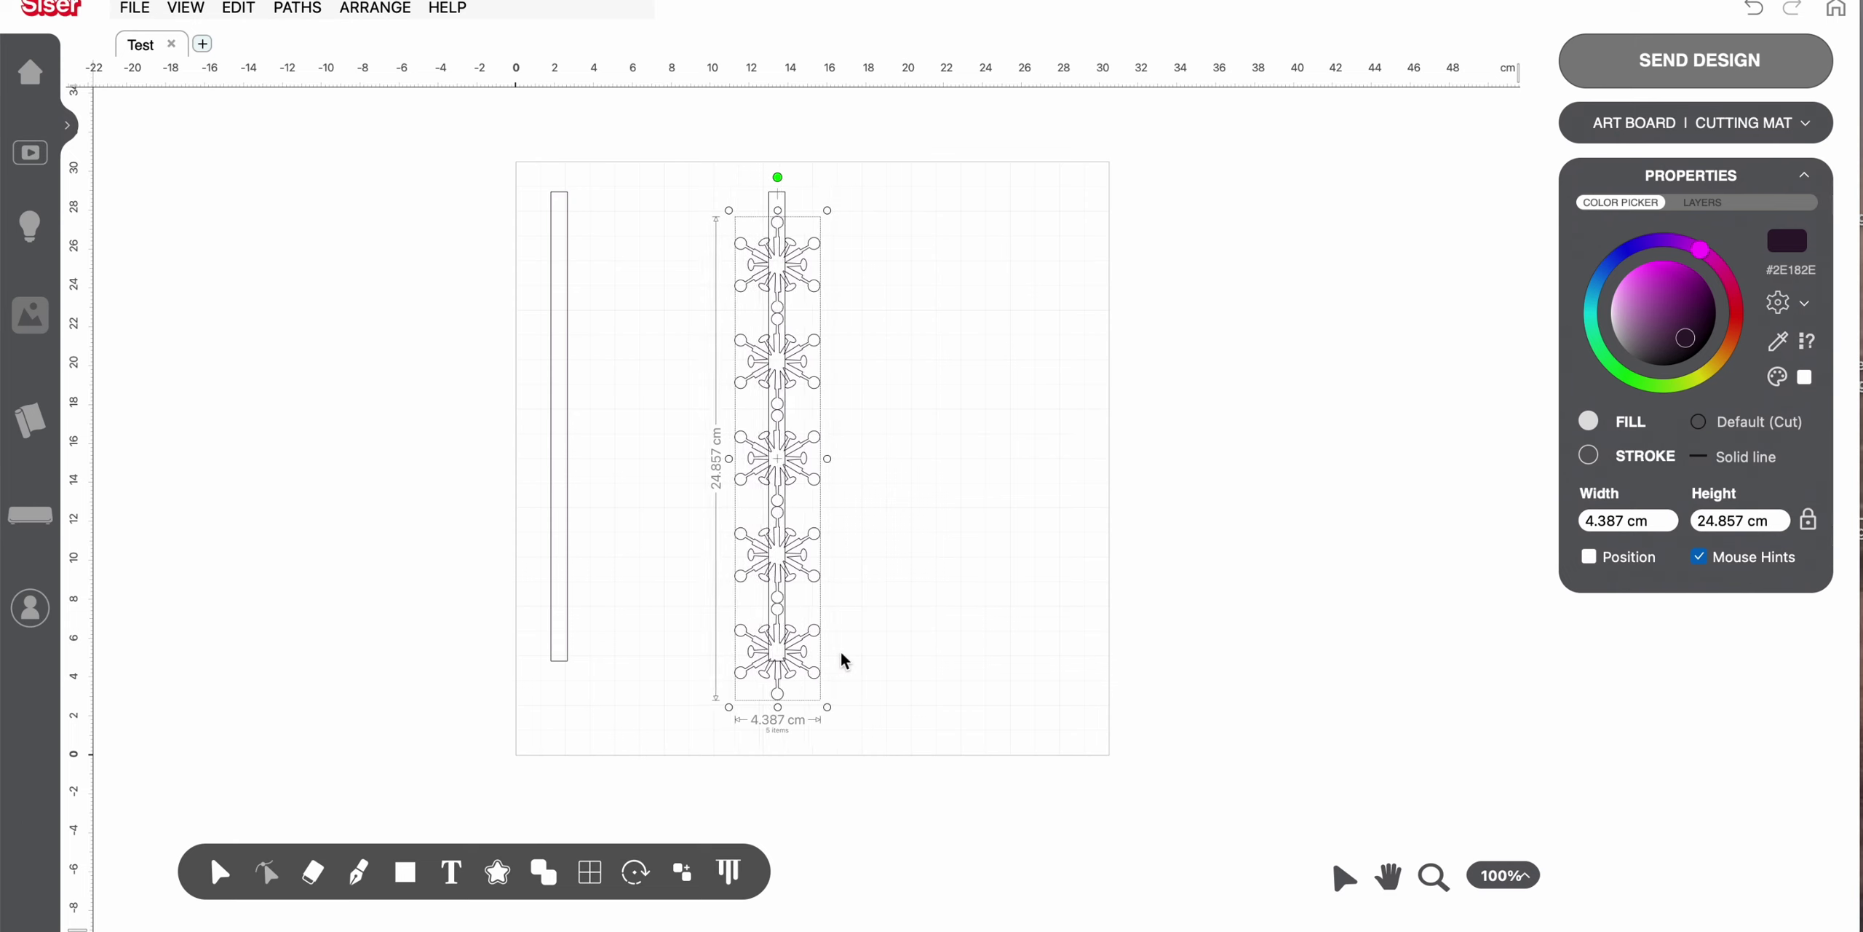
pyautogui.press('Escape')
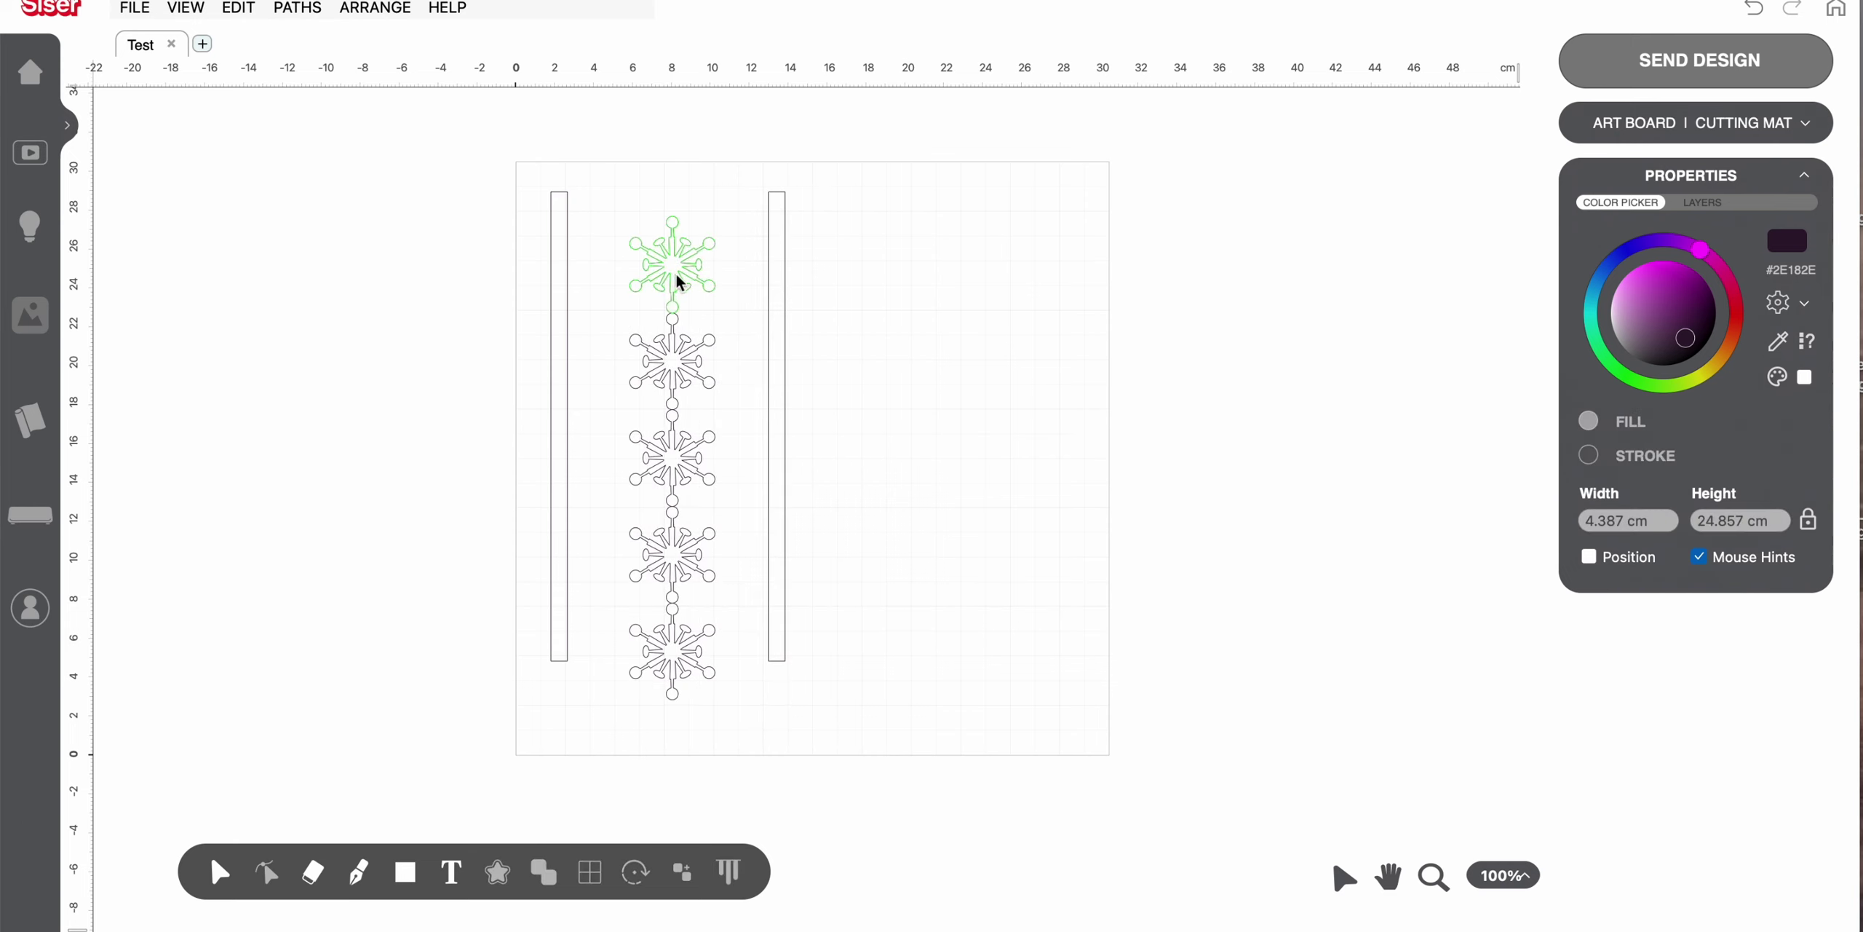
# Nudge the second snowflake up one increment and the third up two so their end circles overlap the snowflakes above
pyautogui.click(675, 271)
pyautogui.click(682, 364)
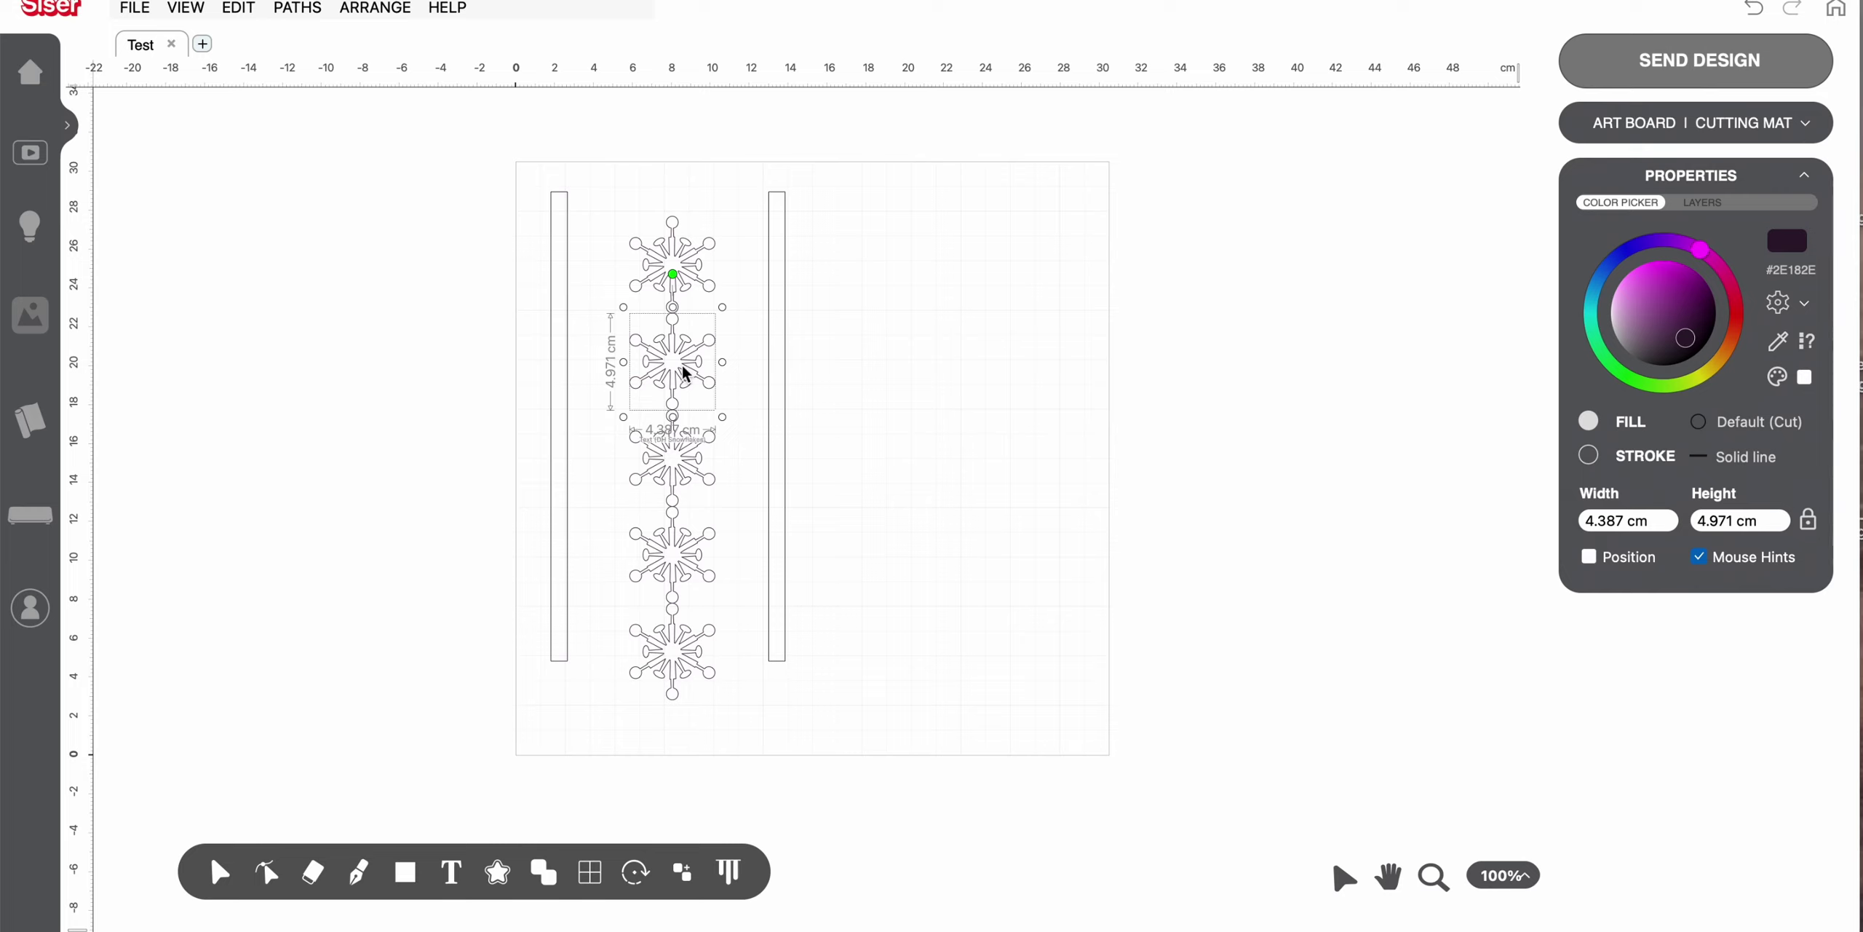
pyautogui.press('Up')
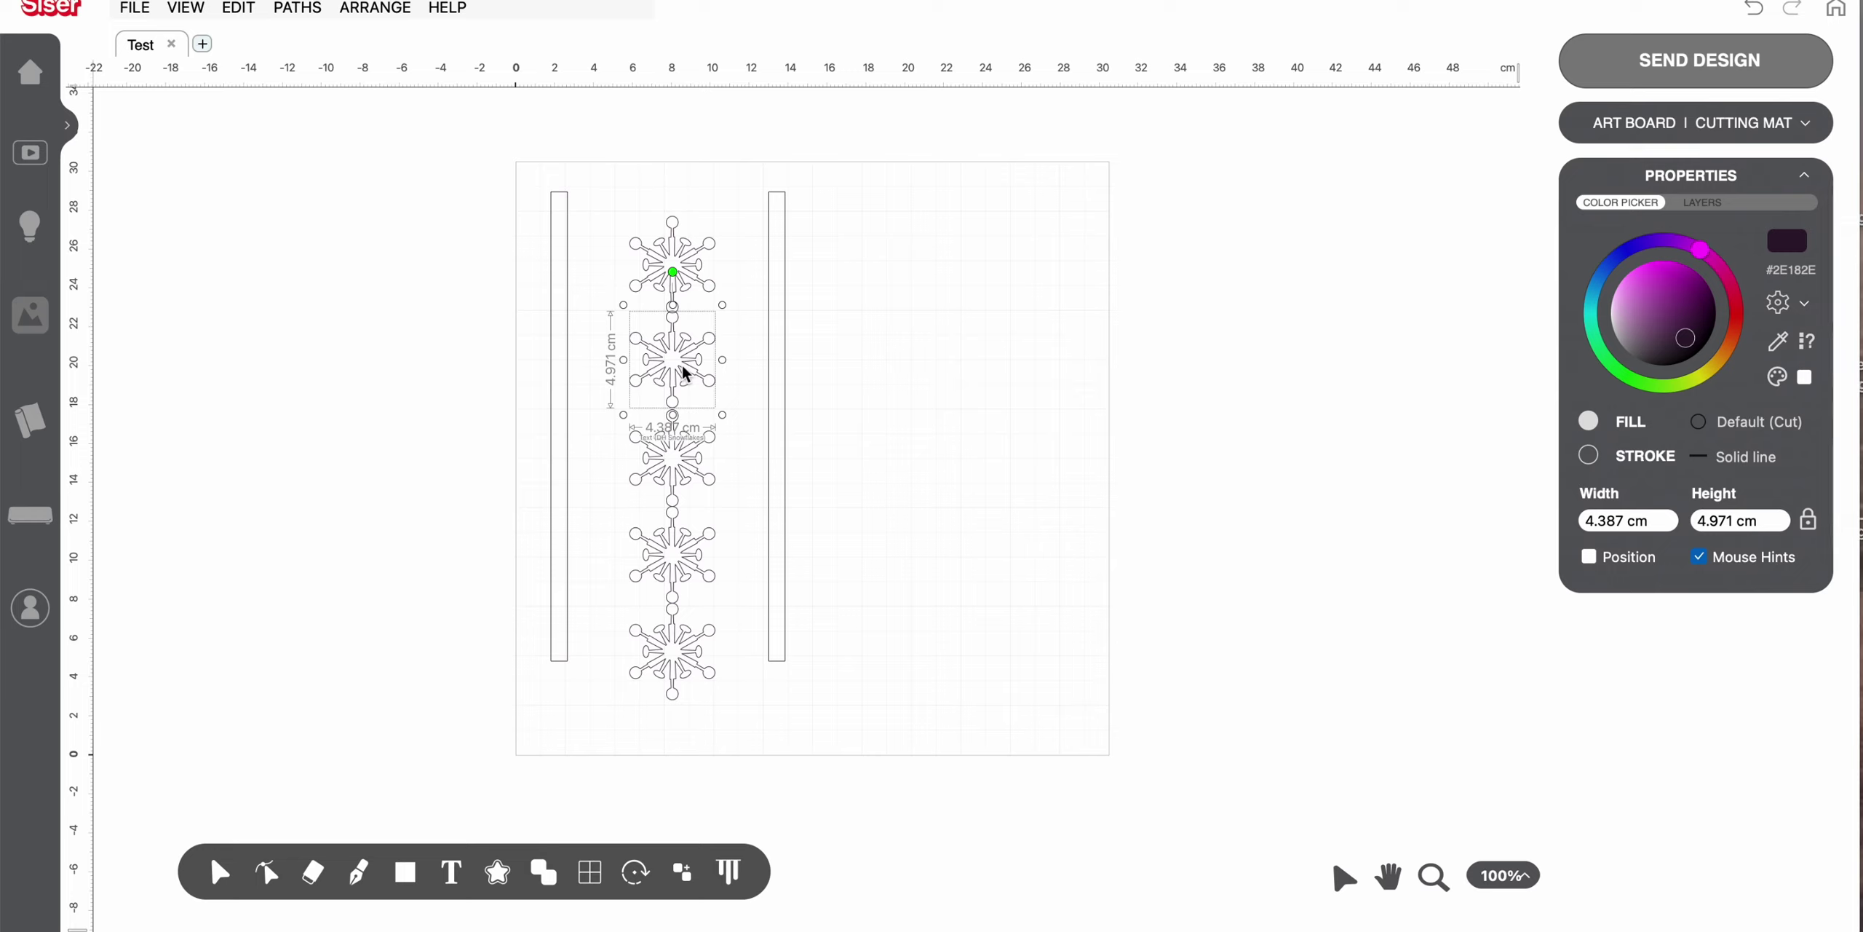
pyautogui.click(678, 472)
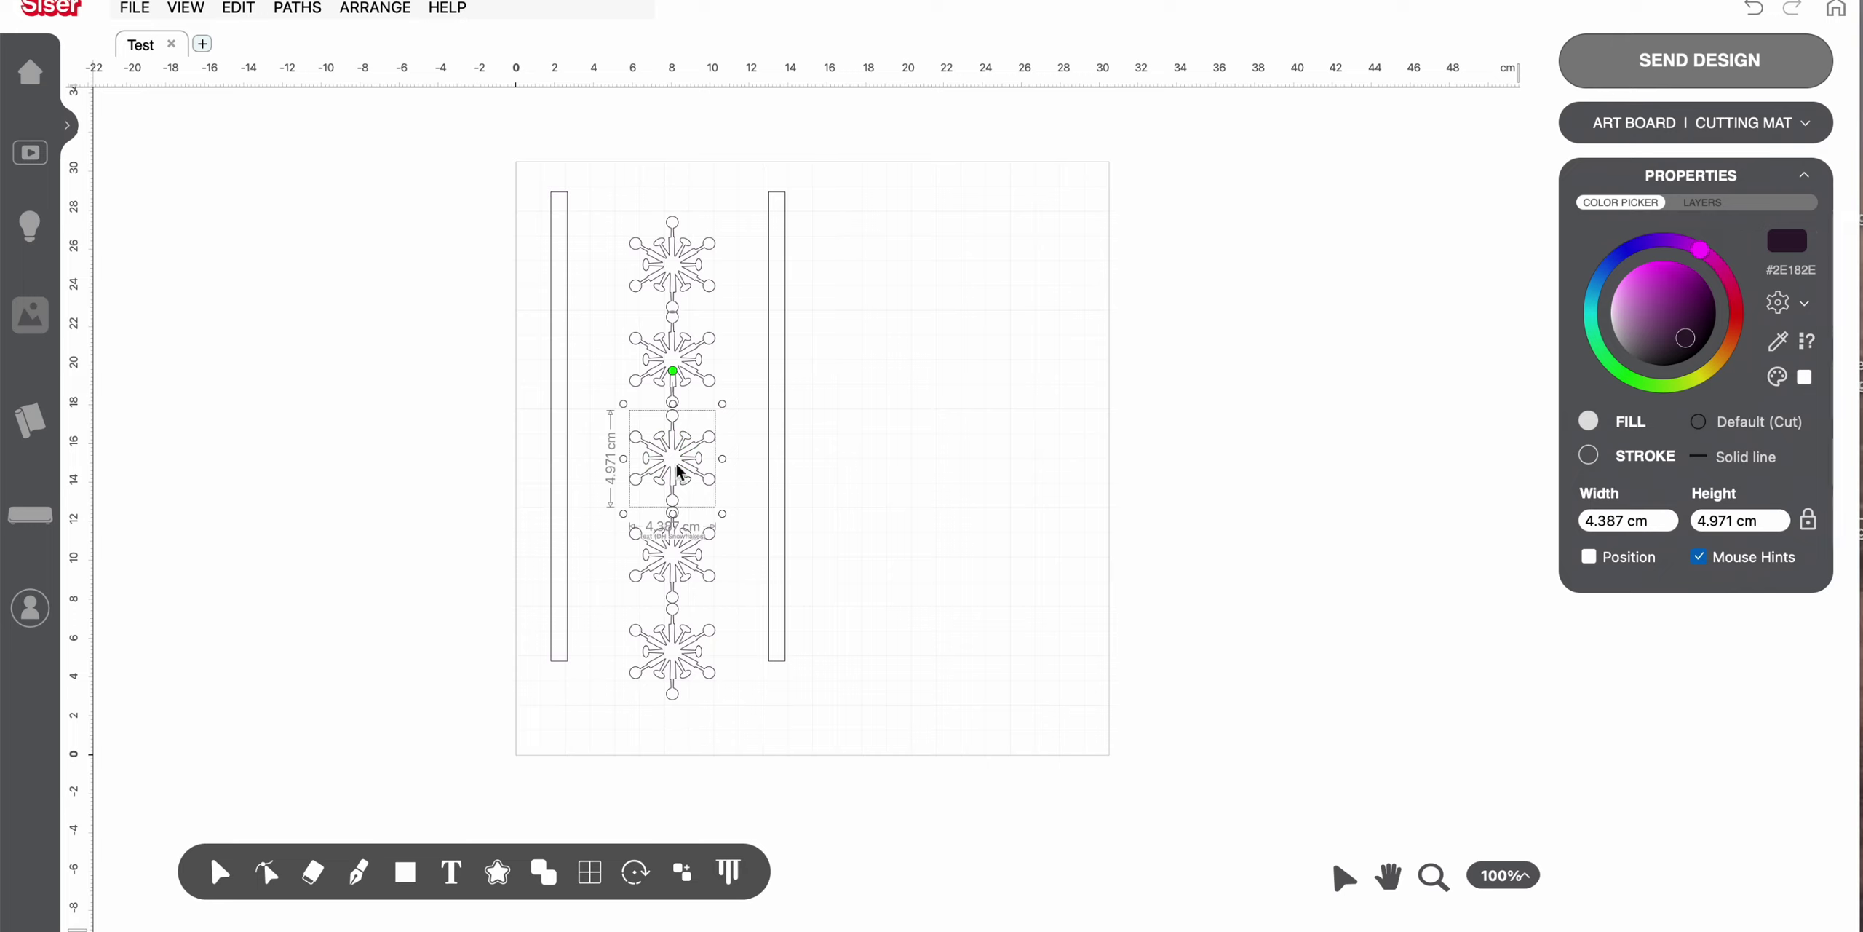
pyautogui.press('Up')
pyautogui.press('Up')
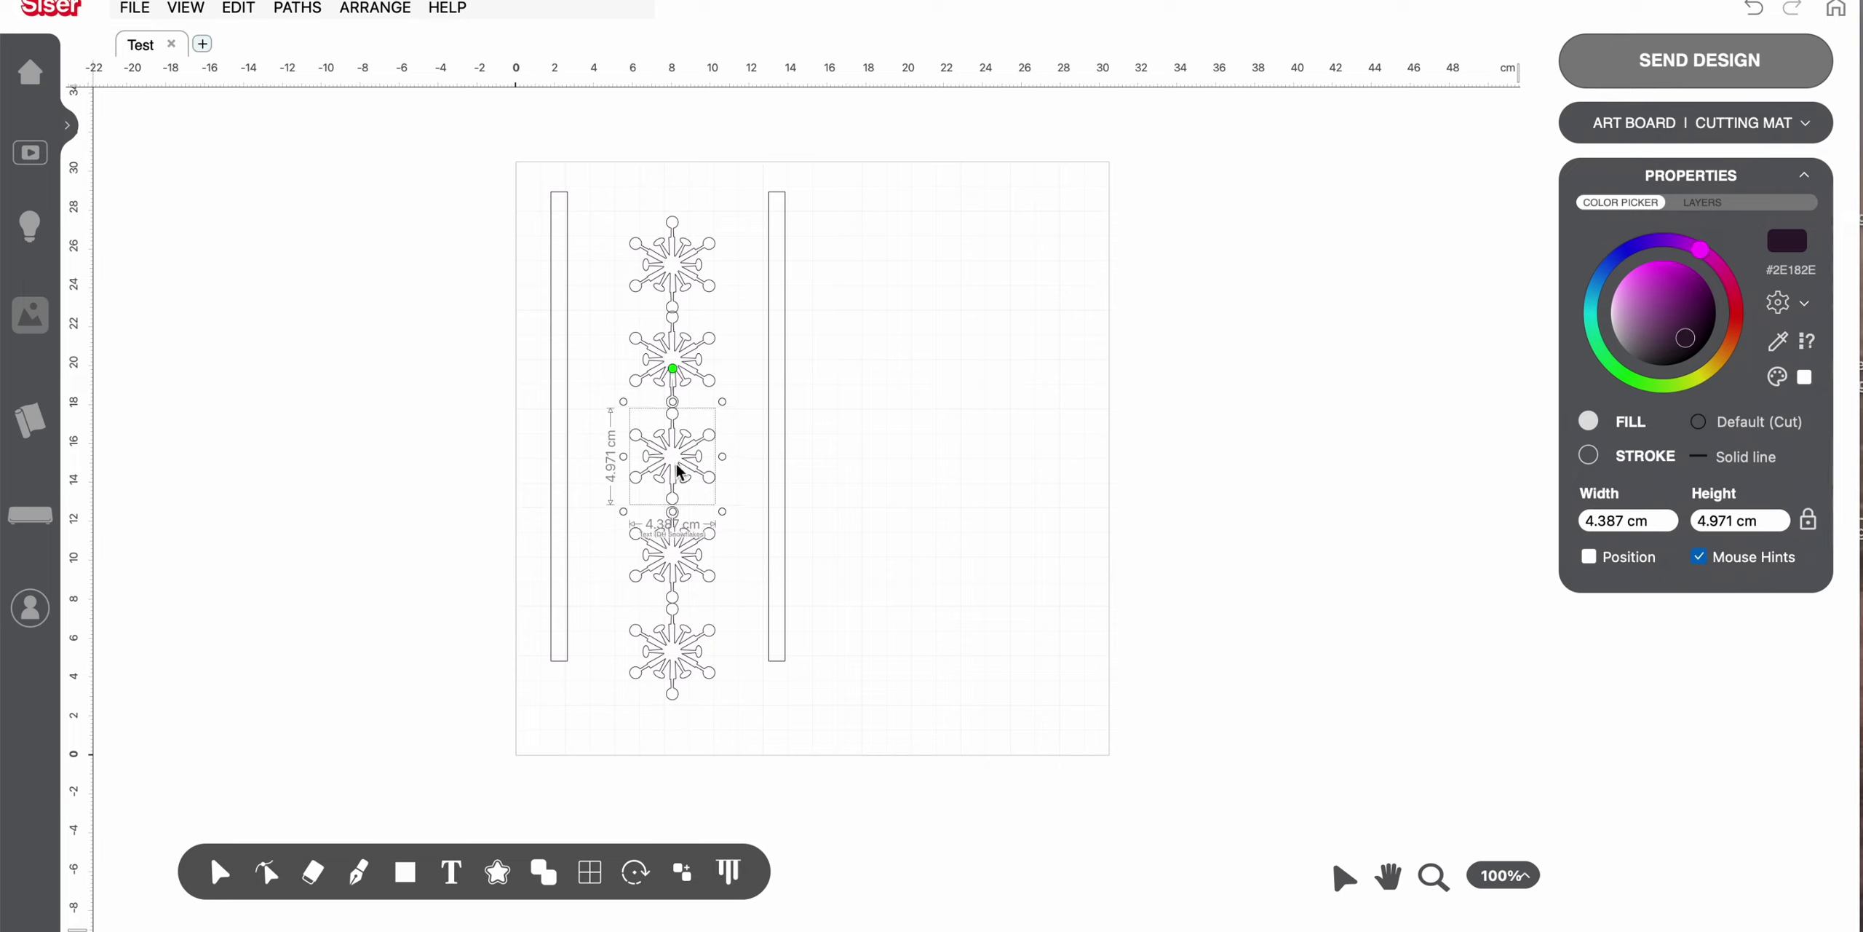
# Nudge the fourth snowflake up three increments and the fifth up four so they overlap the snowflakes above them
pyautogui.click(690, 571)
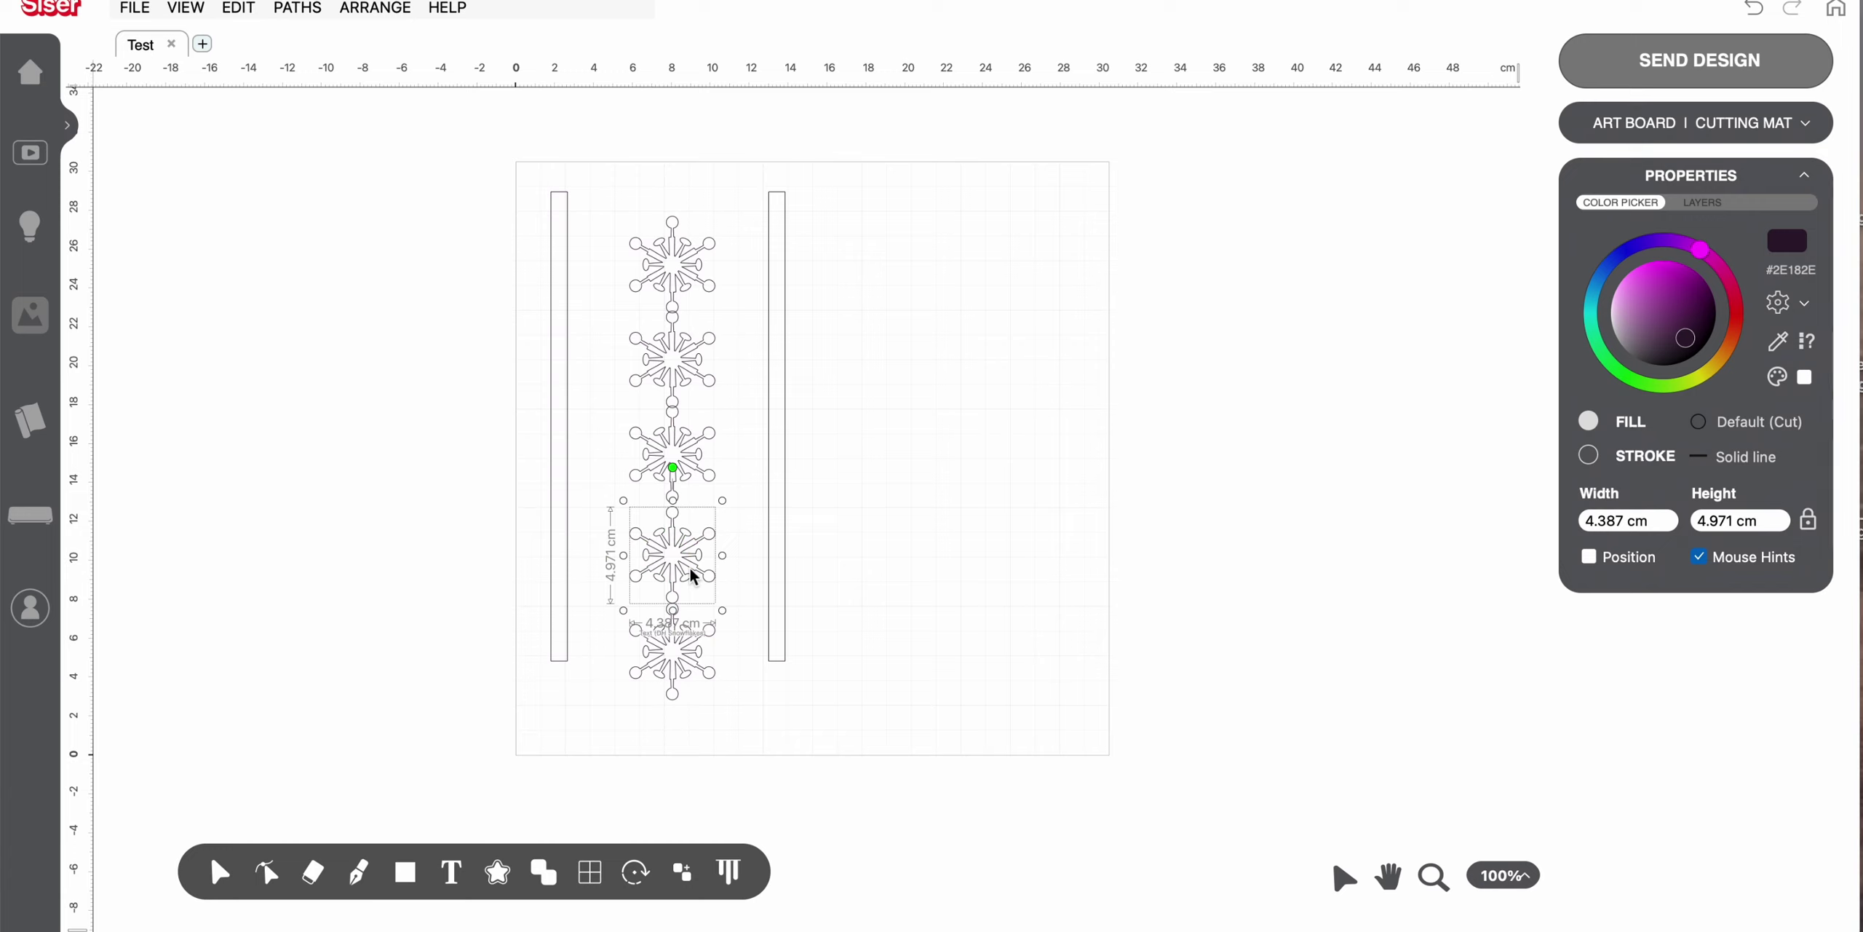
pyautogui.press('Up')
pyautogui.press('Up')
pyautogui.press('Up')
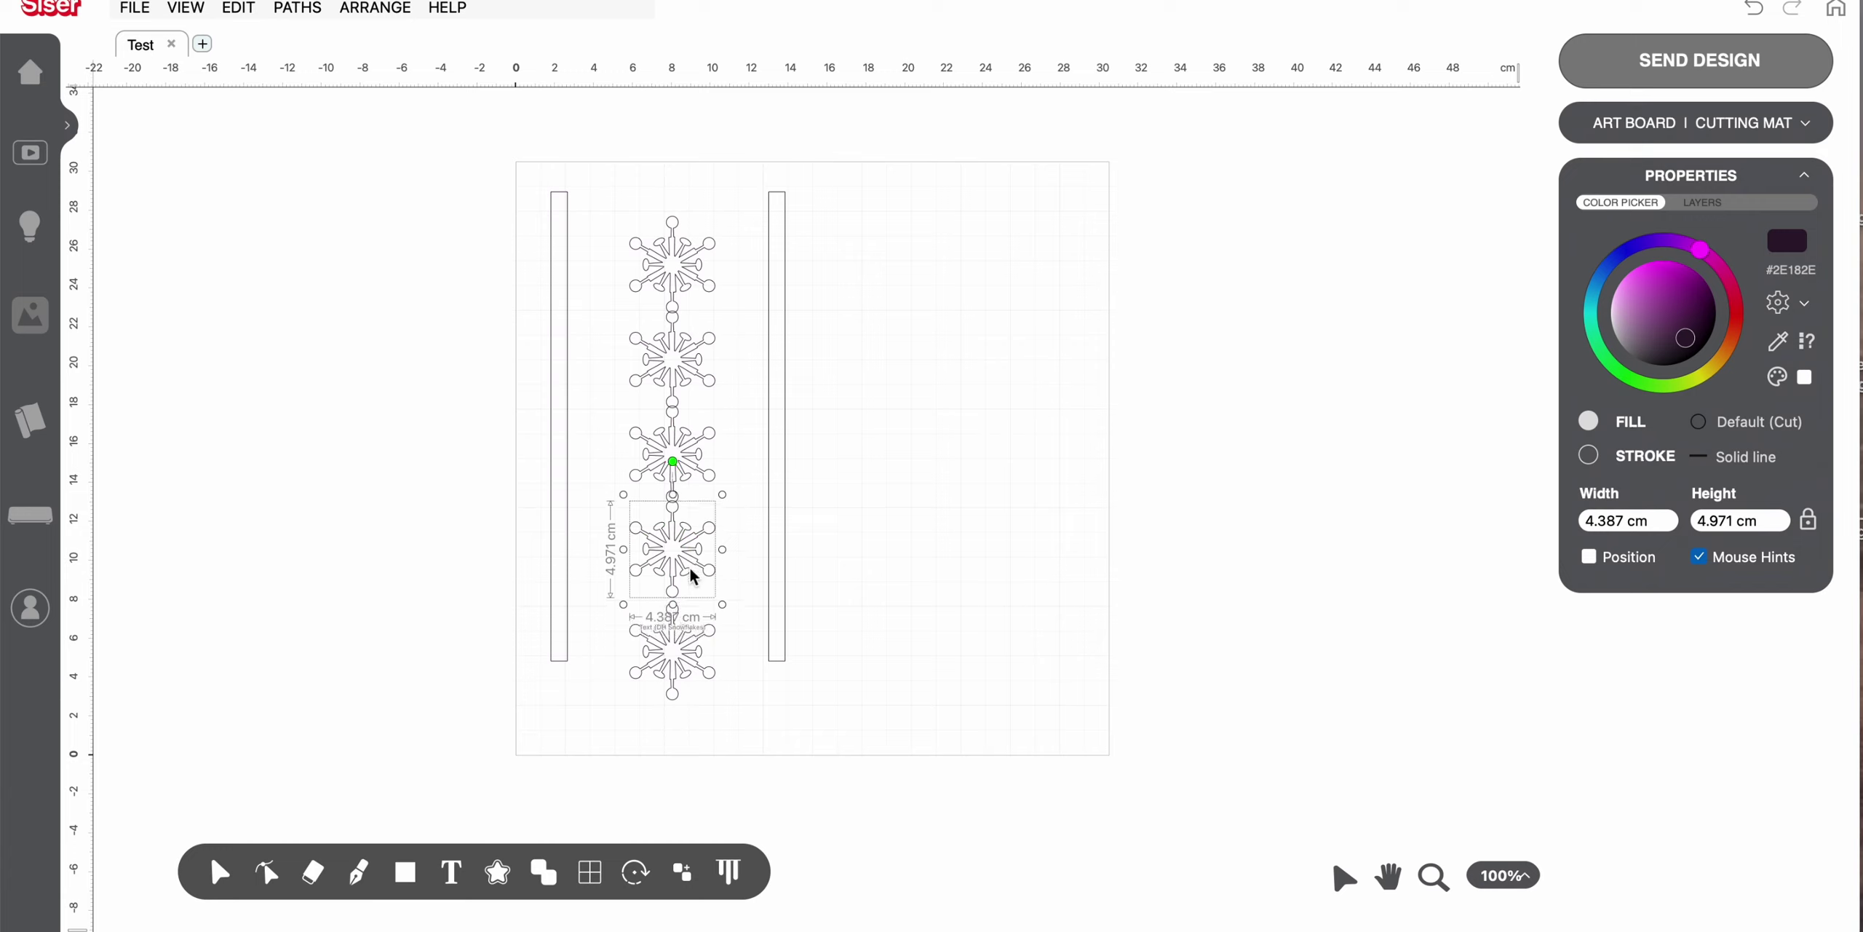
pyautogui.click(681, 652)
pyautogui.press('Up')
pyautogui.press('Up')
pyautogui.press('Up')
pyautogui.press('Up')
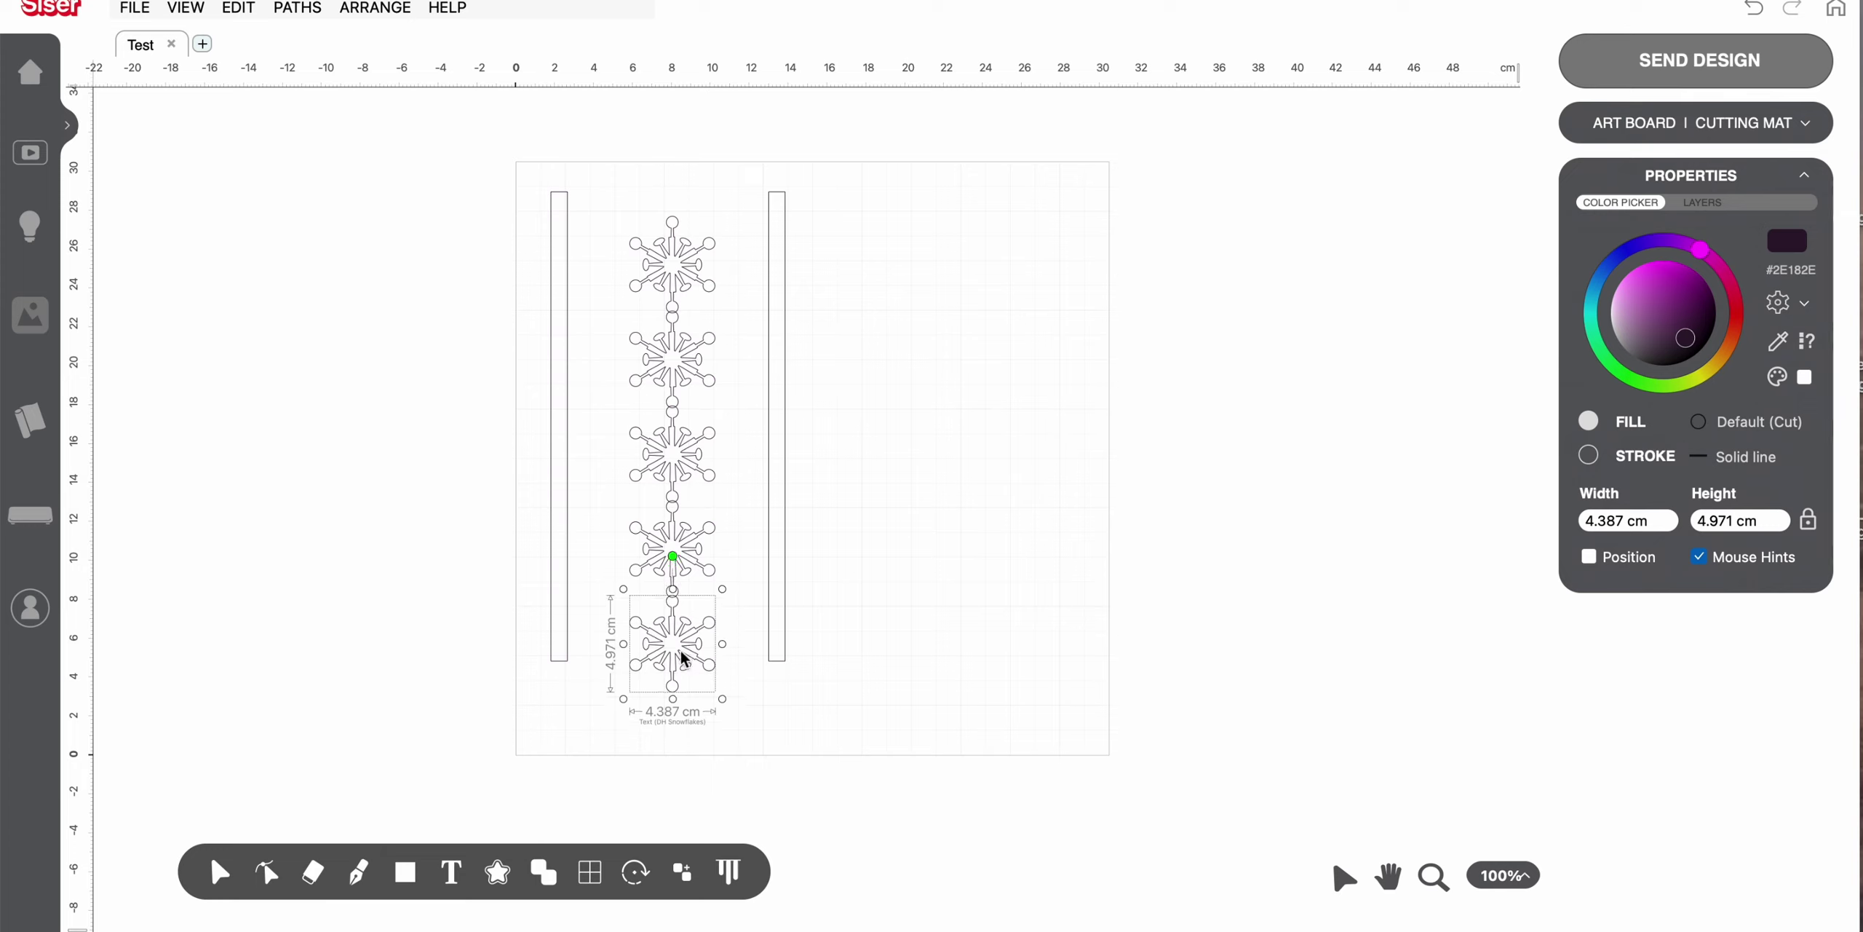
pyautogui.click(984, 659)
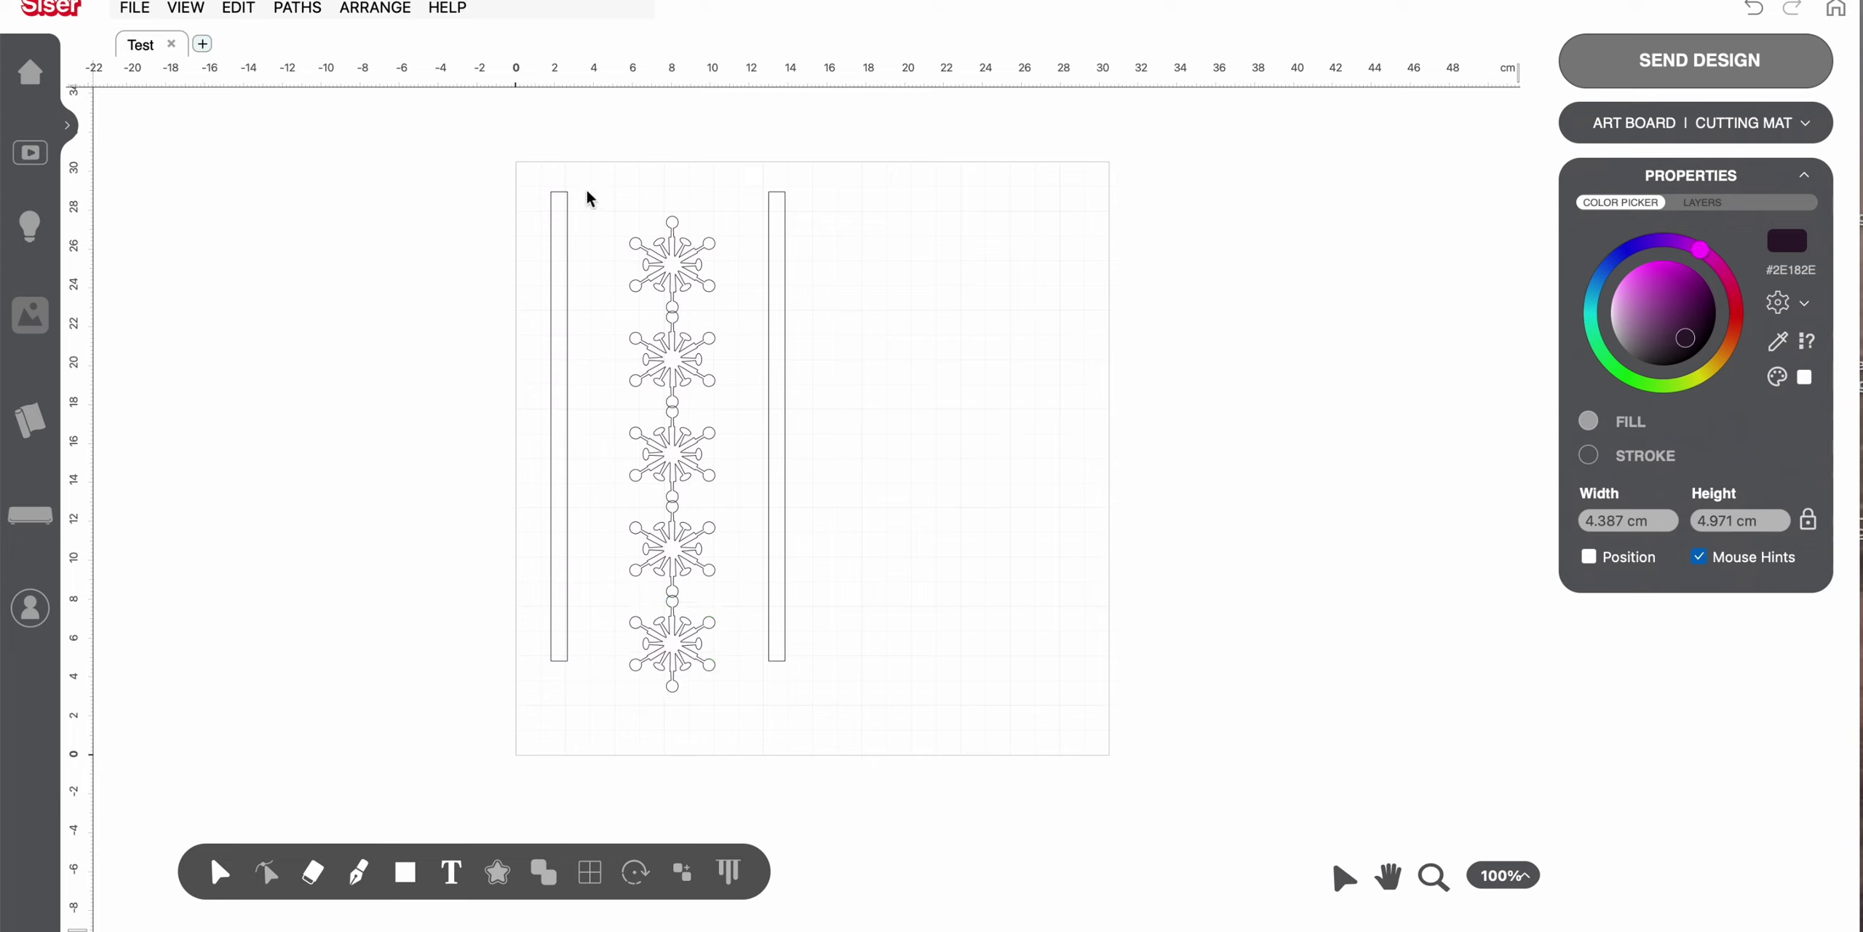
# Weld the five snowflakes into one shape and move it so its left arm tips overlap the left bar
pyautogui.moveTo(587, 192); pyautogui.dragTo(740, 718)
pyautogui.click(545, 874)
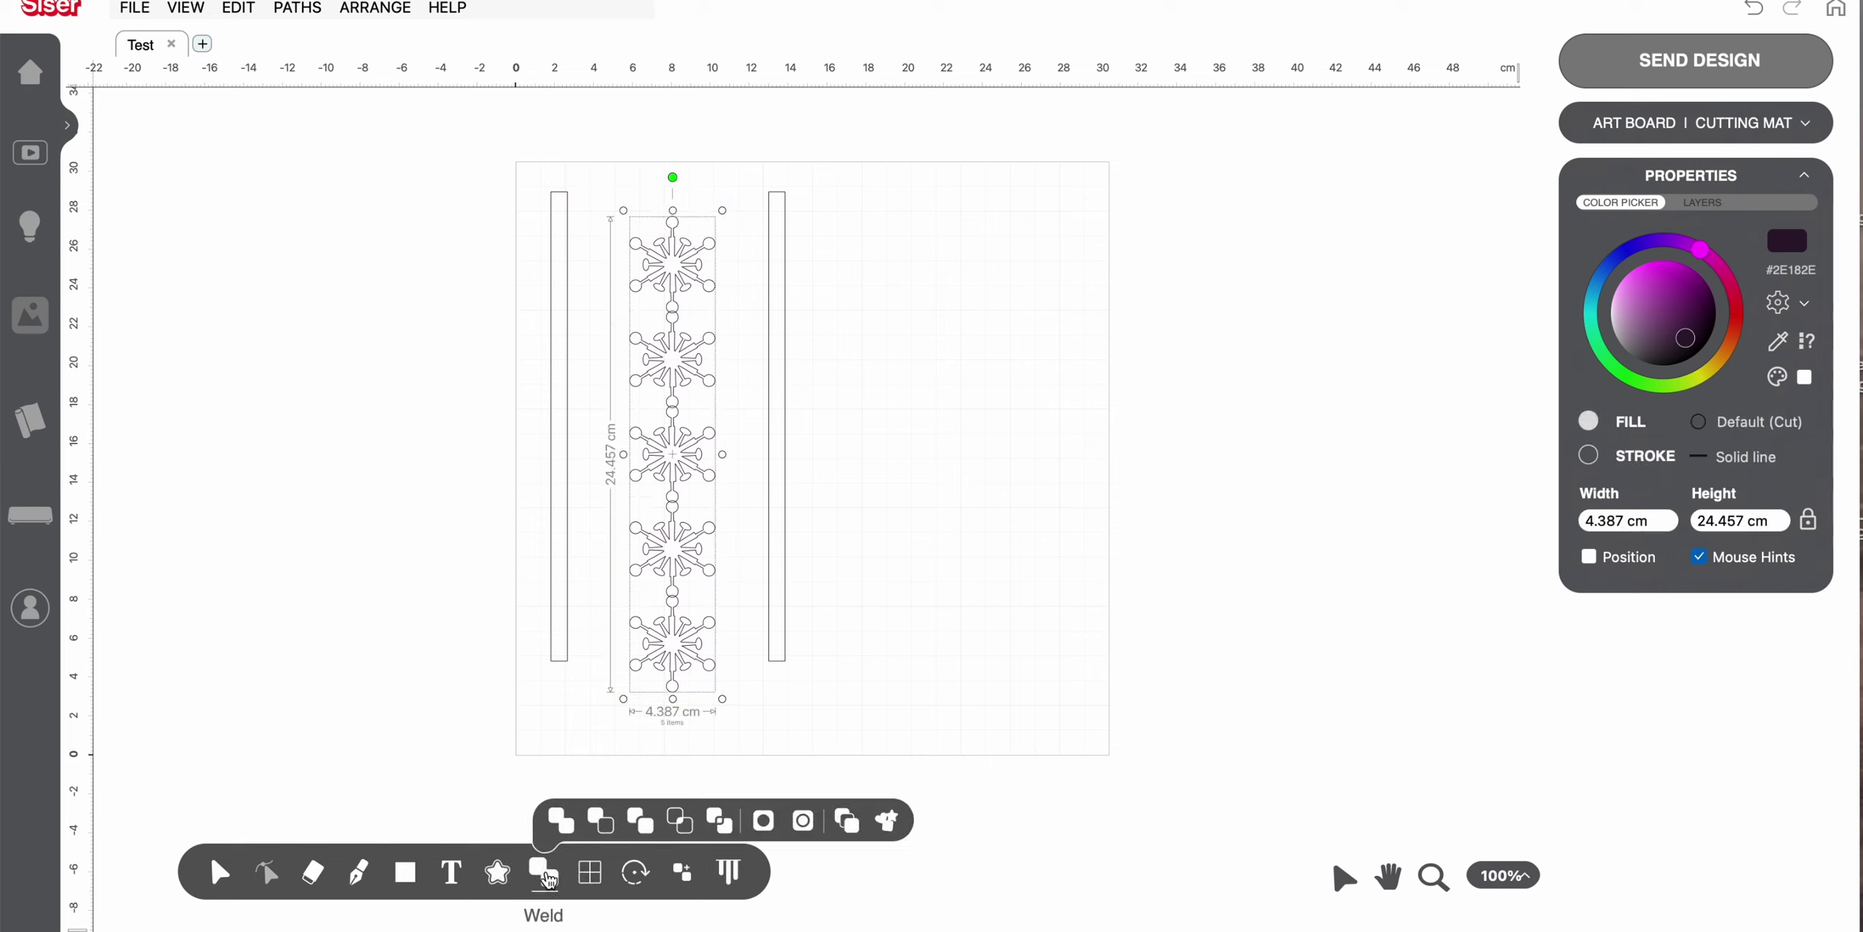
pyautogui.click(559, 823)
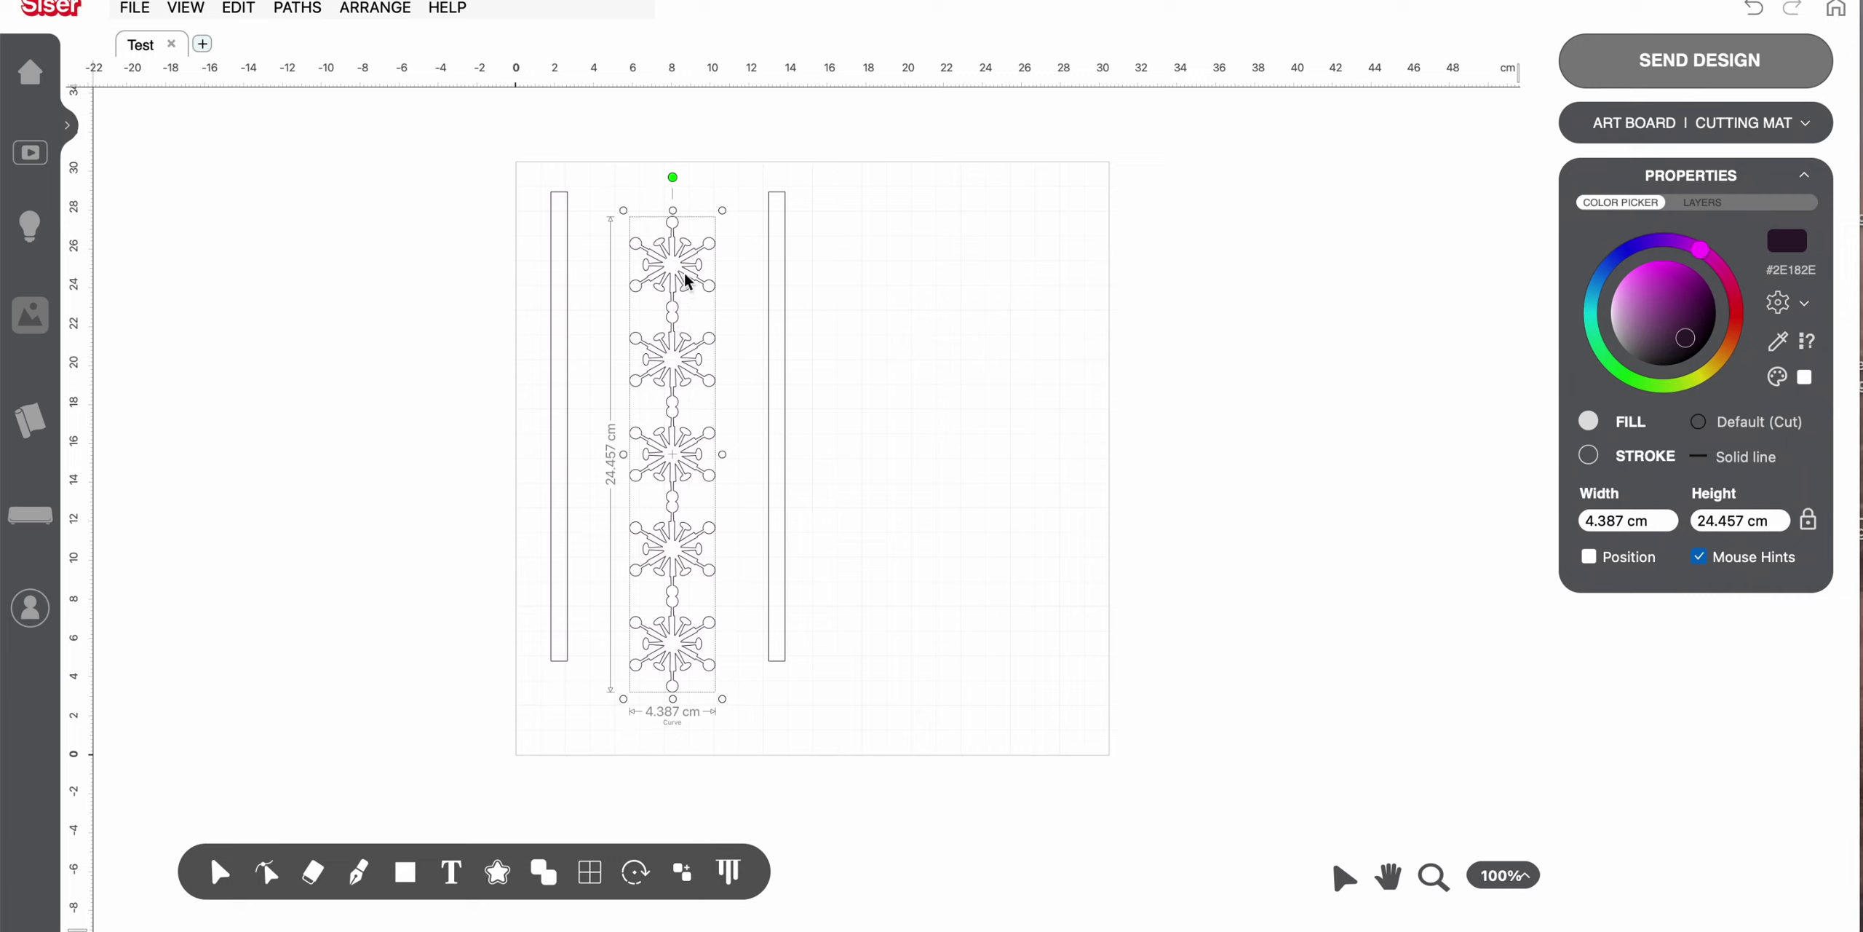
pyautogui.moveTo(674, 262); pyautogui.dragTo(606, 238)
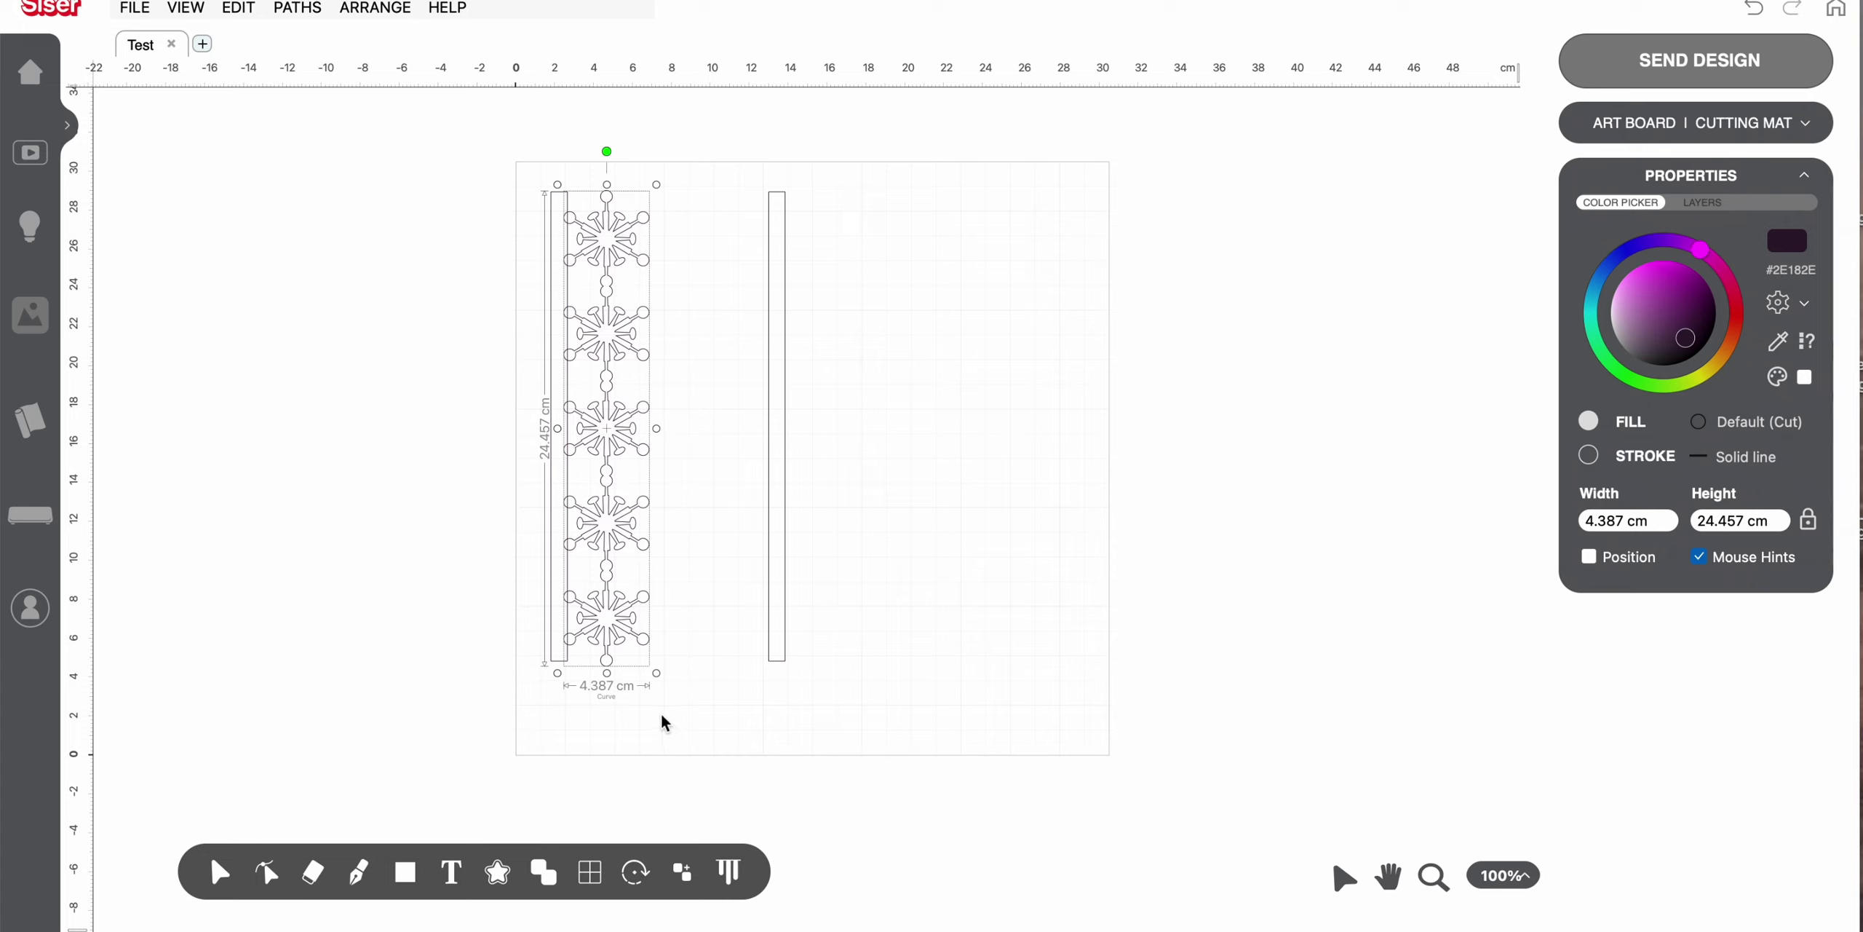
# Move the right bar left until its inner edge overlaps the snowflakes' right arm tips, at about the 6.7 cm ruler mark
pyautogui.click(786, 306)
pyautogui.press('Left')
pyautogui.press('Left')
pyautogui.press('Left')
pyautogui.press('Left')
pyautogui.press('Left')
pyautogui.press('Left')
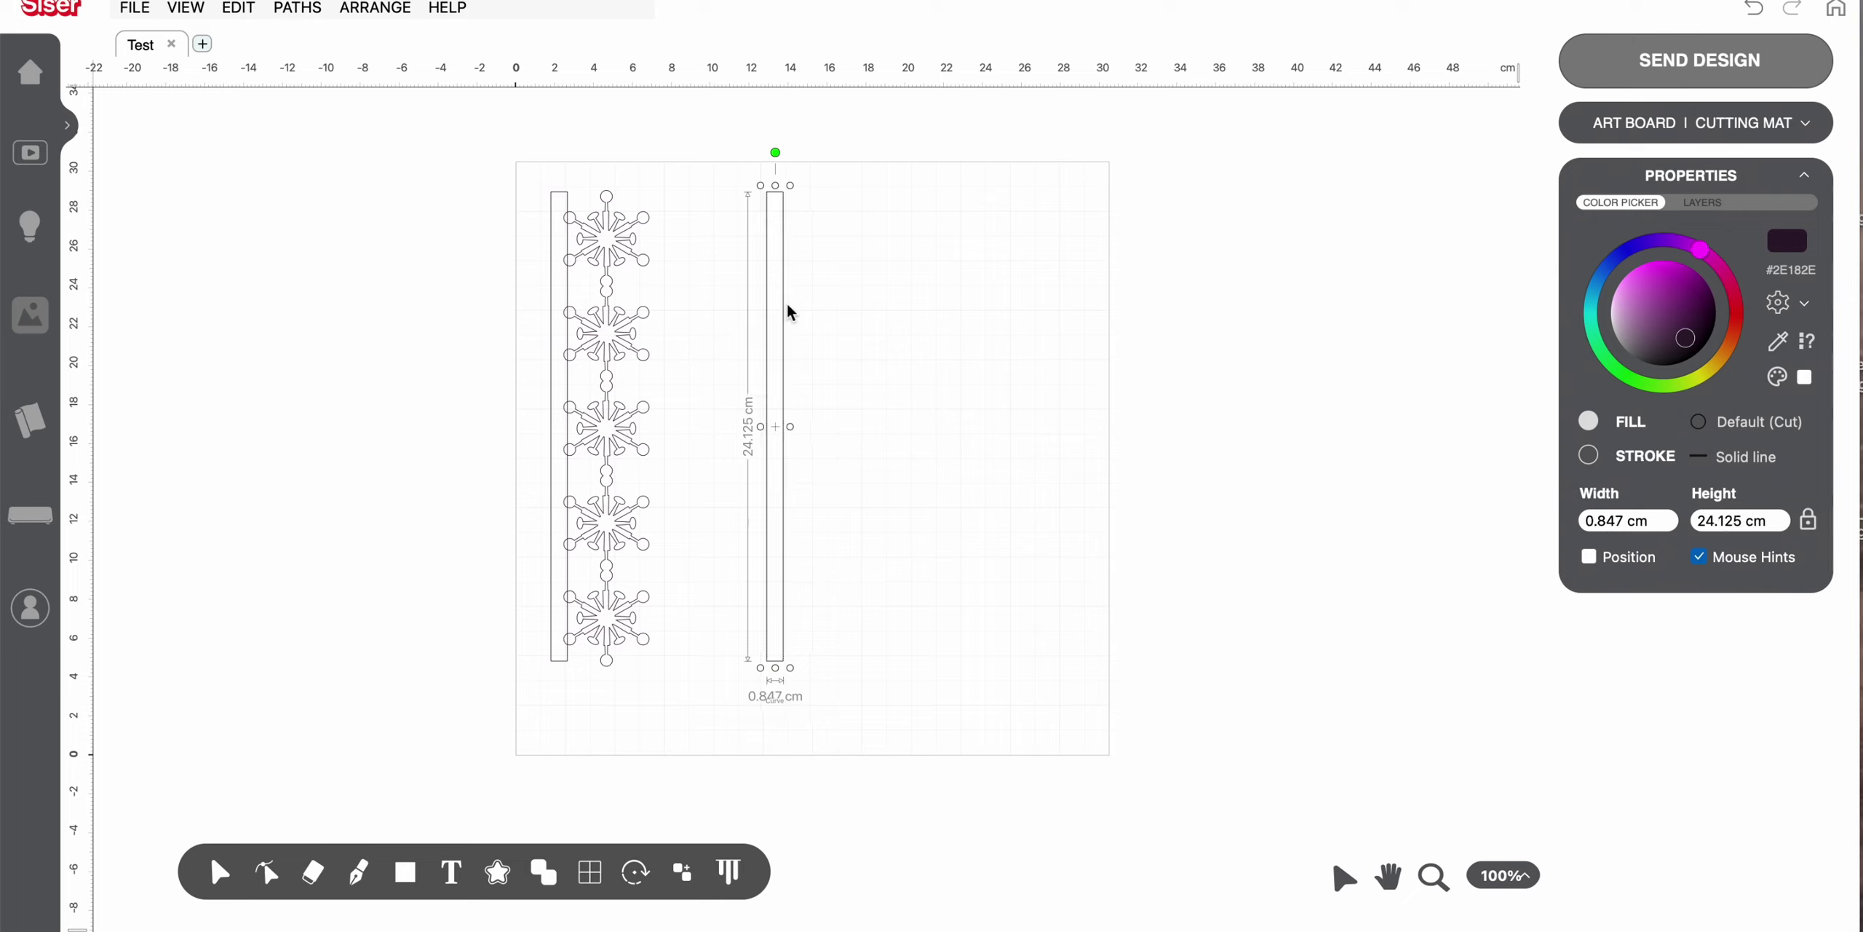
pyautogui.press('Left')
pyautogui.press('Left')
pyautogui.press('Left')
pyautogui.press('Left')
pyautogui.press('Left')
pyautogui.press('Left')
pyautogui.press('Left')
pyautogui.press('Left')
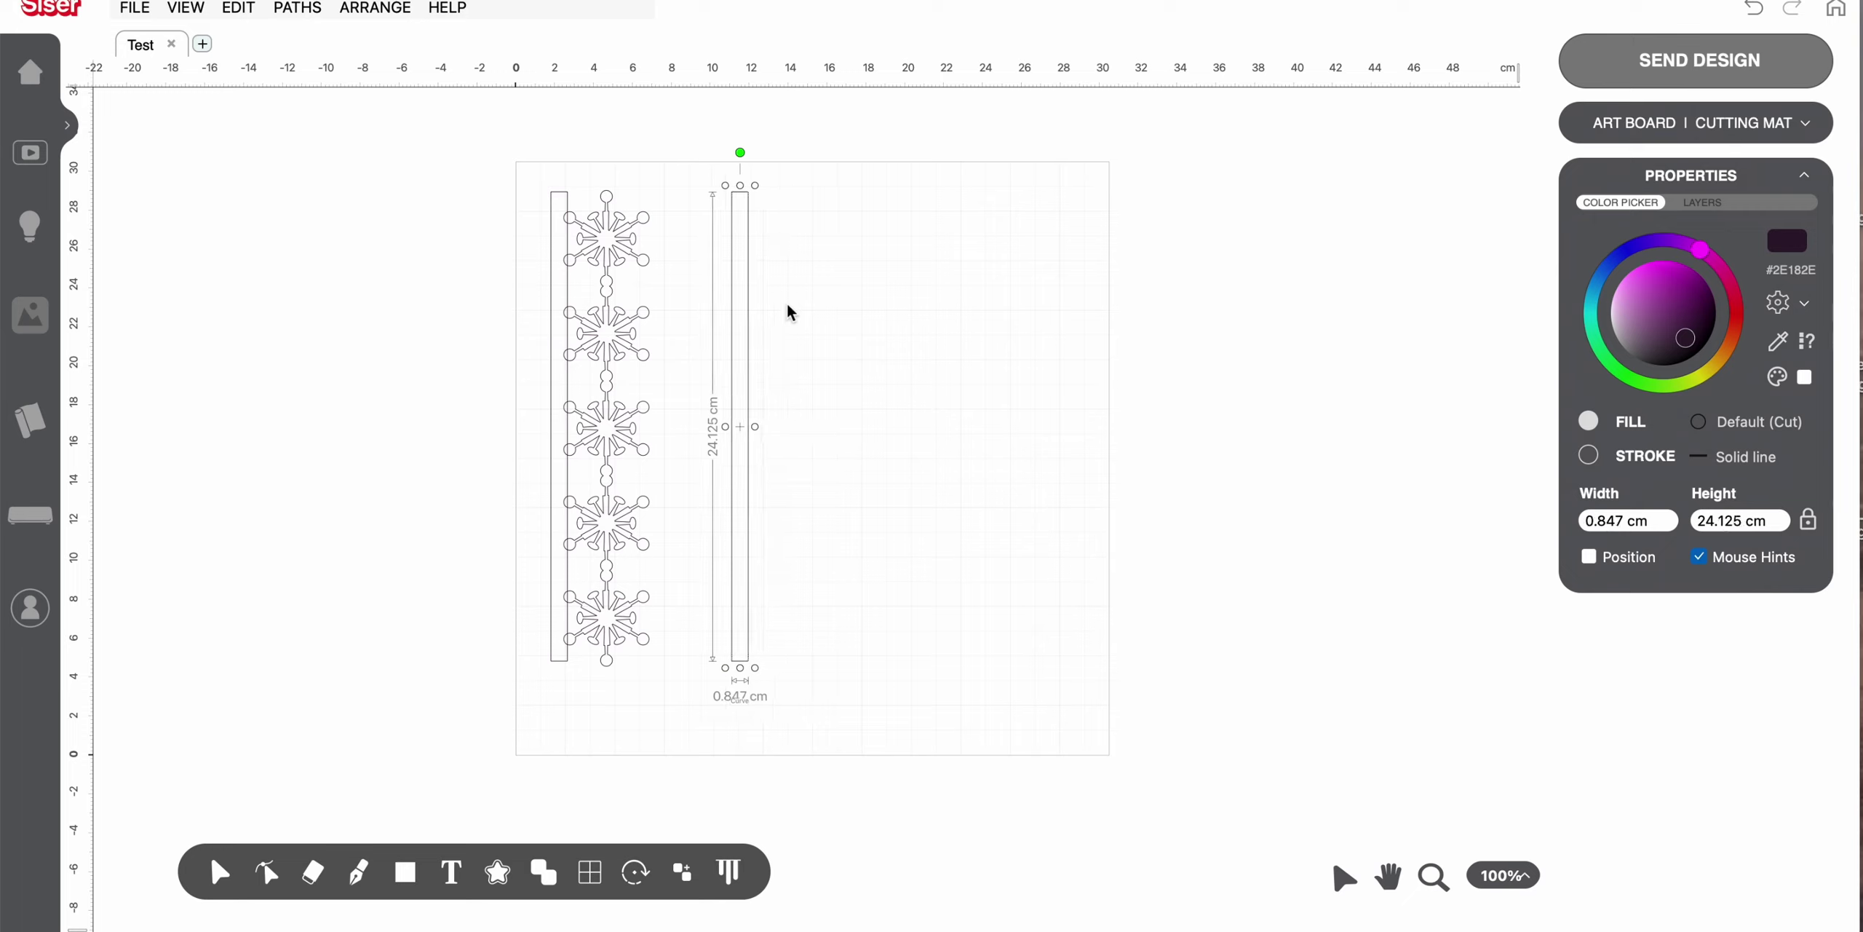
pyautogui.press('Left')
pyautogui.press('Left')
pyautogui.press('Left')
pyautogui.press('Left')
pyautogui.press('Left')
pyautogui.press('Left')
pyautogui.press('Left')
pyautogui.press('Left')
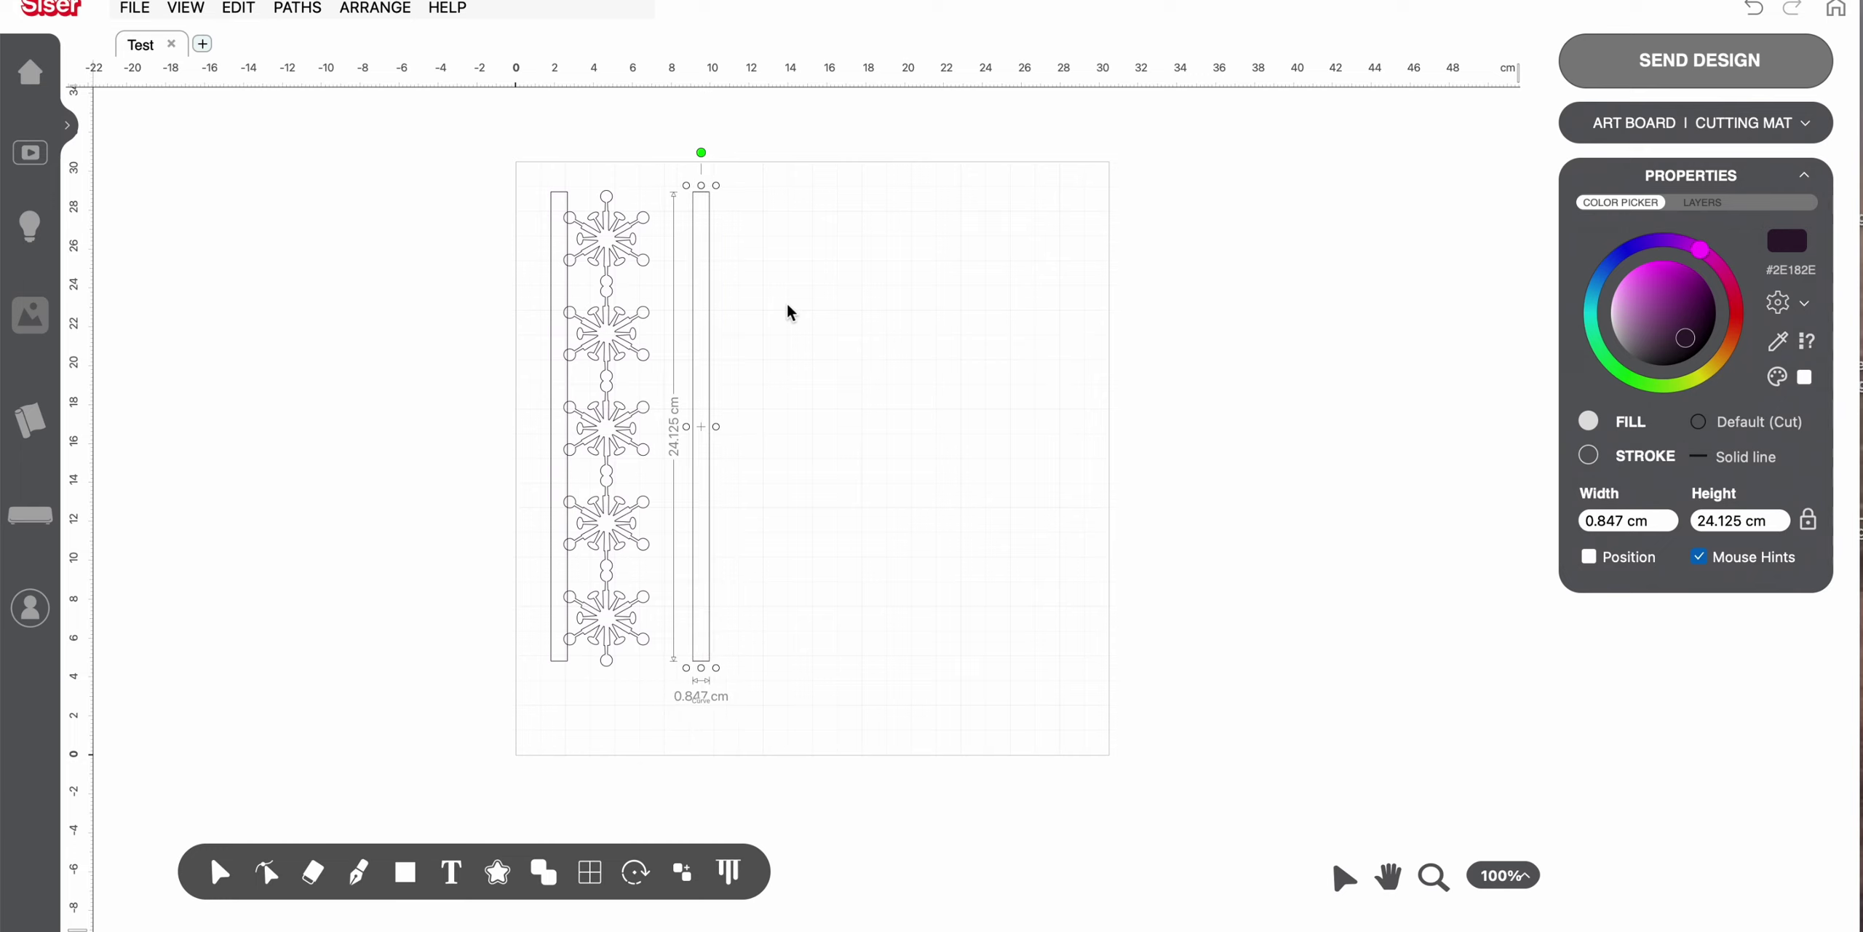
pyautogui.press('Left')
pyautogui.press('Left')
pyautogui.press('Left')
pyautogui.press('Left')
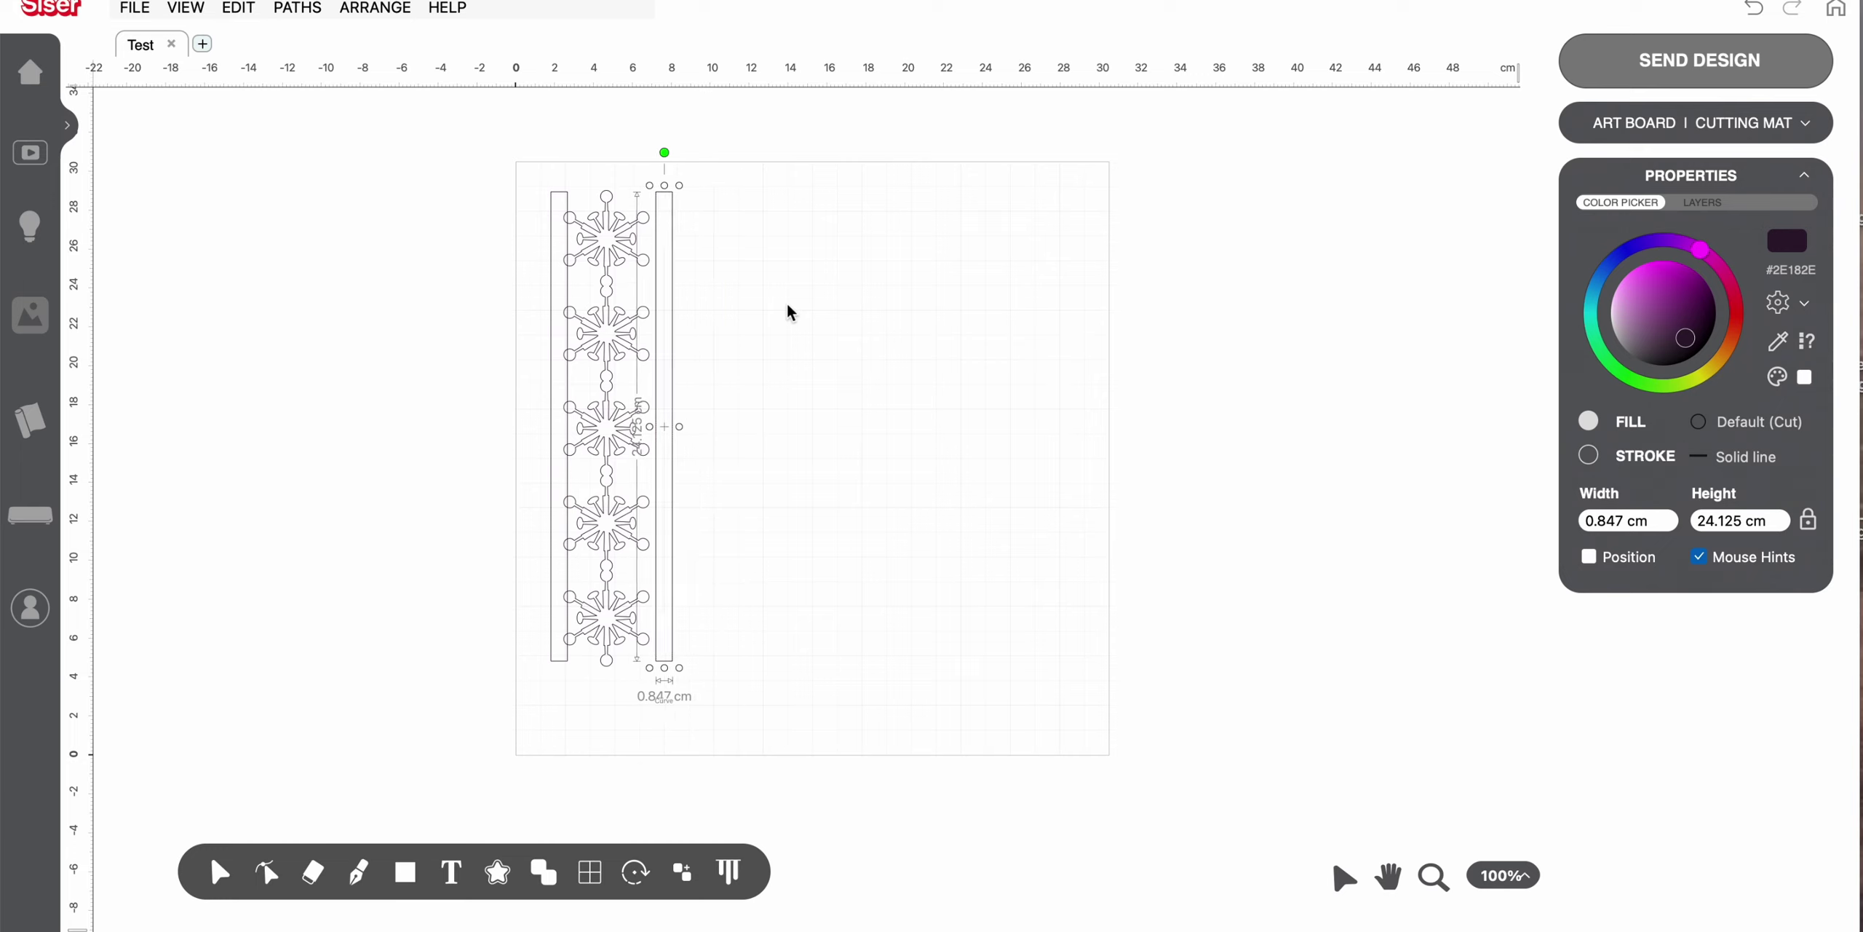
pyautogui.press('Left')
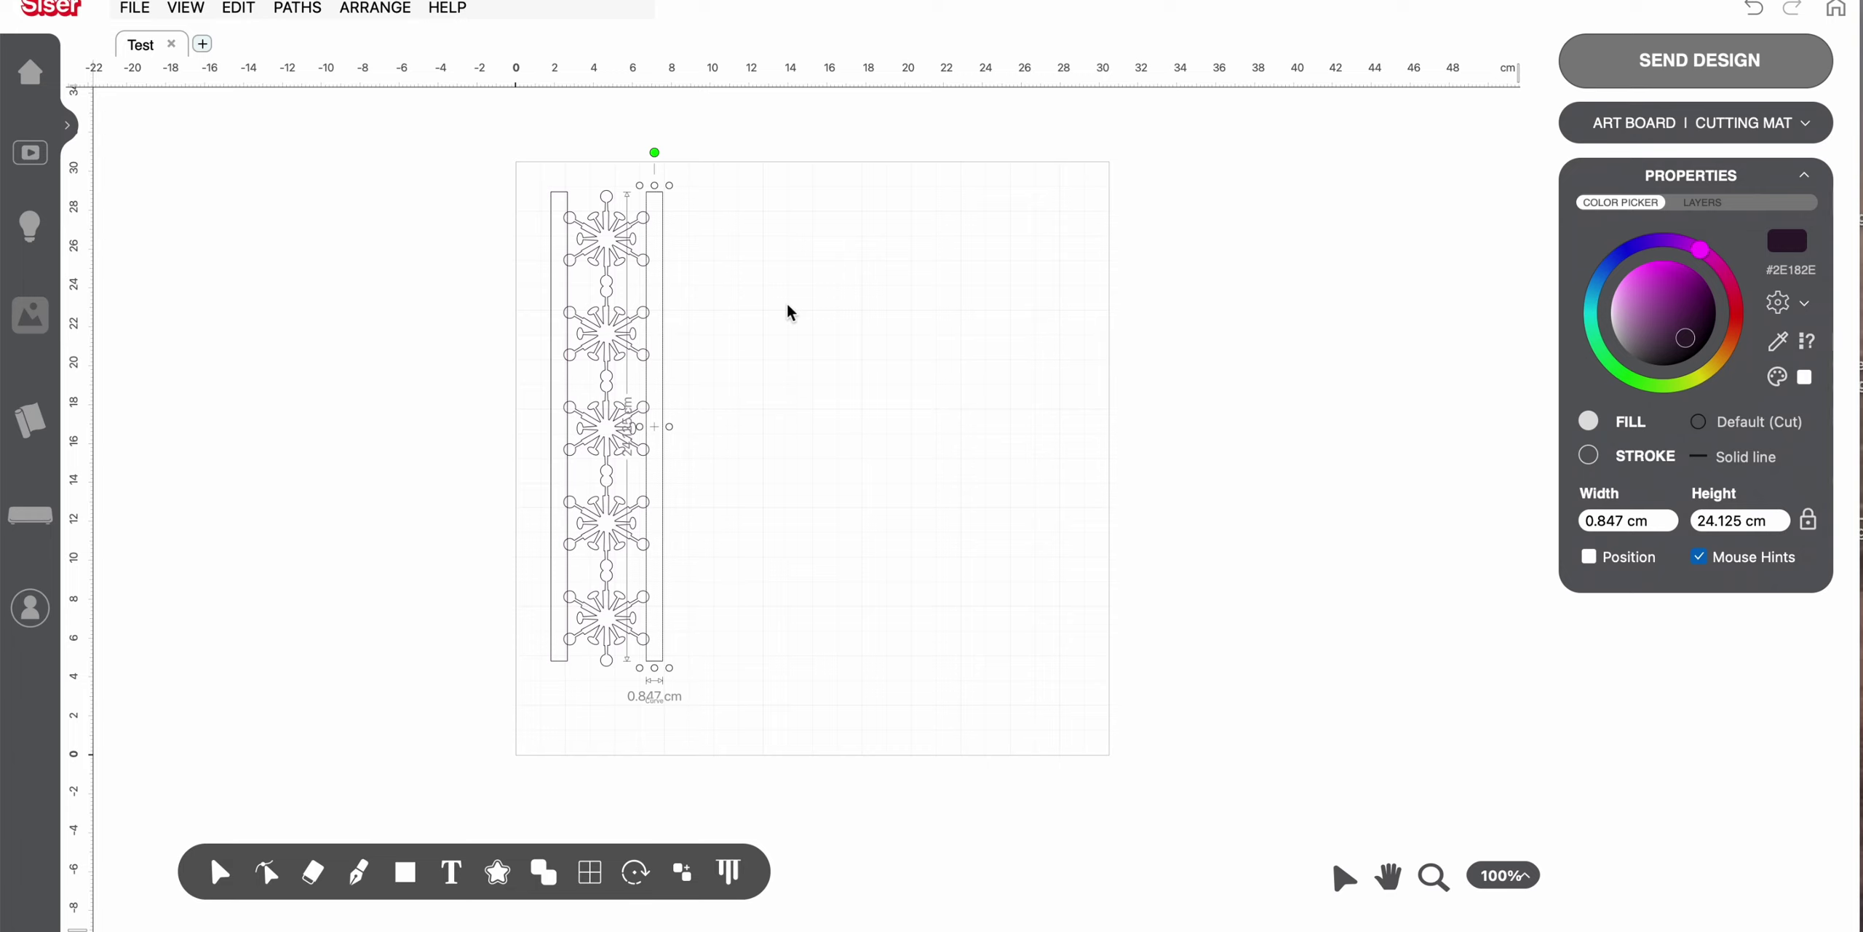
pyautogui.click(750, 361)
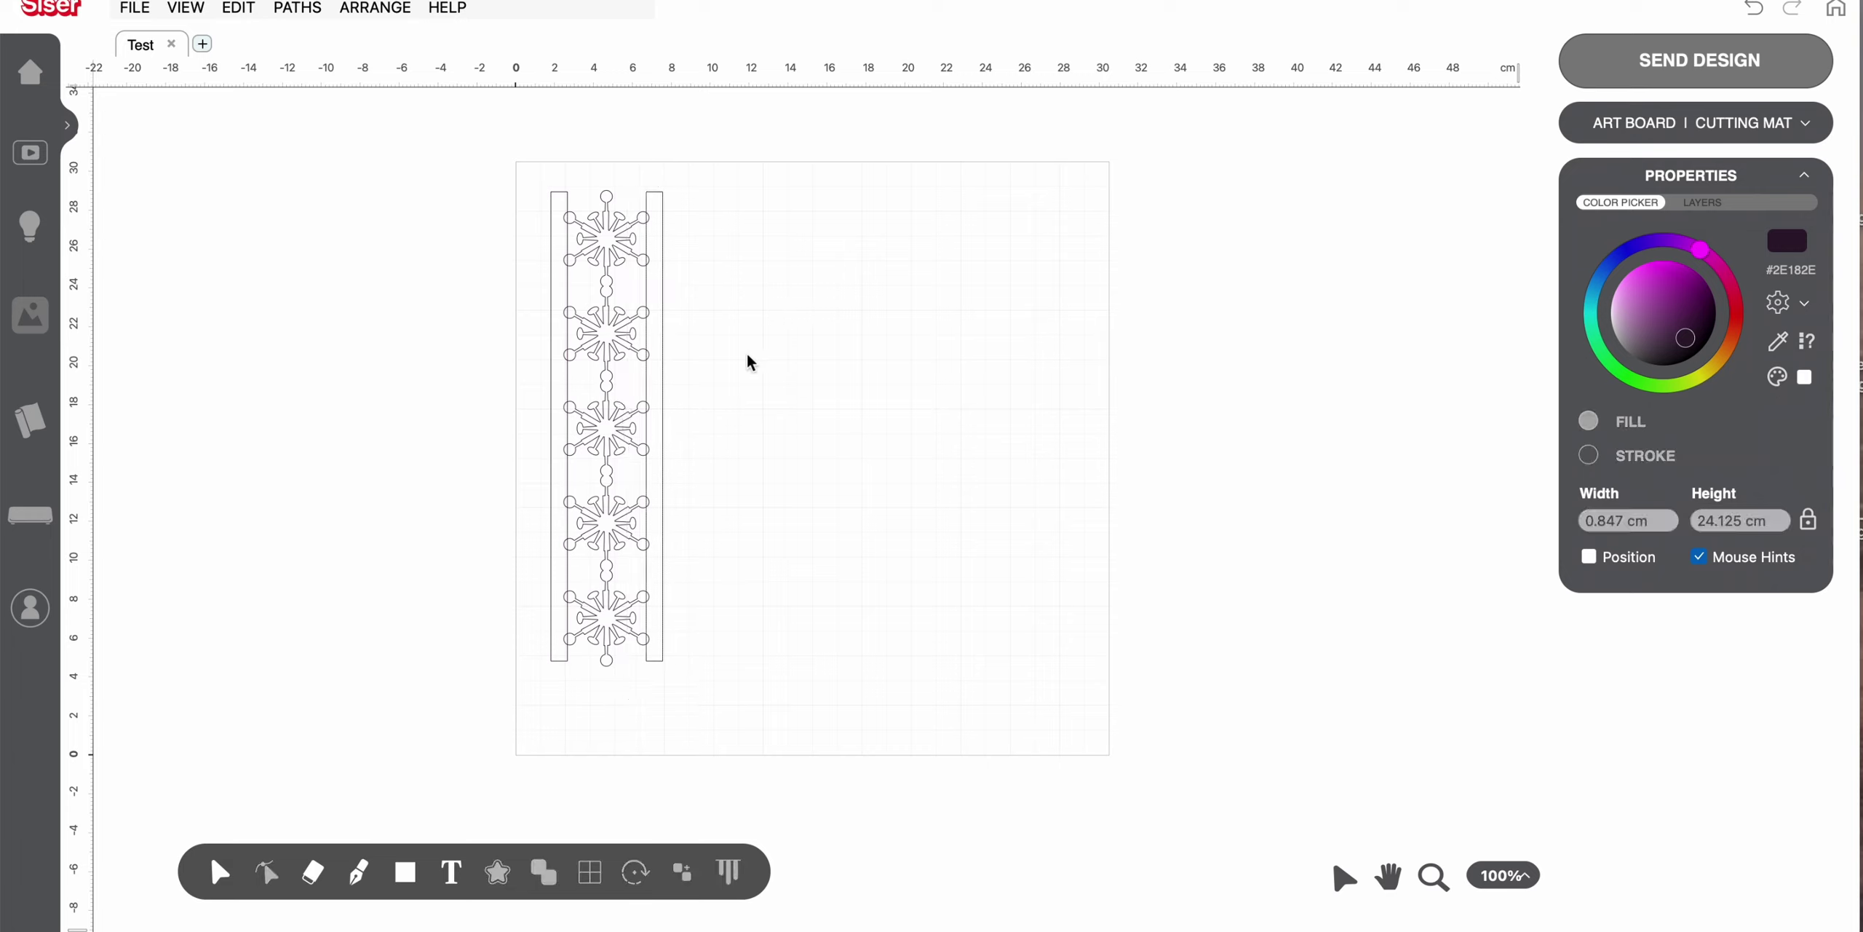
# Align the two bars and the snowflake column with each other on their vertical centres
pyautogui.moveTo(486, 163); pyautogui.dragTo(735, 742)
pyautogui.click(727, 871)
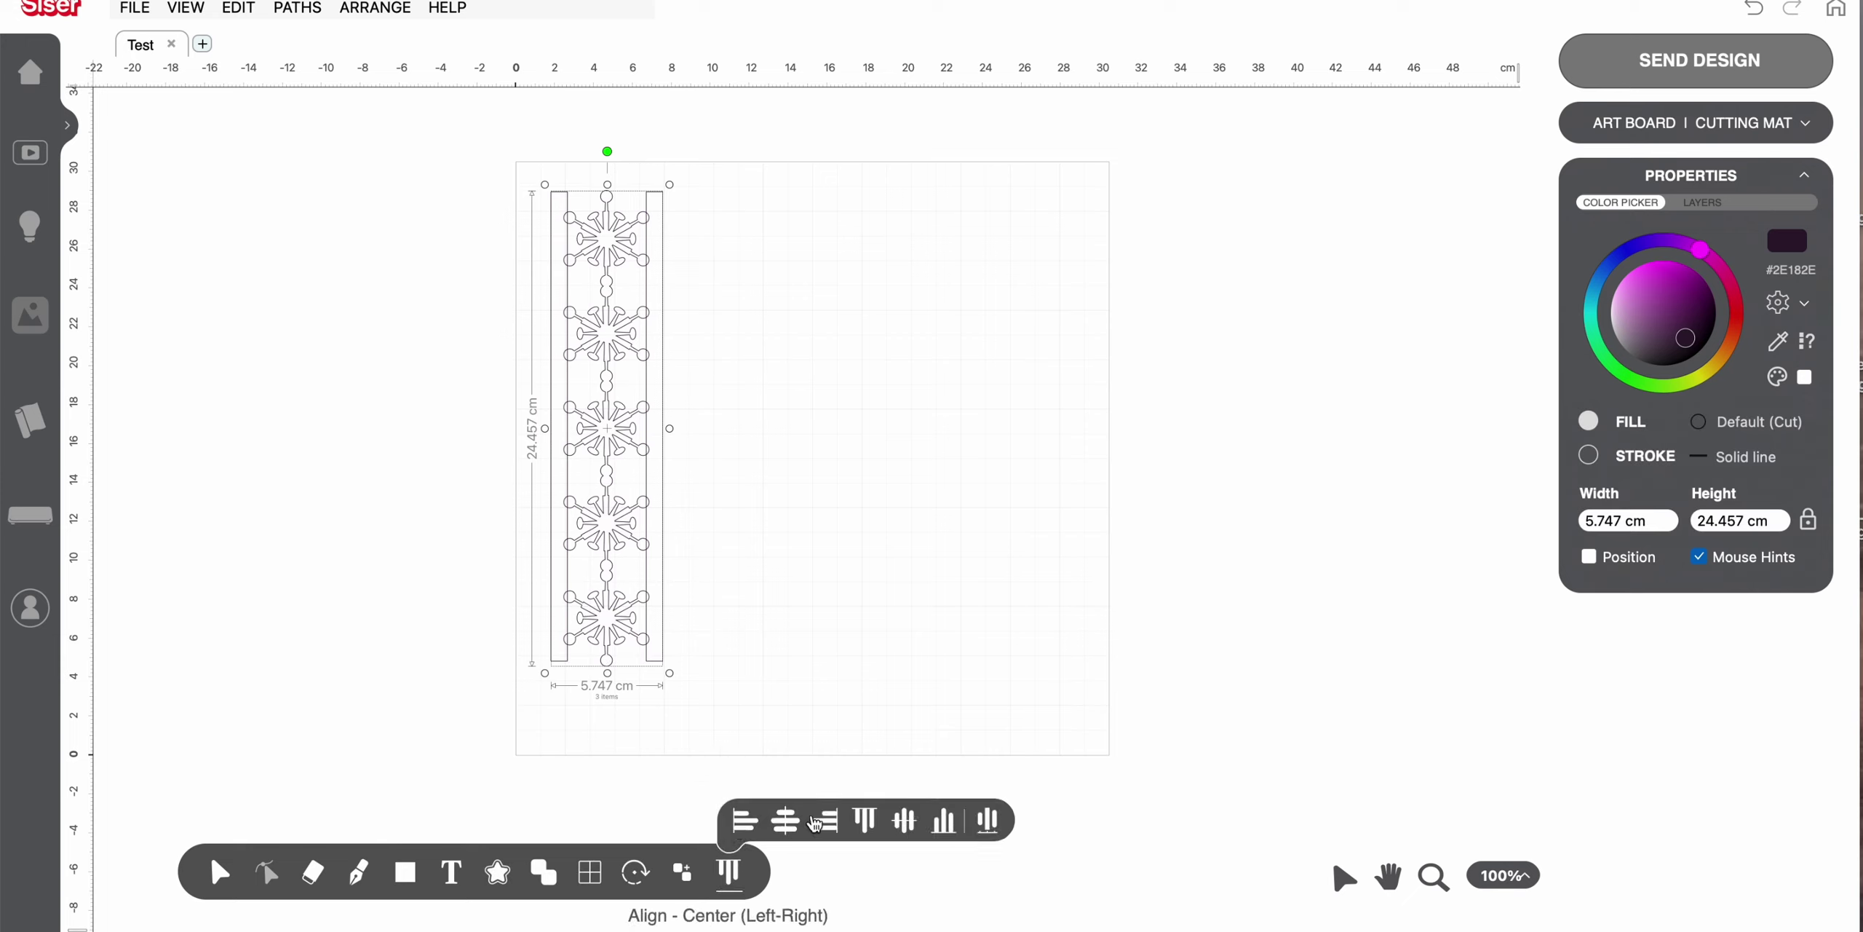
pyautogui.click(904, 821)
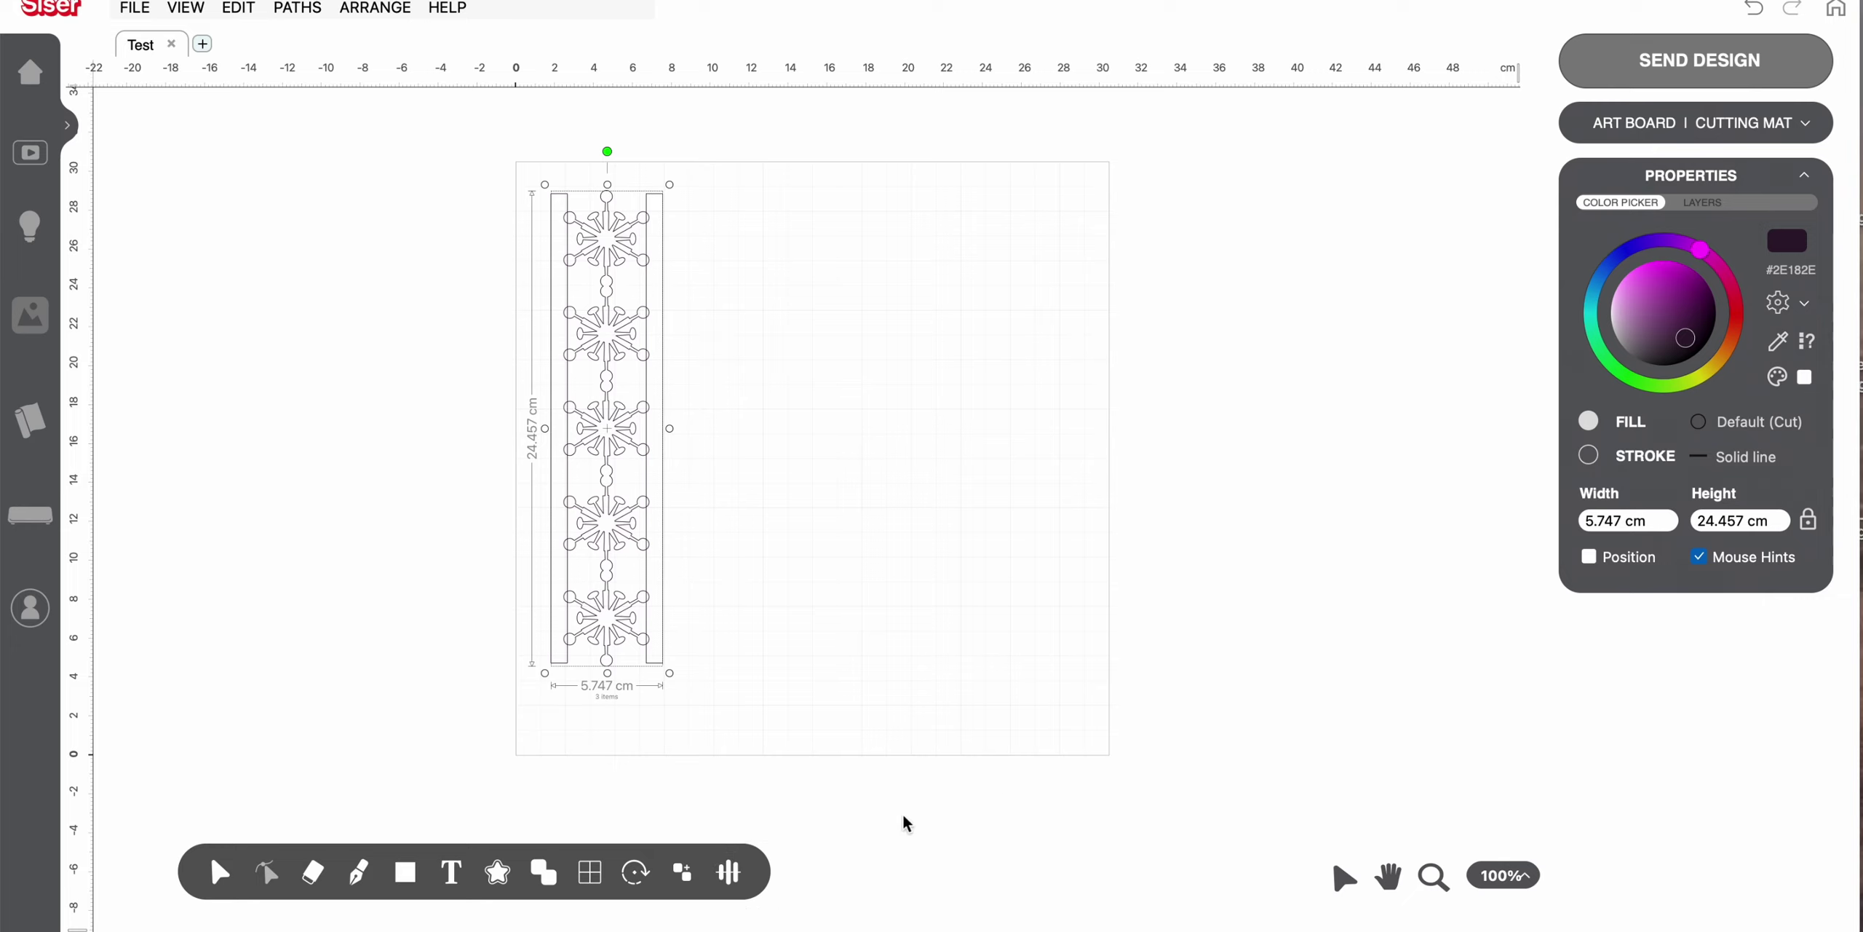
pyautogui.click(845, 623)
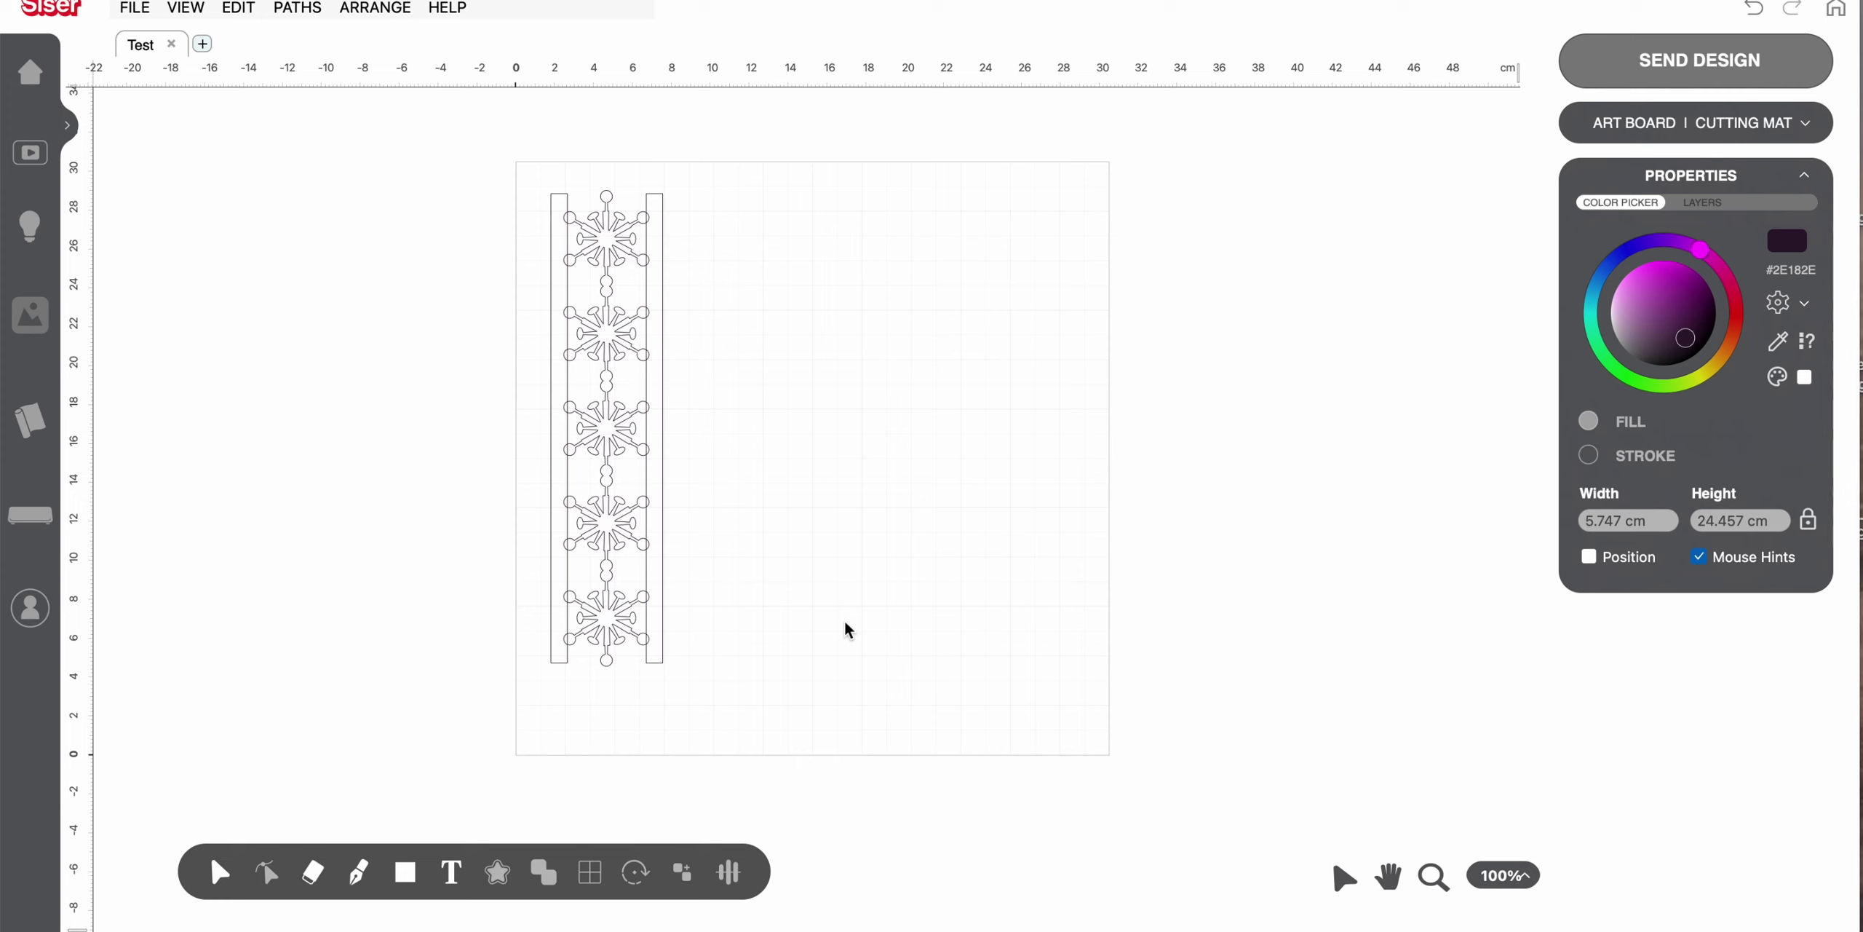
# Weld the two bars and the snowflake column into a single shape and turn off the wireframe view
pyautogui.moveTo(498, 148)
pyautogui.mouseDown()
pyautogui.moveTo(617, 158)
pyautogui.moveTo(737, 473)
pyautogui.moveTo(737, 713)
pyautogui.mouseUp()
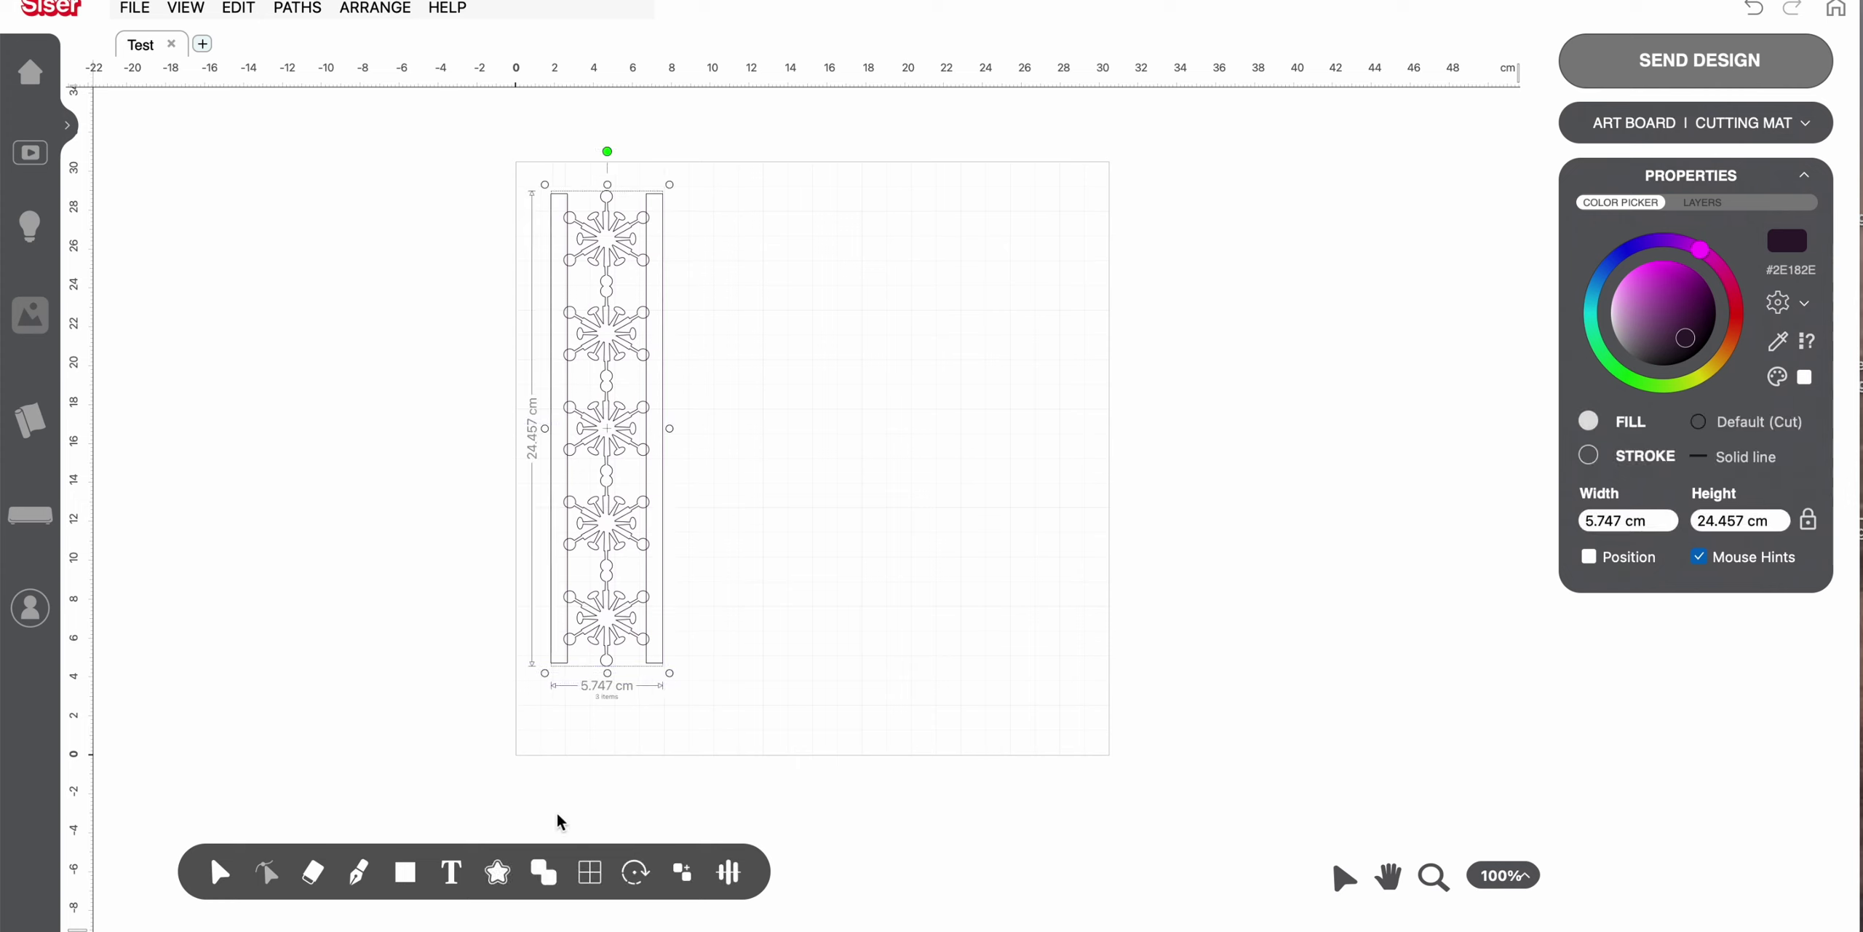
pyautogui.click(543, 871)
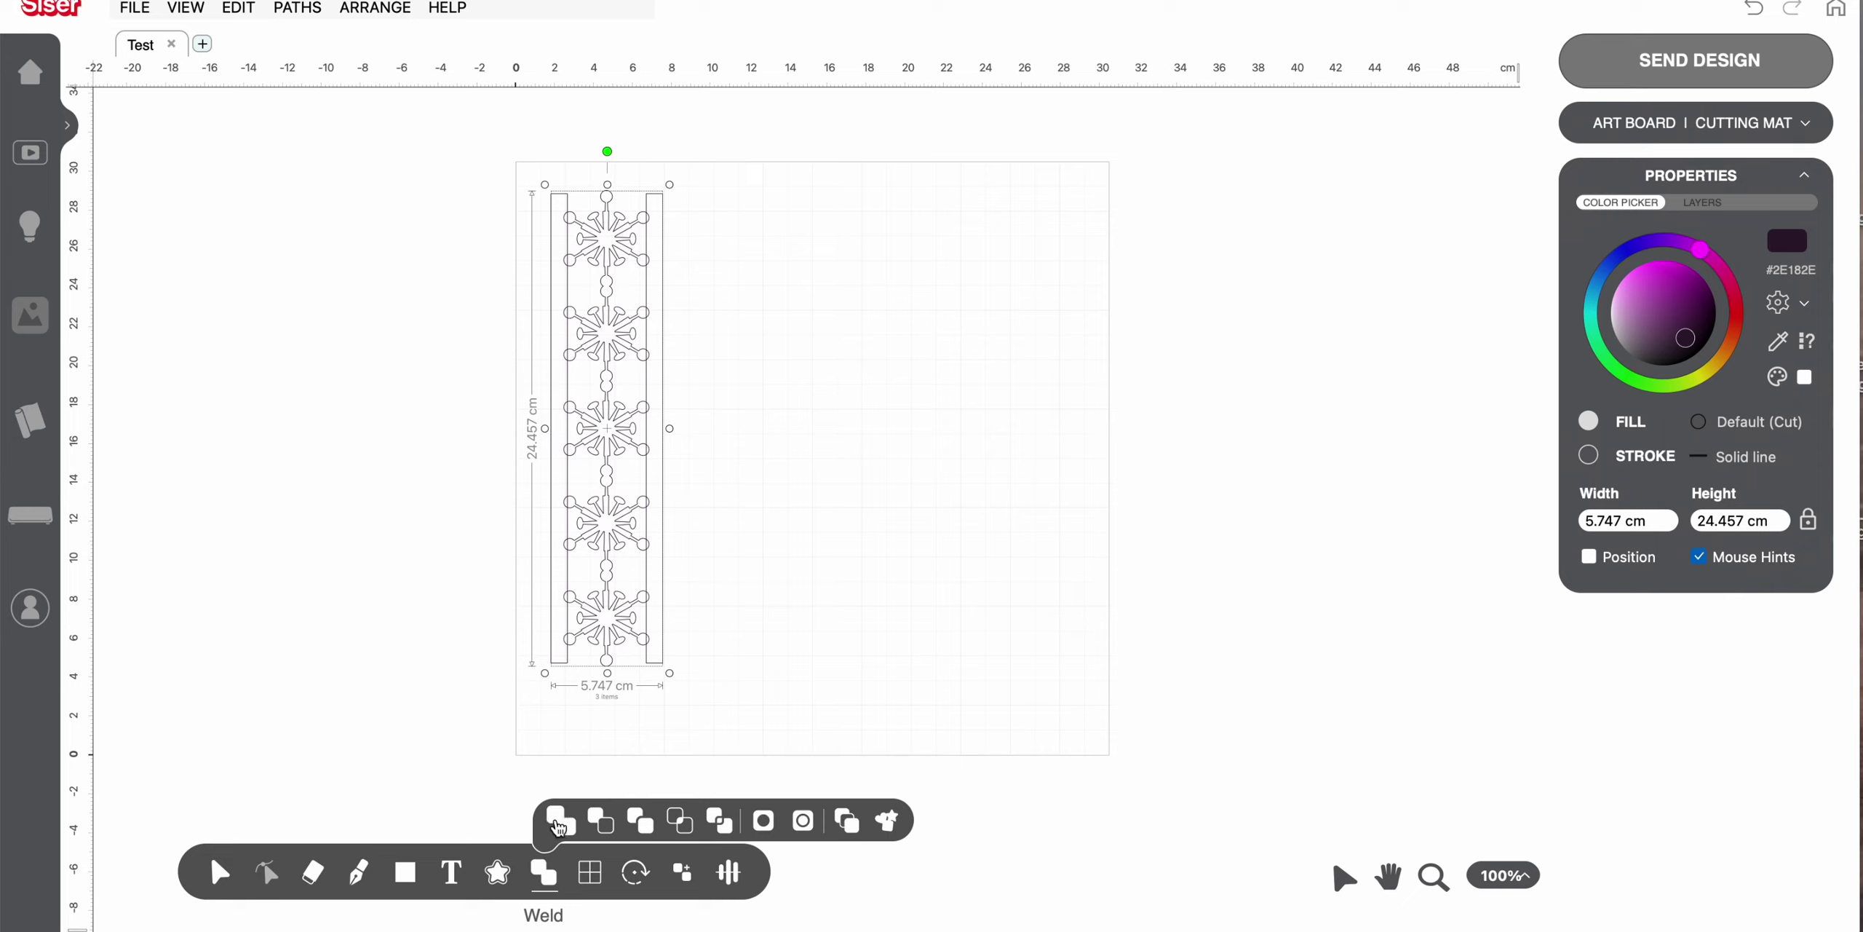
pyautogui.click(558, 823)
pyautogui.click(892, 728)
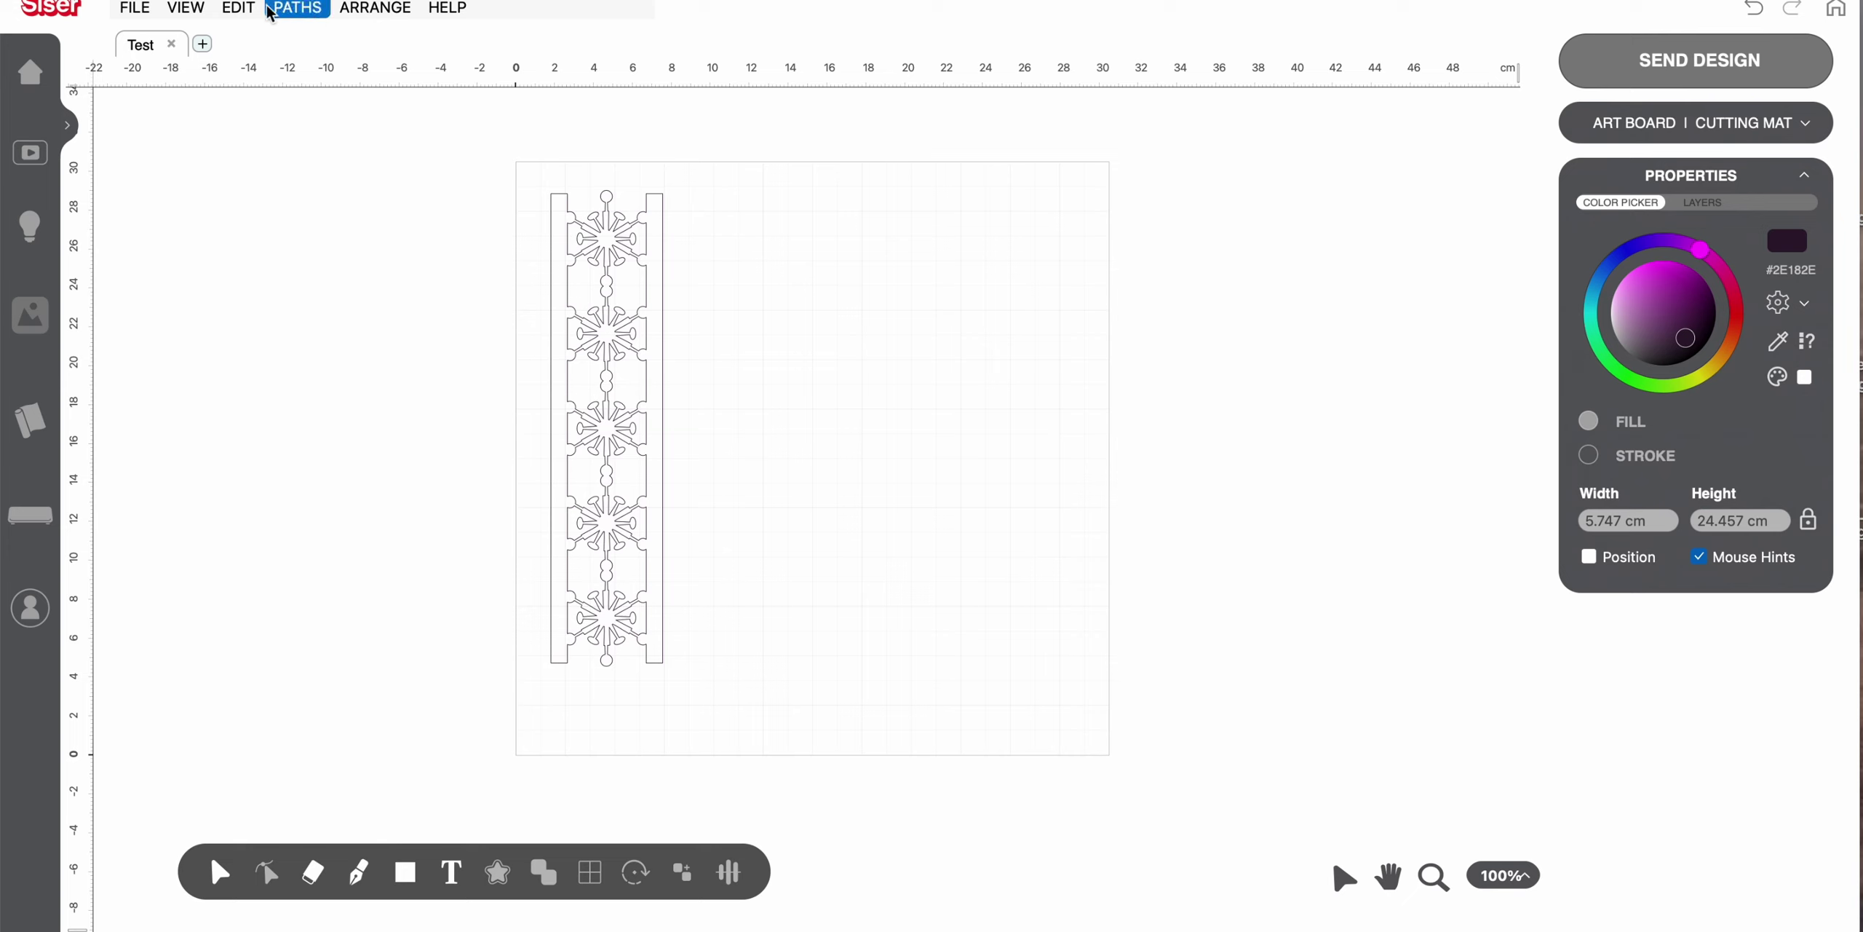
pyautogui.click(193, 10)
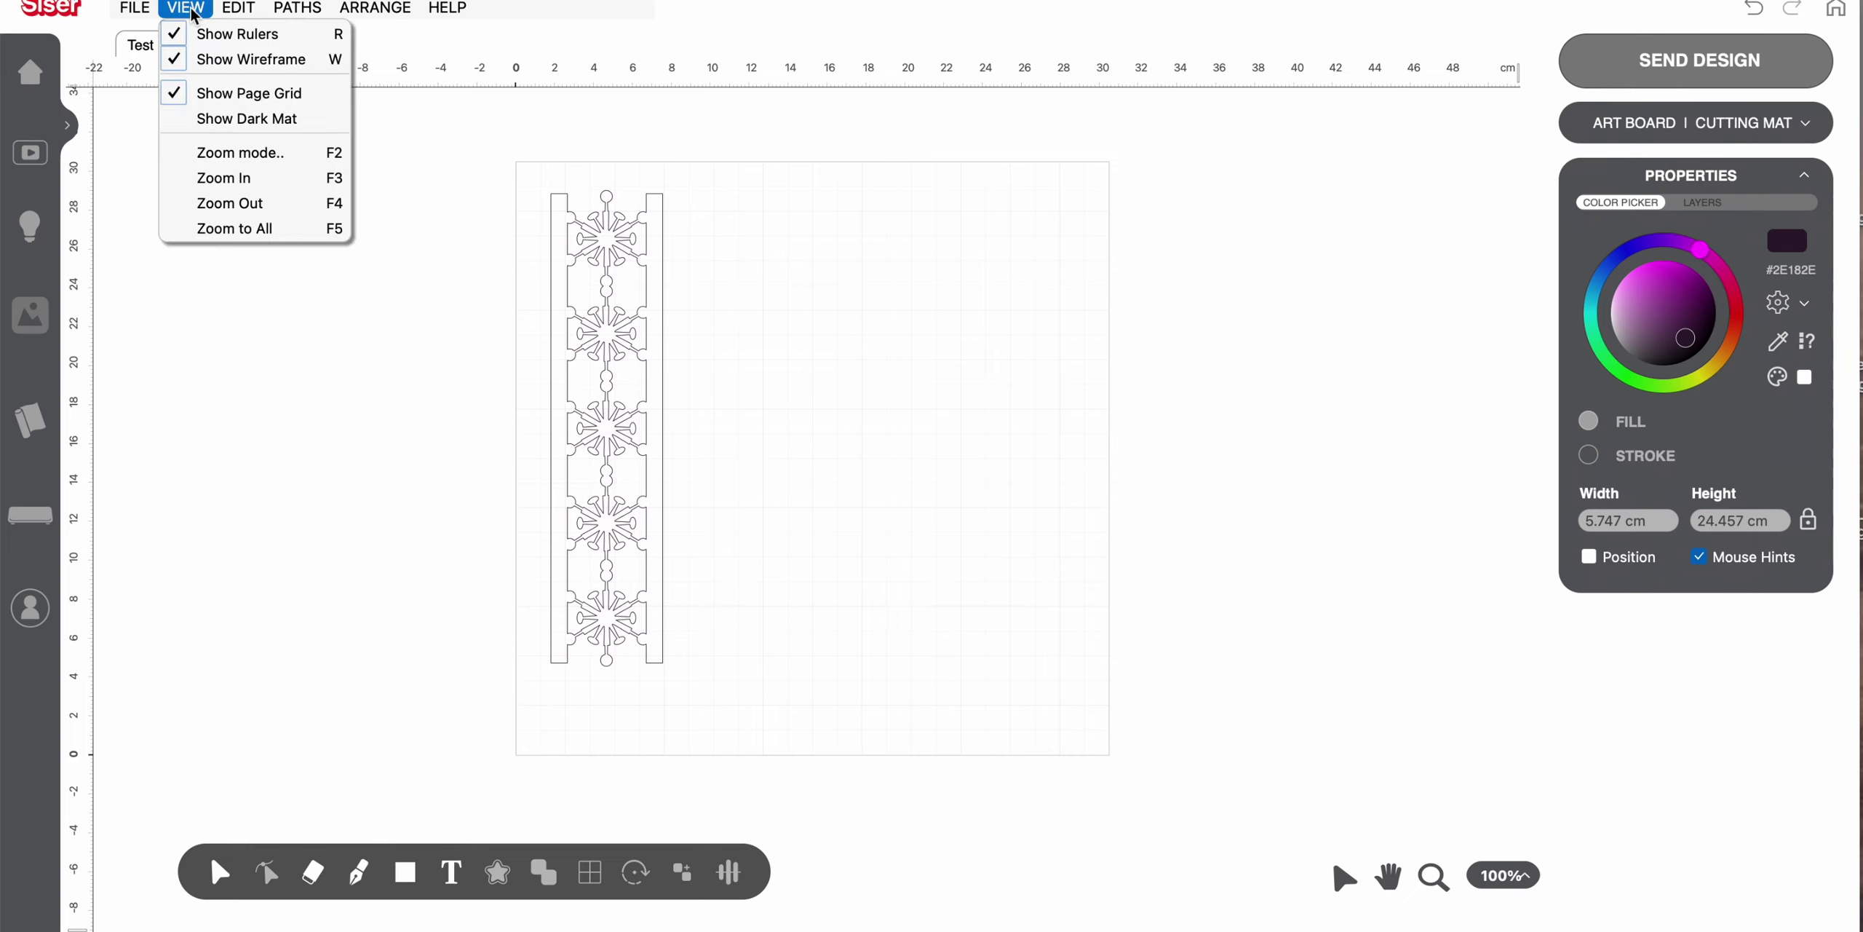
pyautogui.click(192, 60)
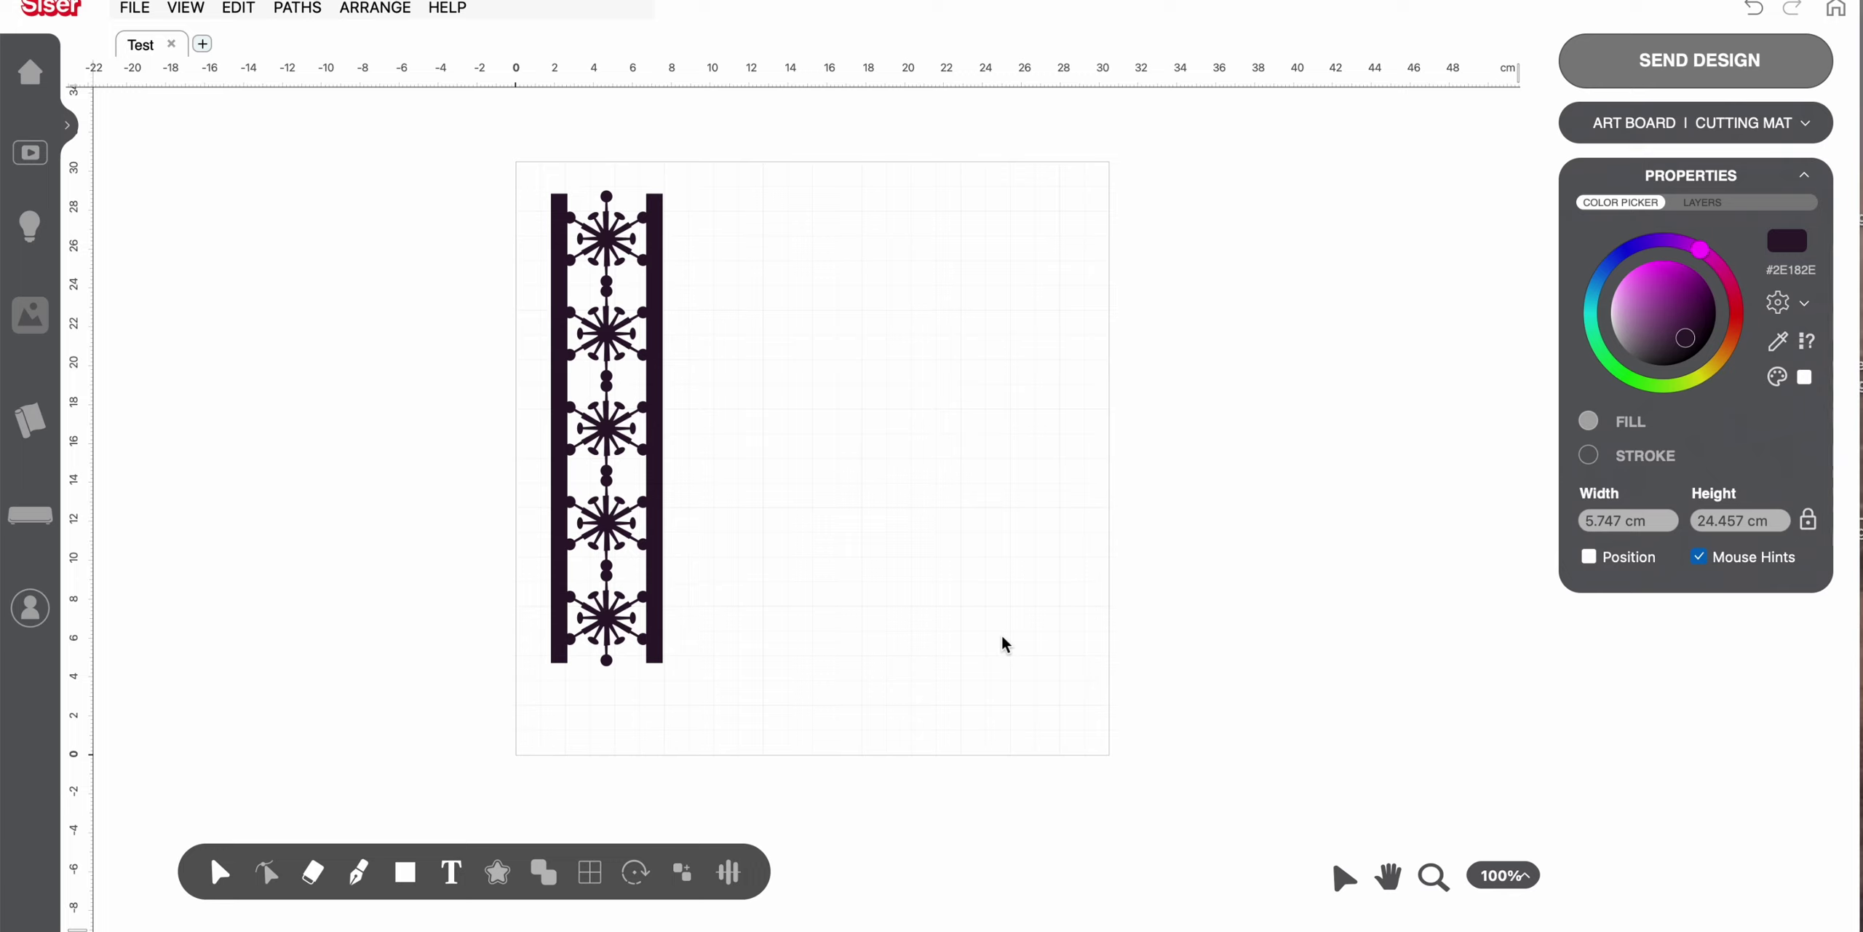
# Switch the welded design to stroke only and back to a solid fill
pyautogui.click(1593, 458)
pyautogui.click(664, 236)
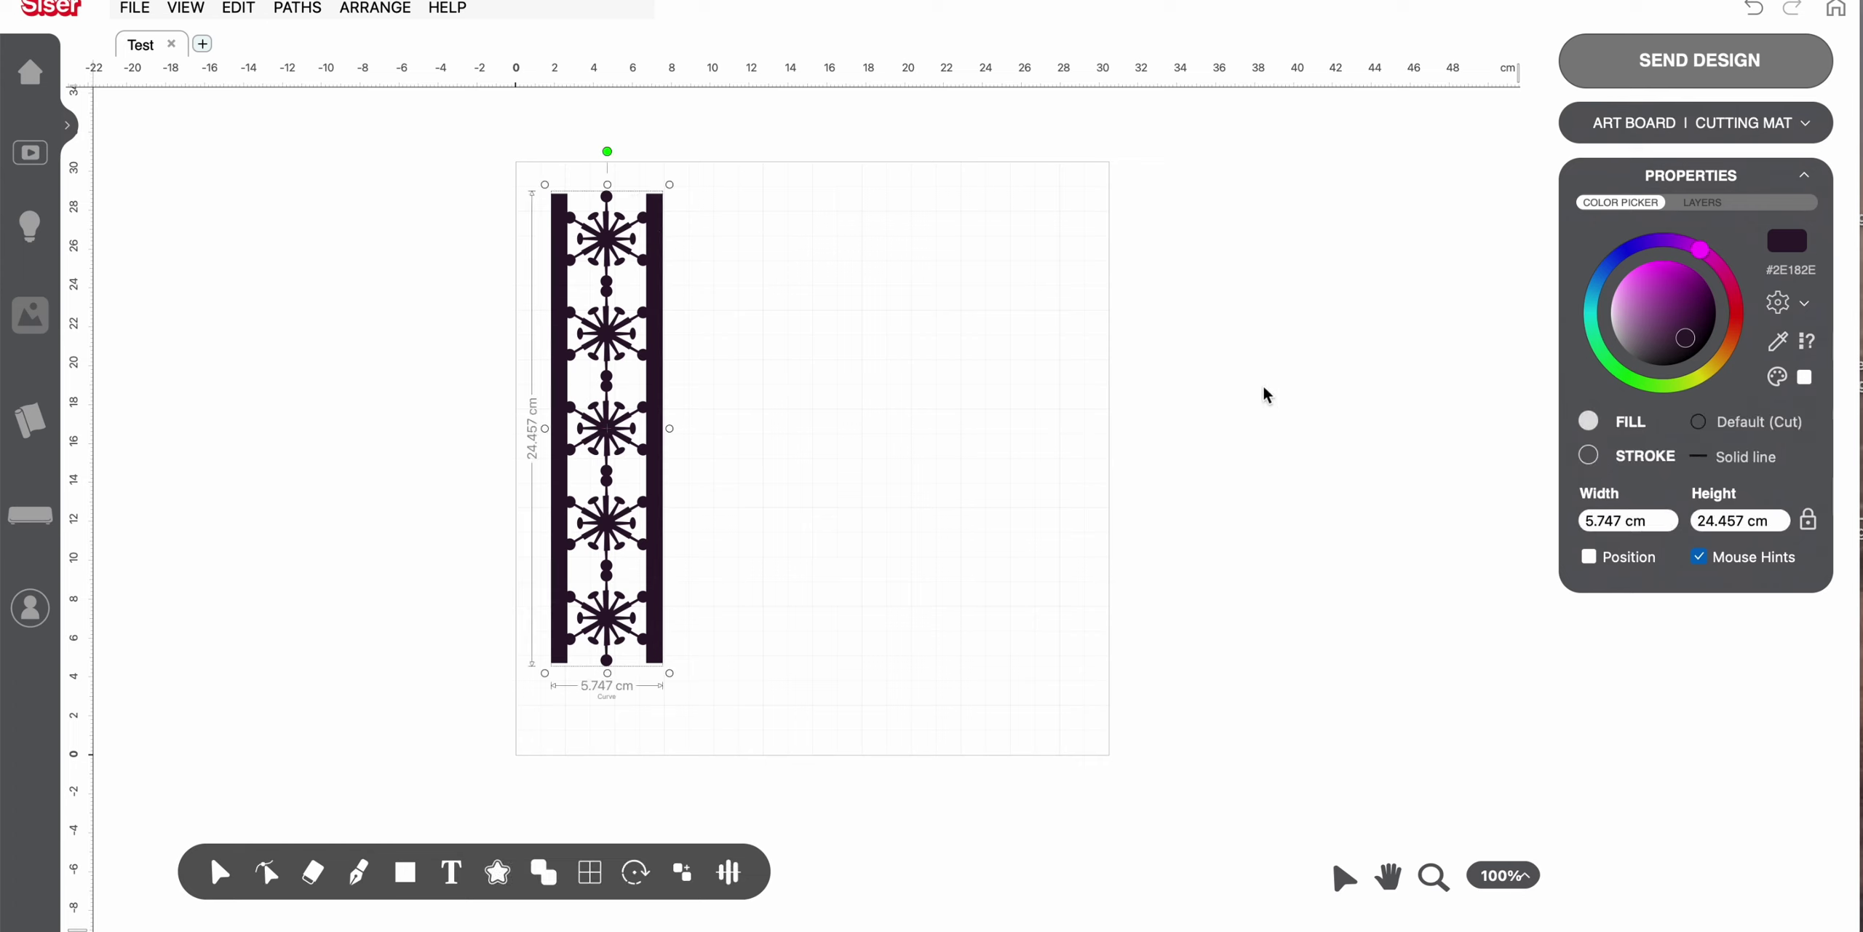
pyautogui.click(1588, 456)
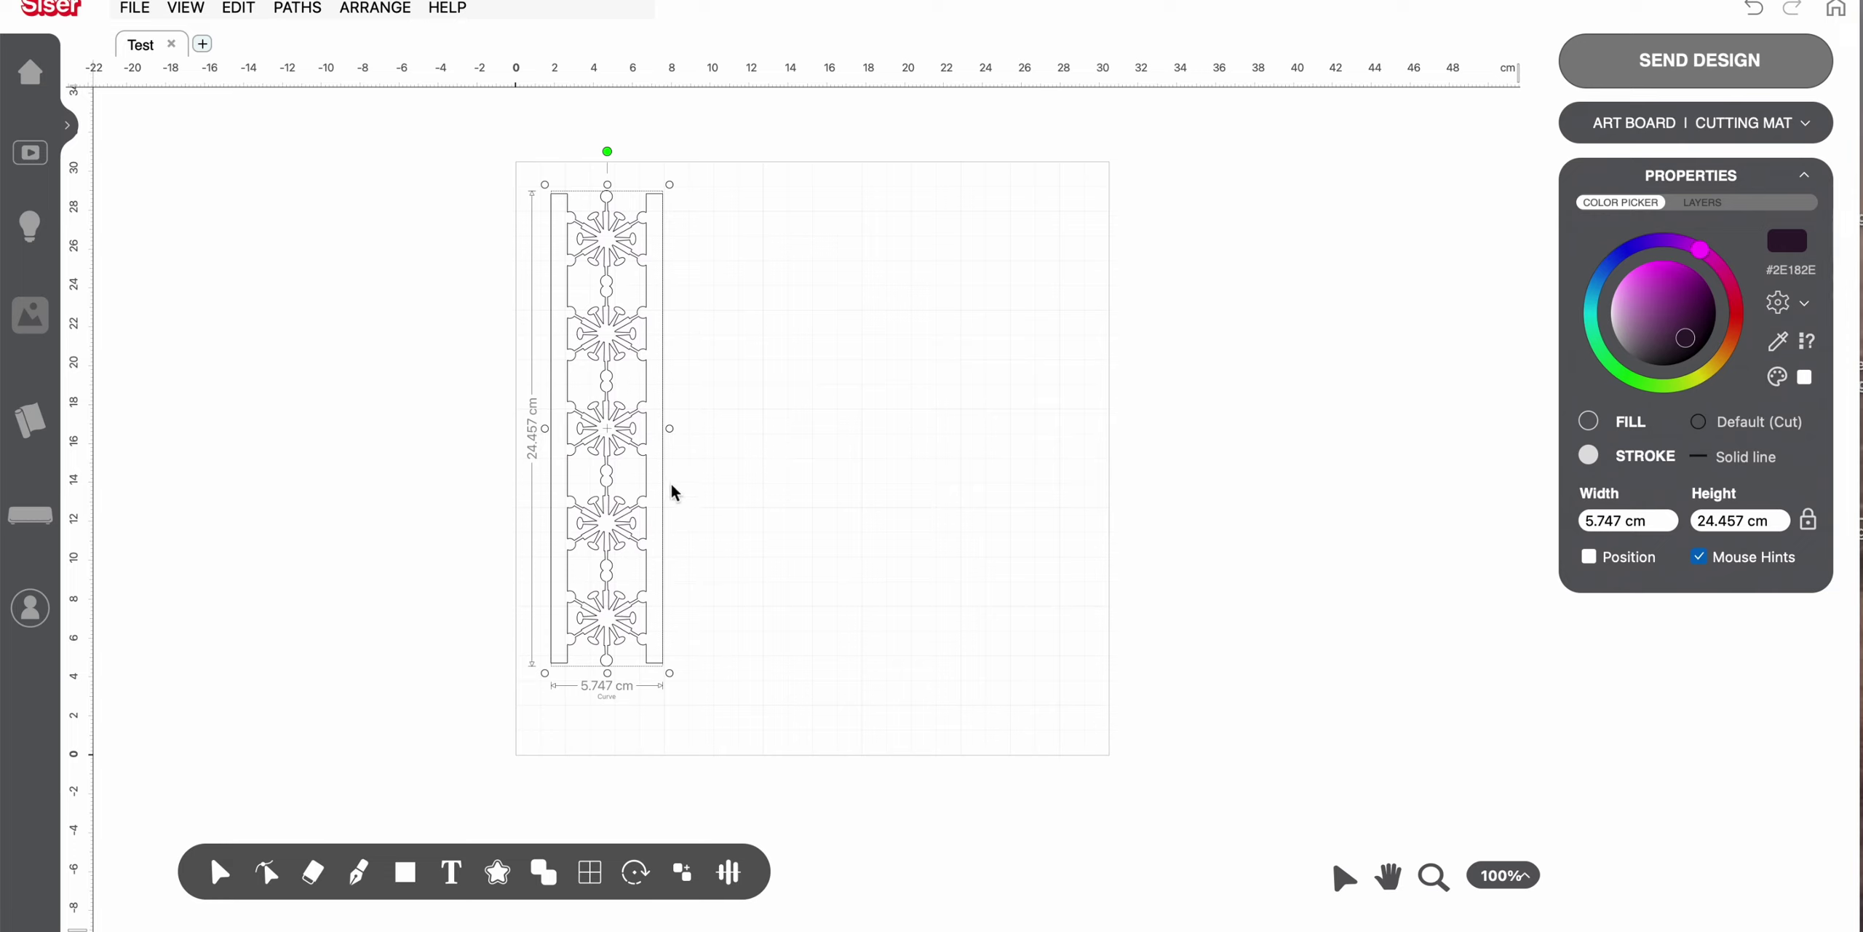
pyautogui.click(1587, 457)
pyautogui.click(1589, 424)
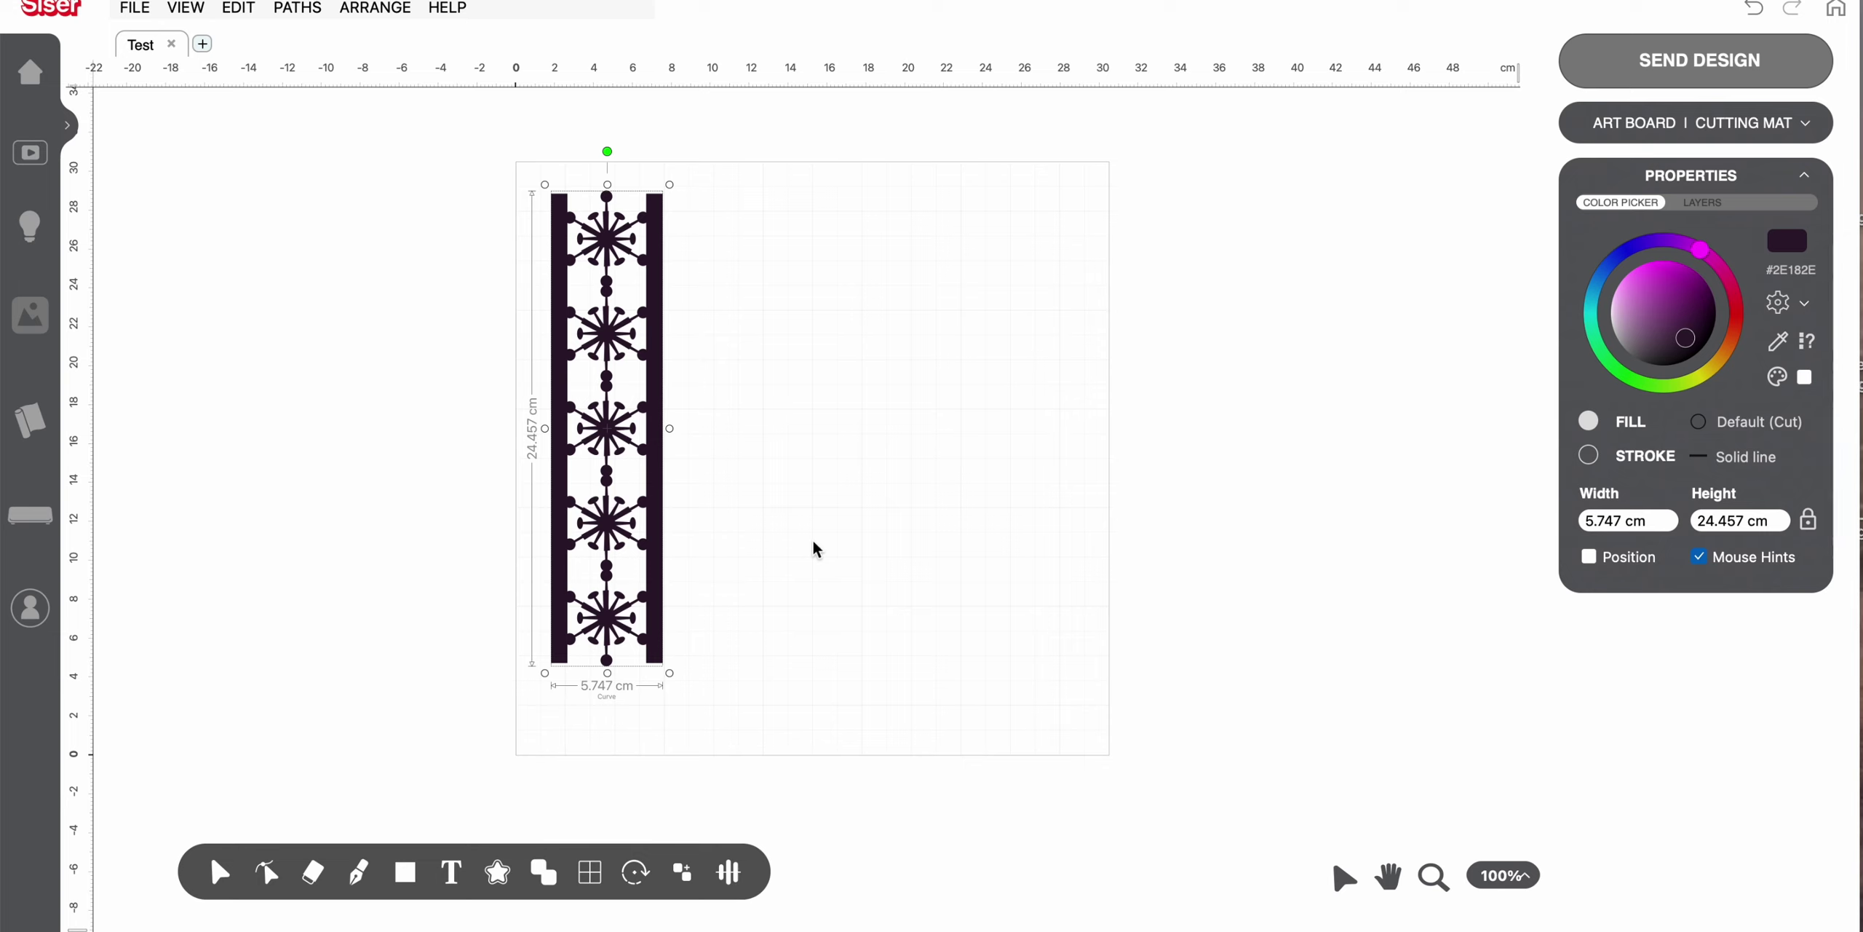
pyautogui.click(185, 7)
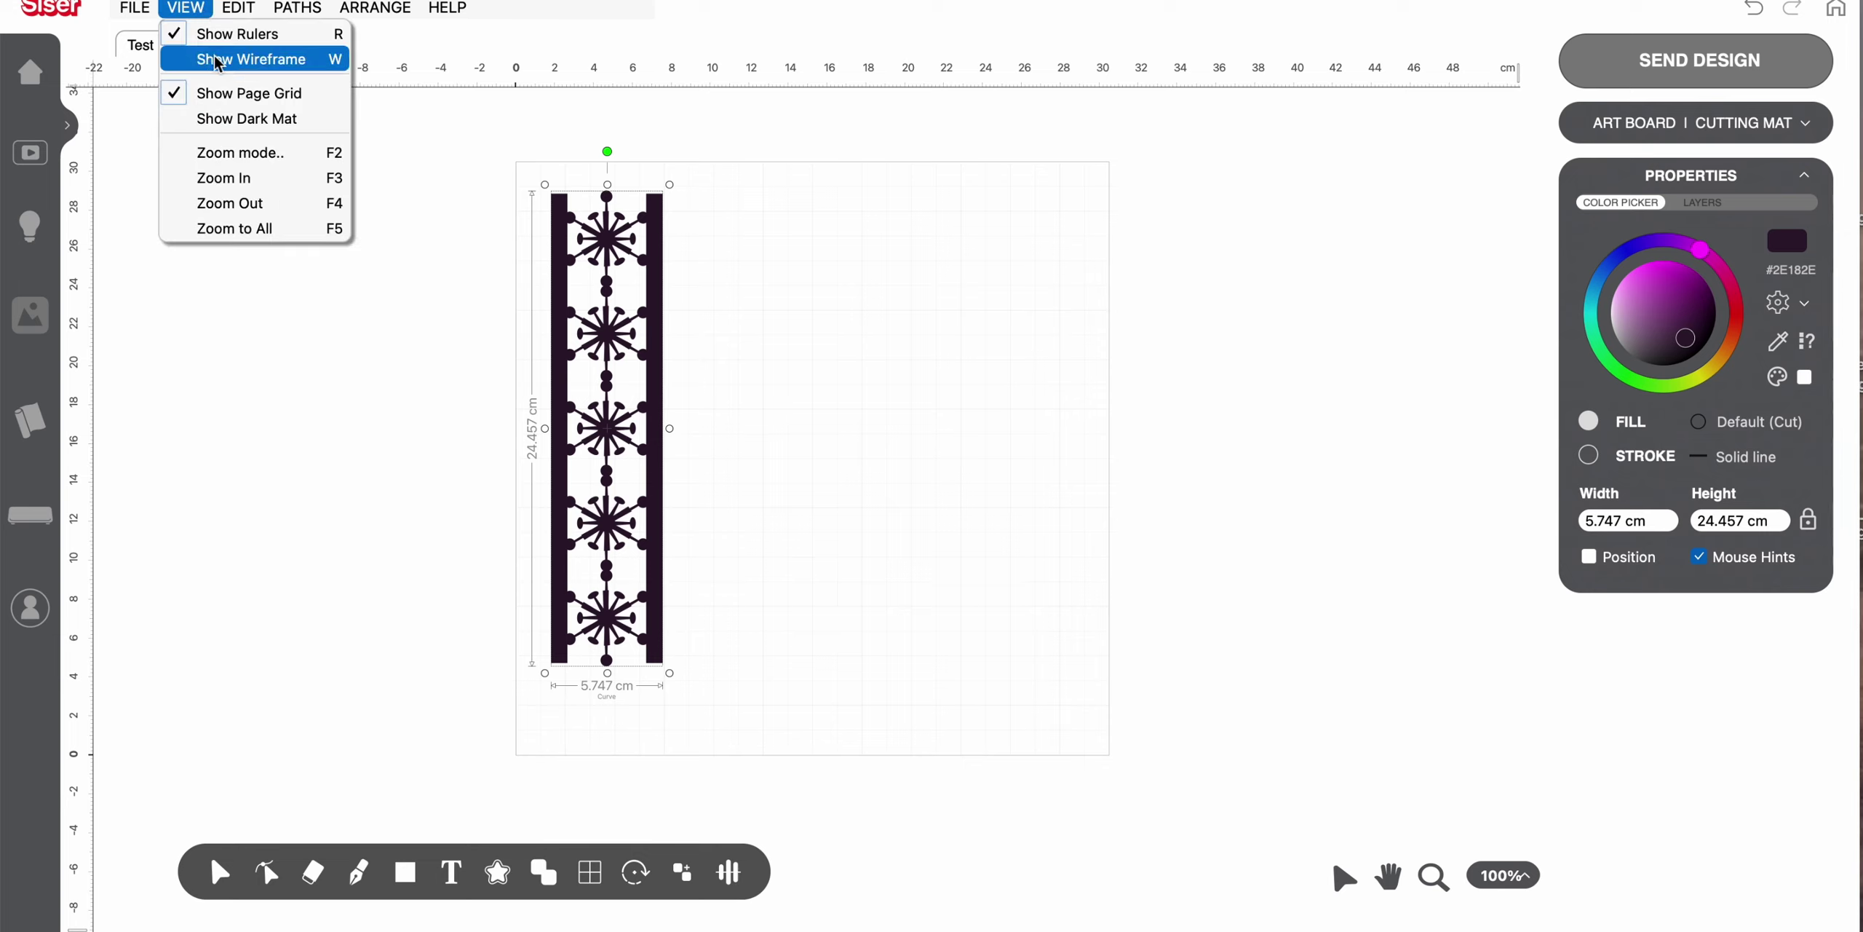
pyautogui.click(396, 329)
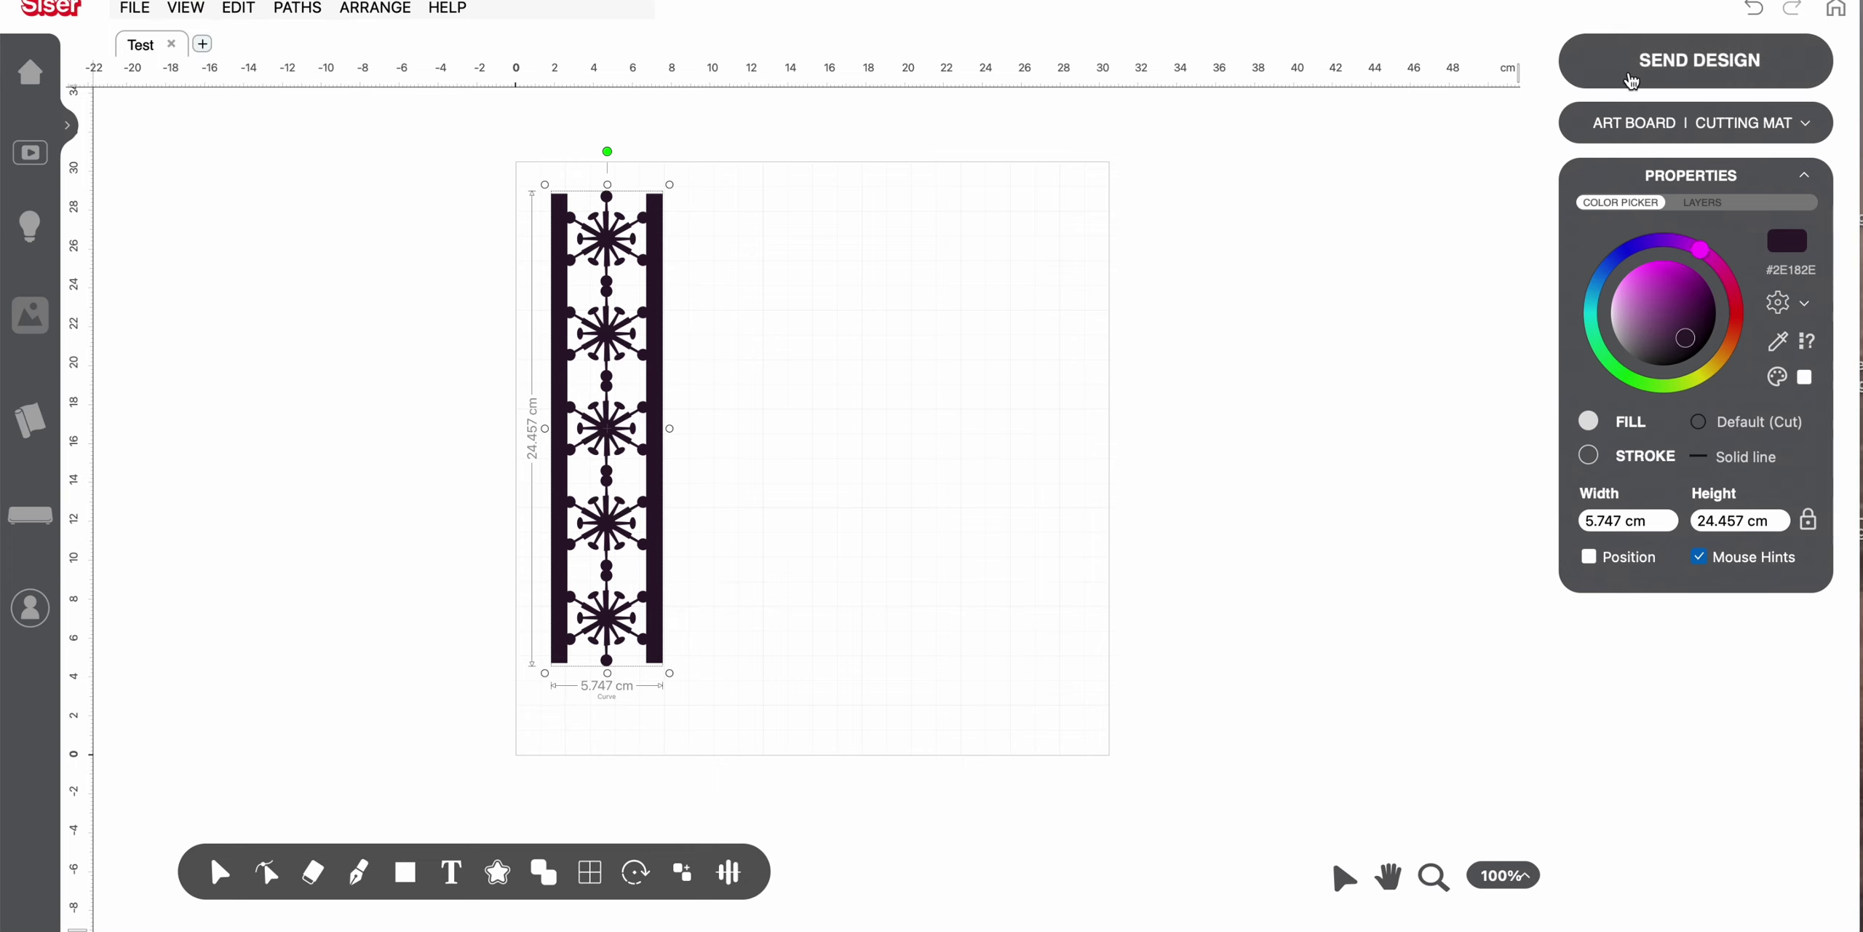
# Send the cut-only design with all artwork that fits on the page, keeping the relative positions of each layer
pyautogui.click(1656, 73)
pyautogui.click(1128, 695)
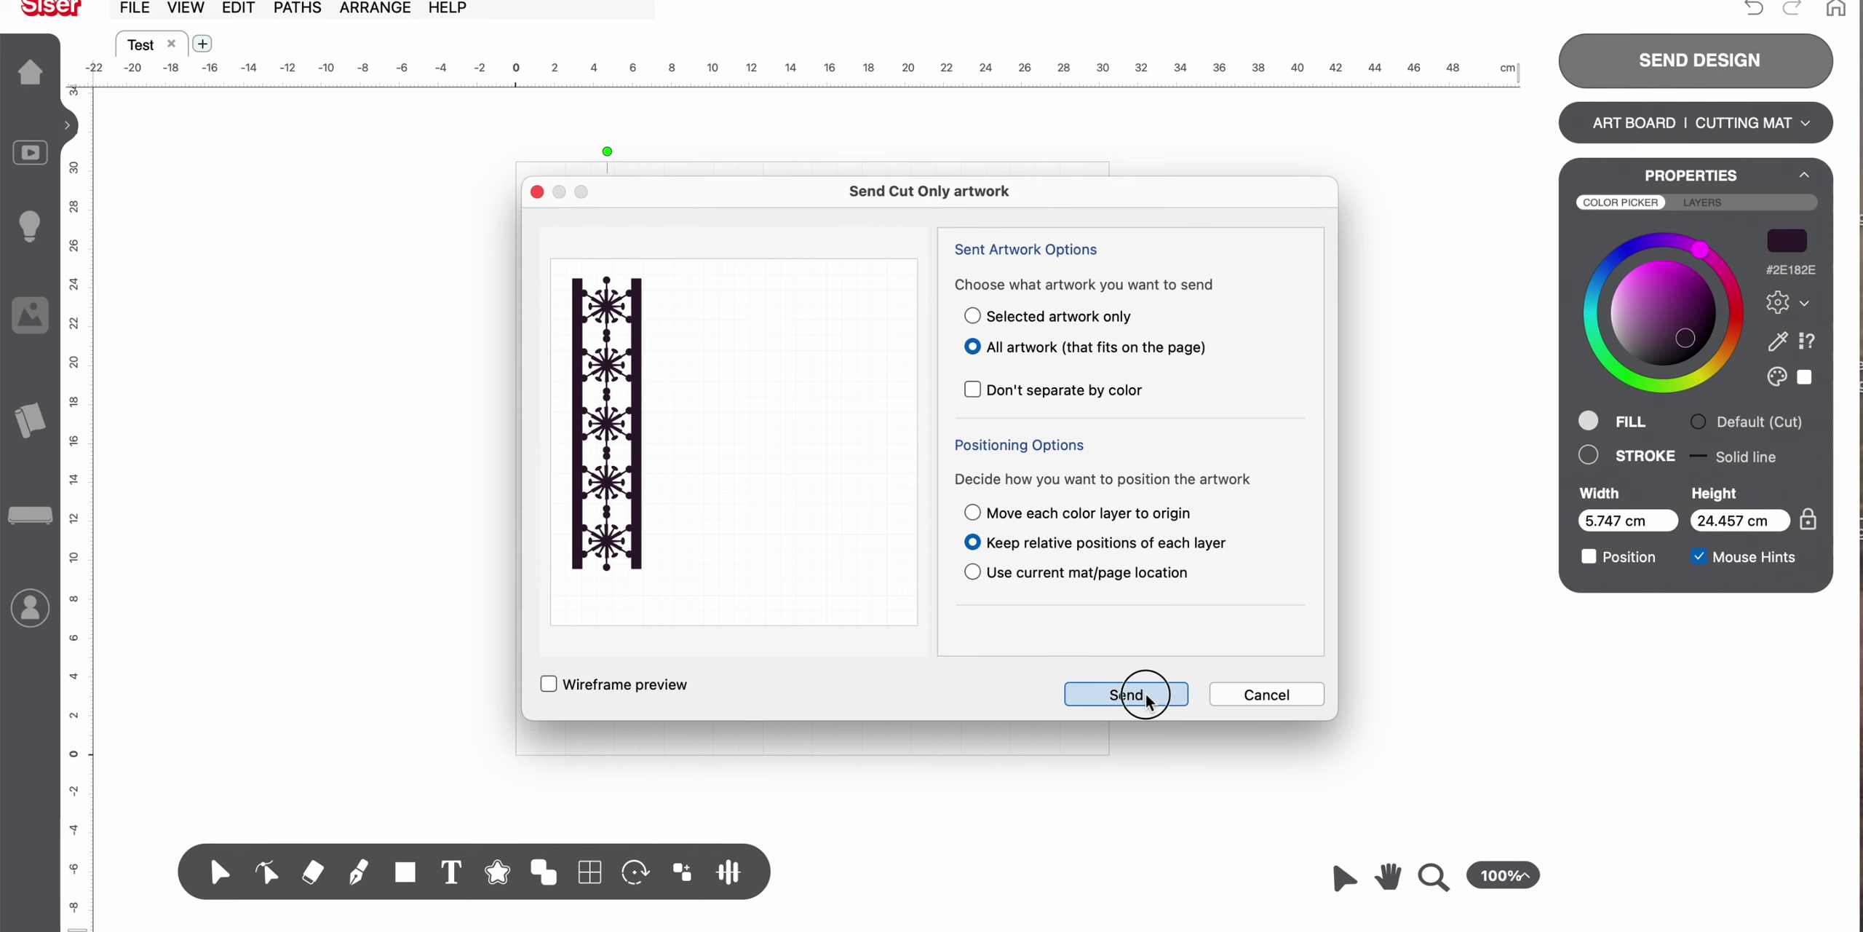